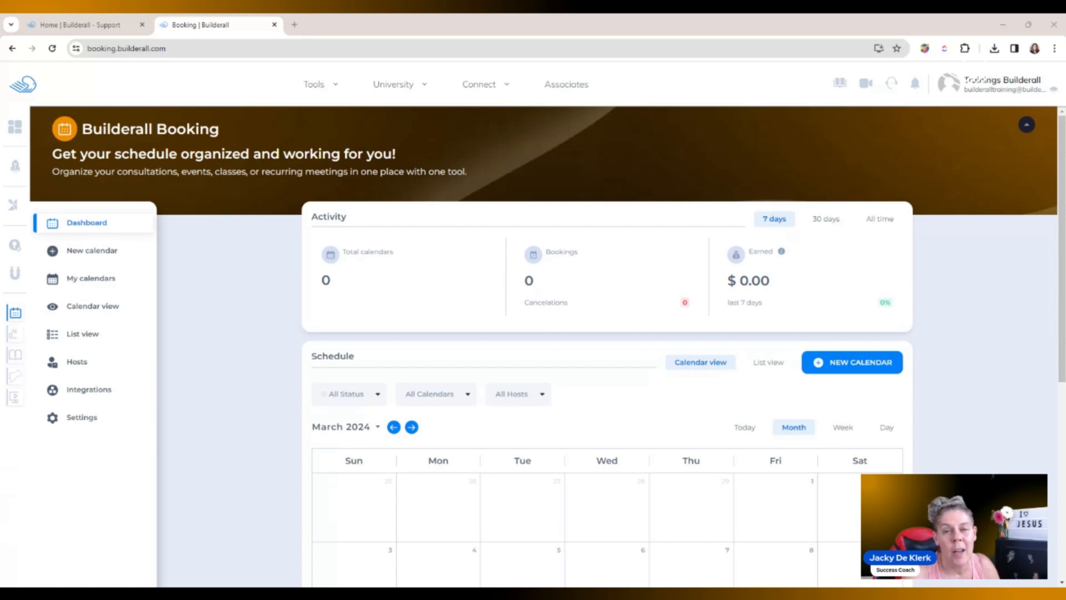
- Start a new calendar and select the Recurring calendar type
click(92, 250)
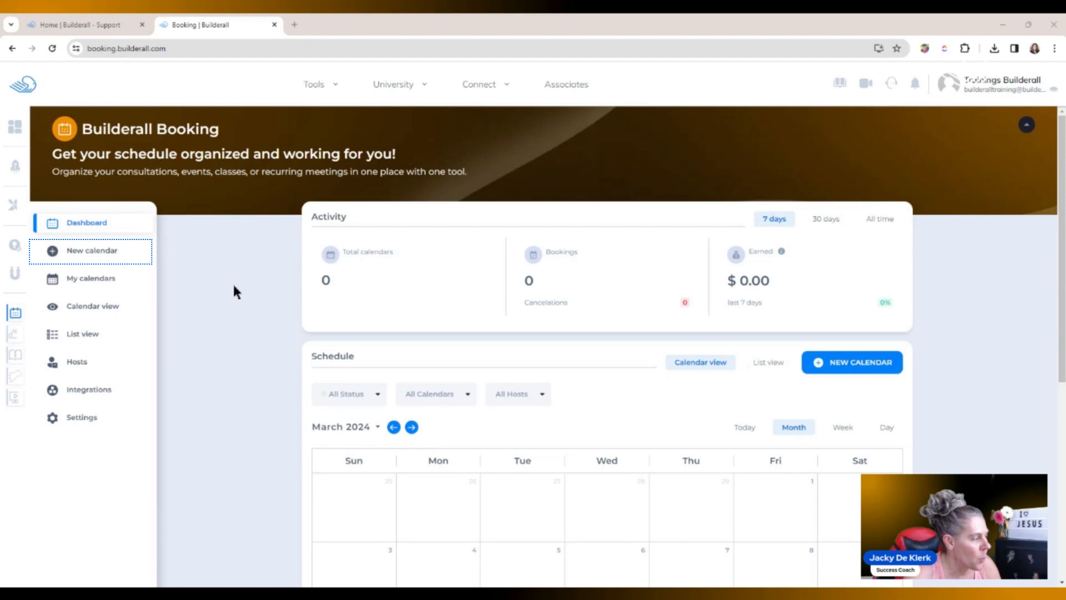
click(99, 253)
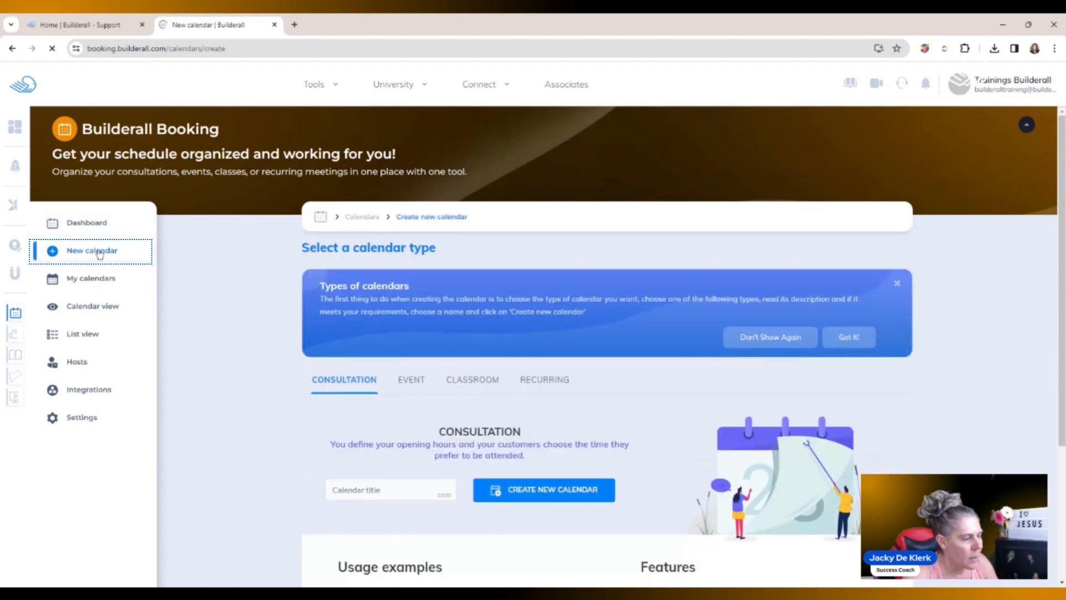
click(541, 383)
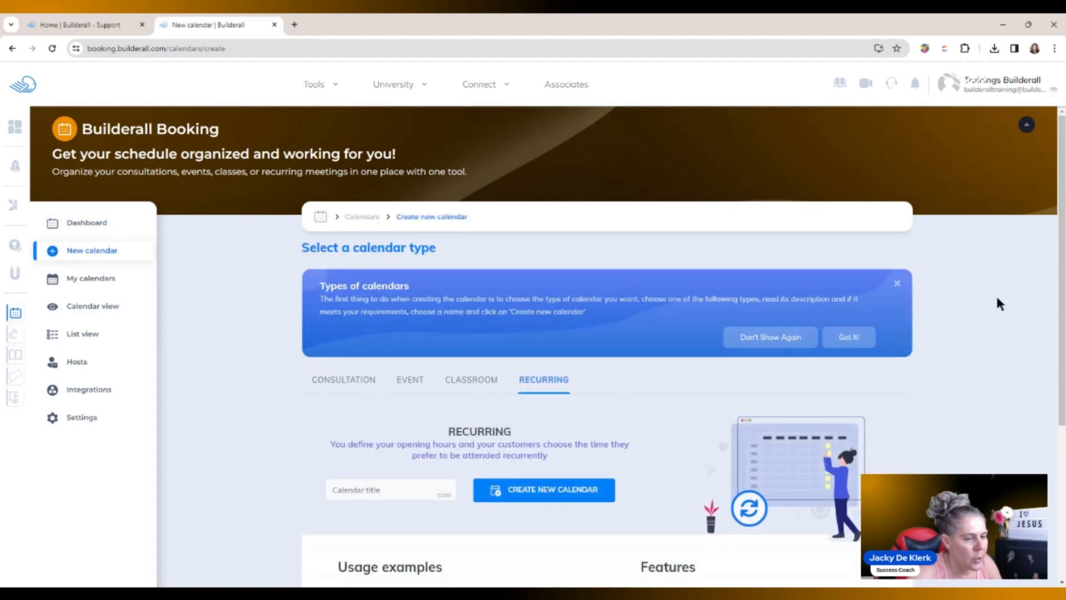
- Title the recurring calendar "Training" and create it
drag(1062, 294, 1063, 428)
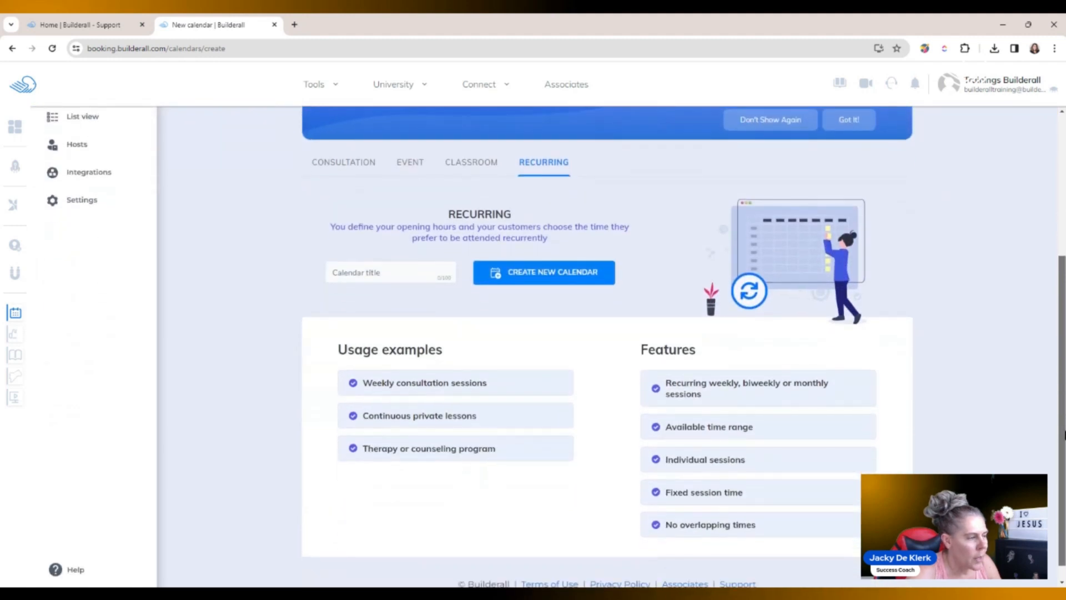
click(381, 273)
text(tRAINI)
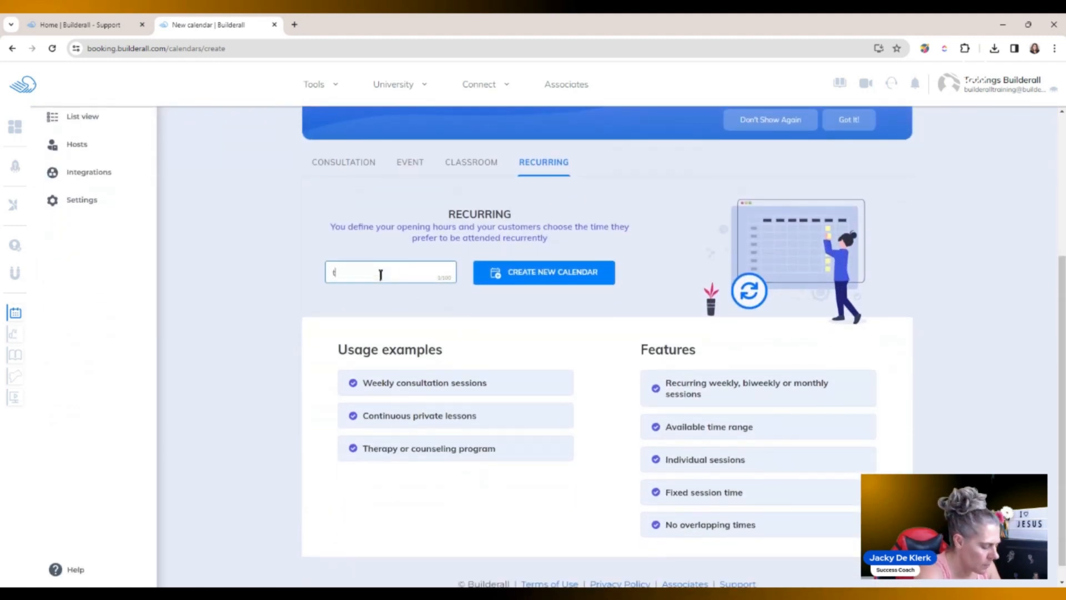
key(BackSpace)
key(BackSpace)
key(BackSpace)
key(BackSpace)
key(BackSpace)
key(BackSpace)
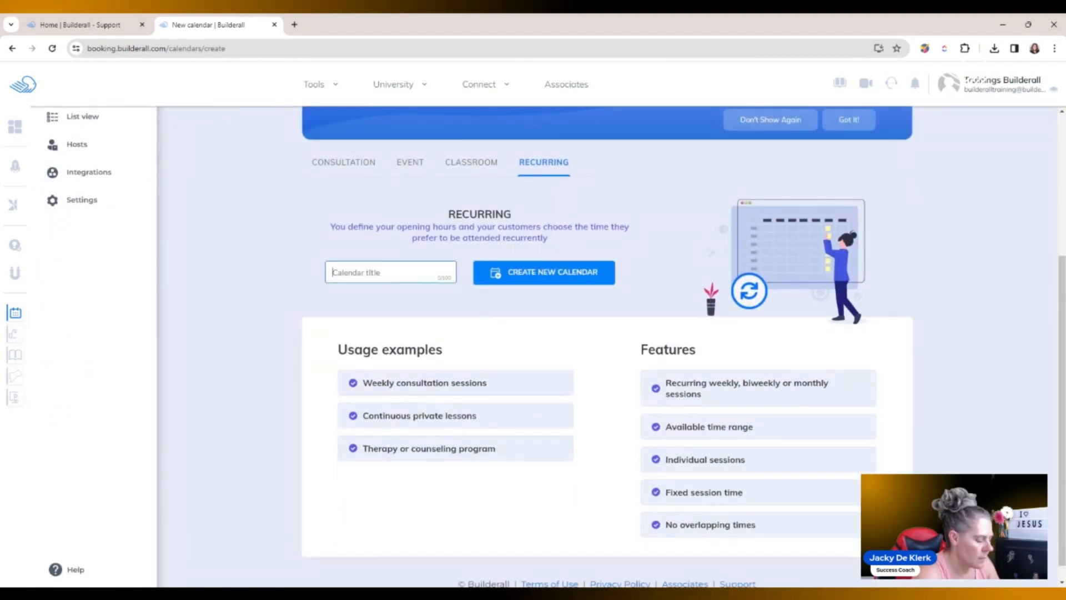
text(Training)
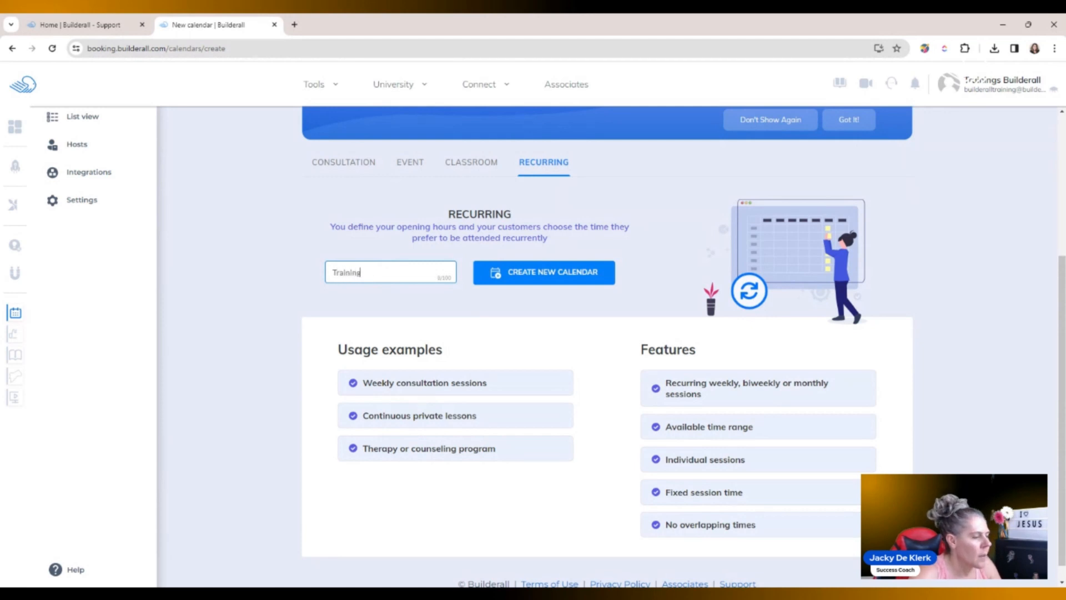
click(502, 273)
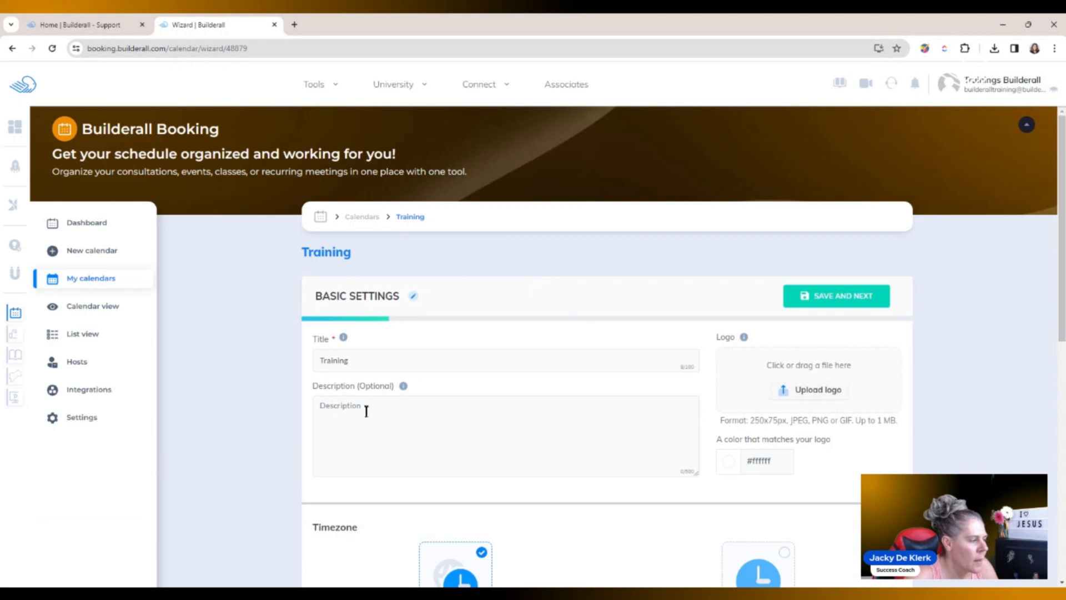
- Enter "Good Description" as the calendar description and upload the Builderall logo
click(366, 411)
text(Good)
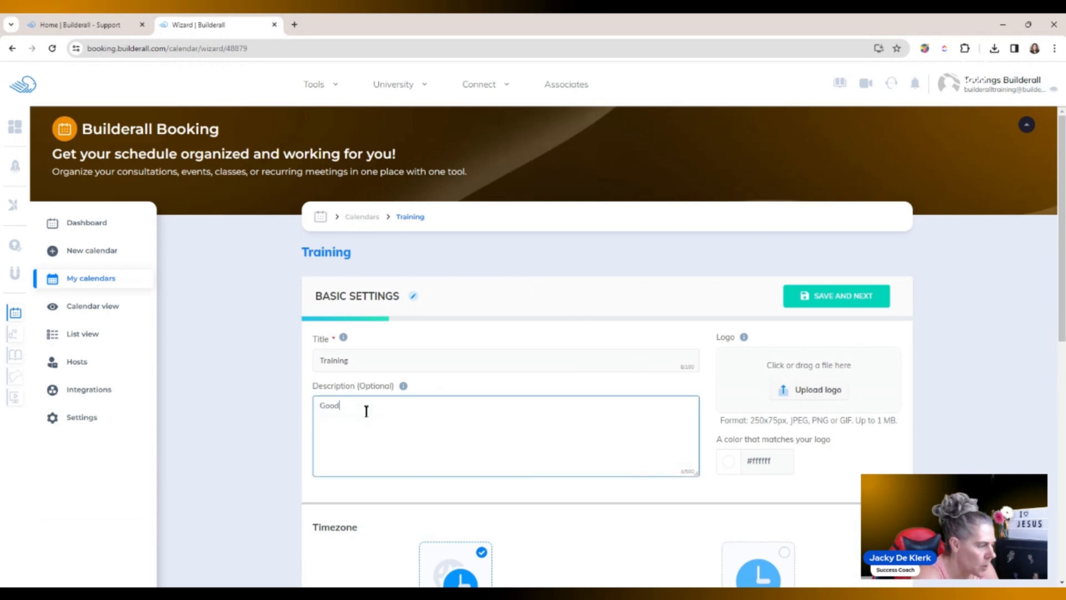
text( Description)
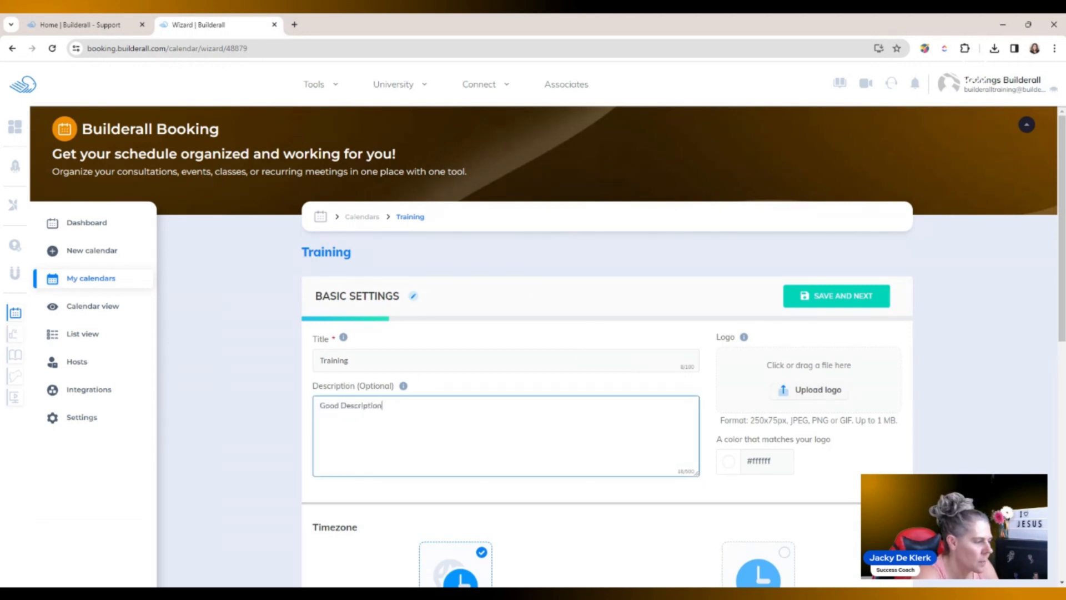
click(803, 395)
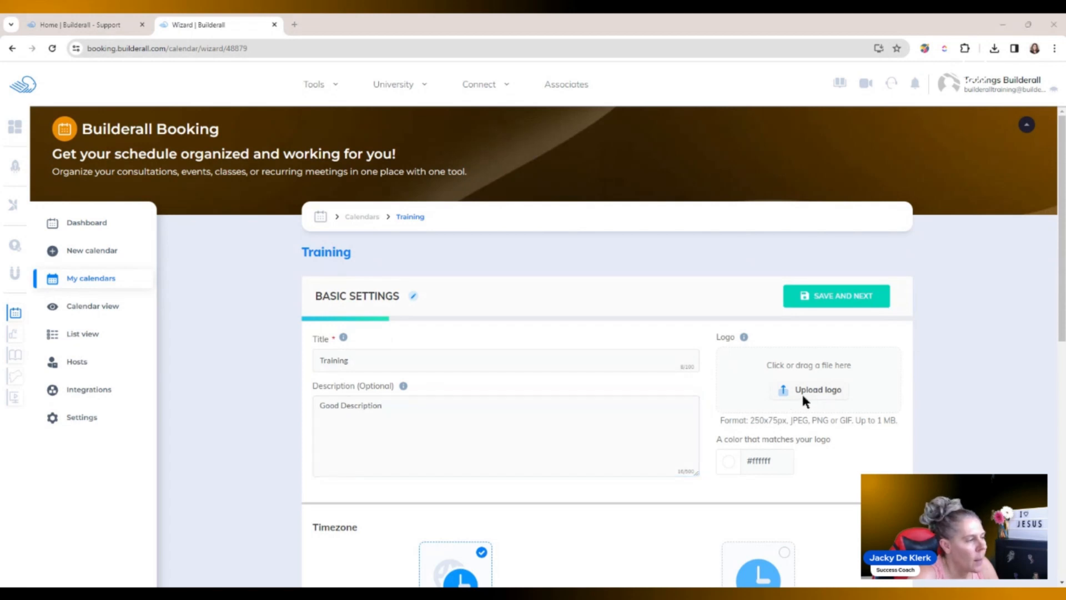
click(681, 524)
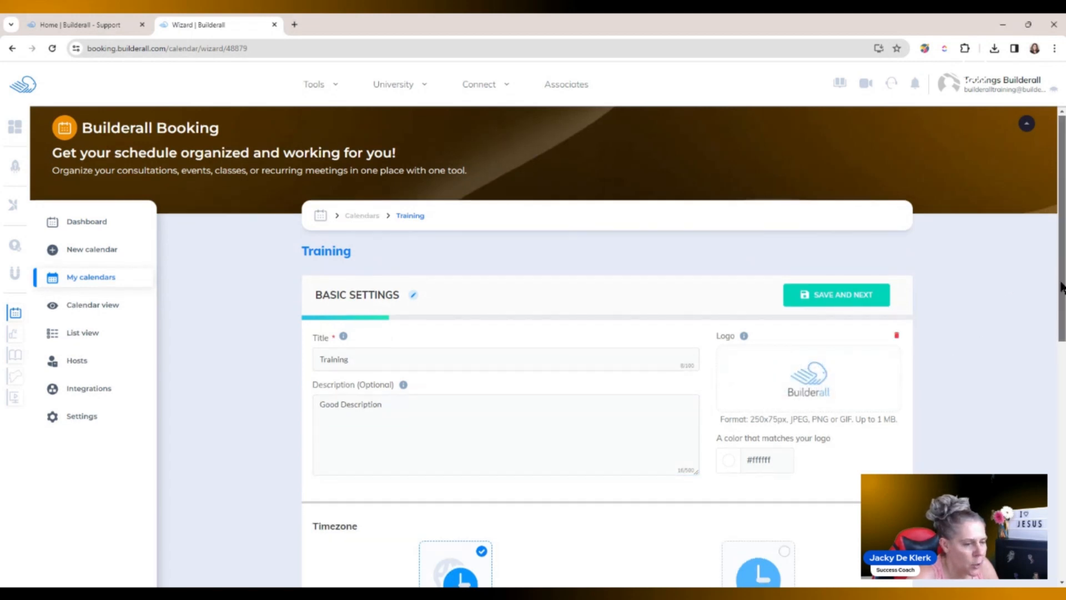
- Save the basic settings with the user-selected timezone and automatic display language, and continue to scheduling
drag(1061, 281, 1062, 459)
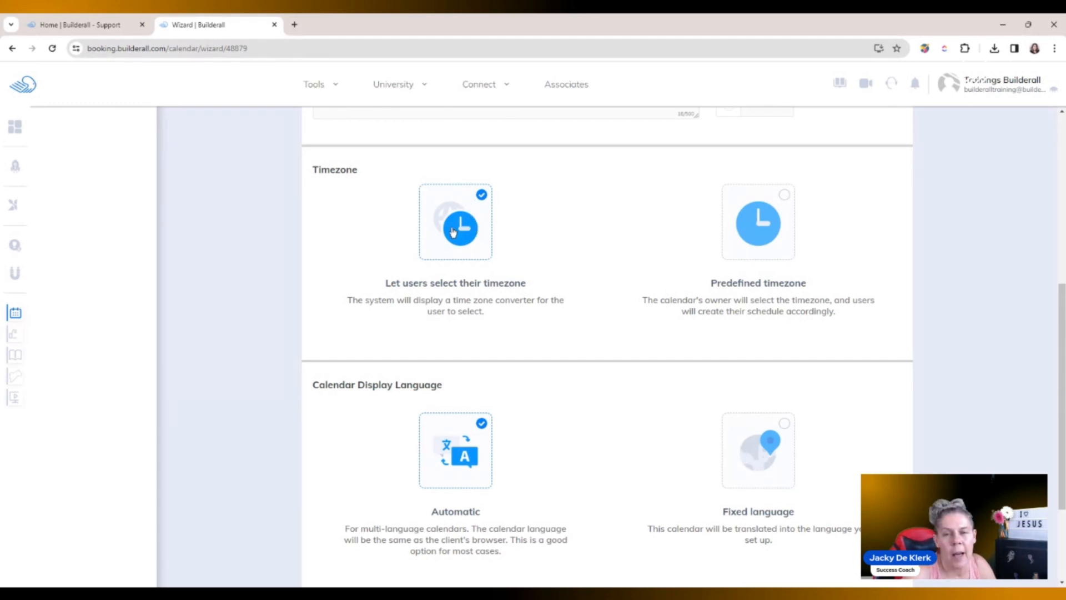
drag(1058, 312, 1064, 423)
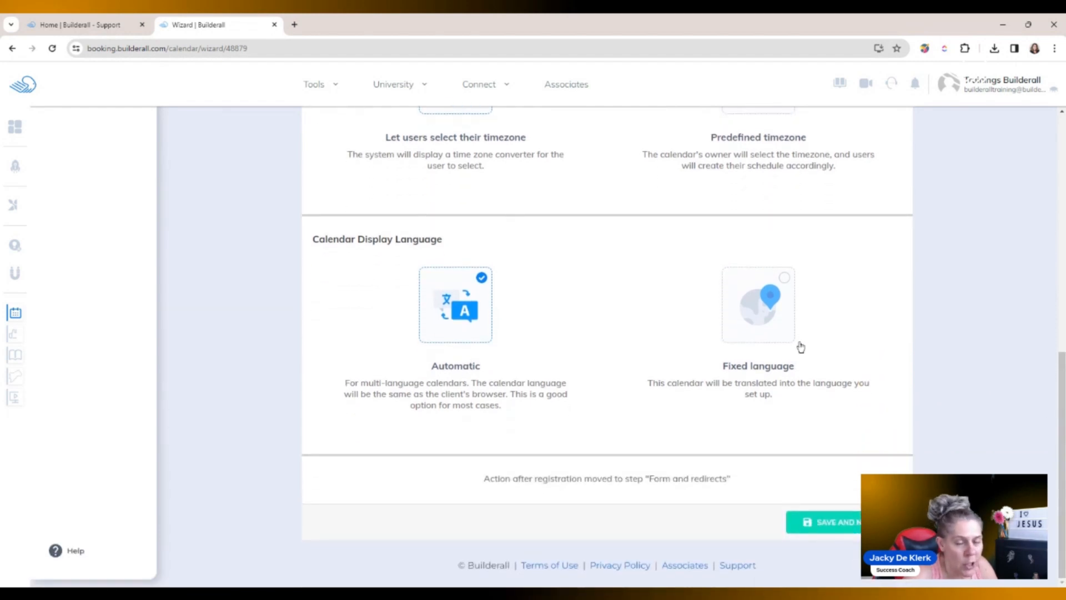
click(833, 522)
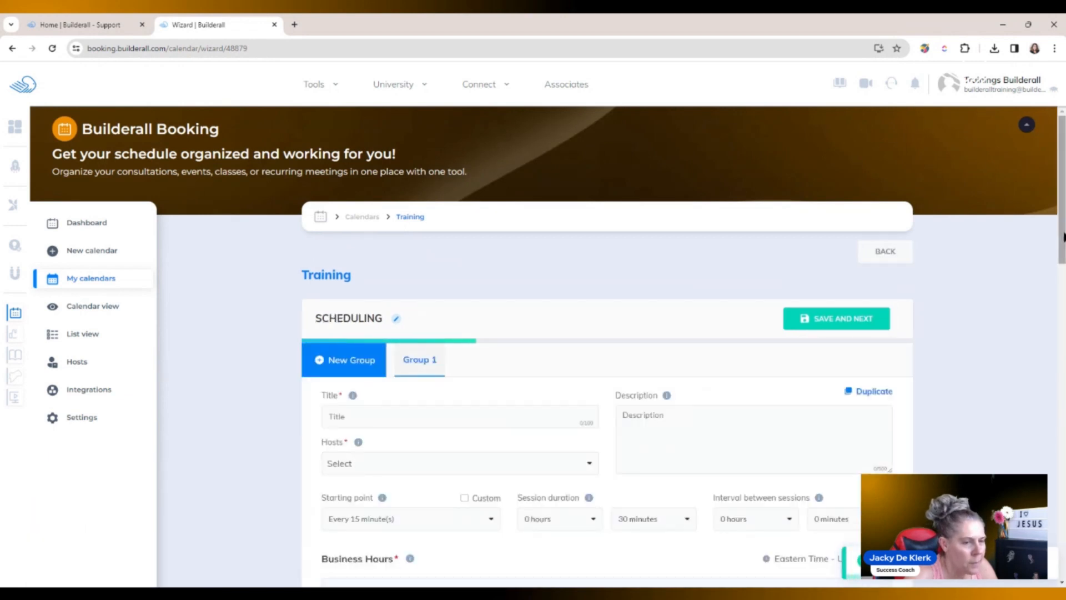
- Title Group 1 "Training" and assign the account's own host to it
drag(1062, 235, 1061, 294)
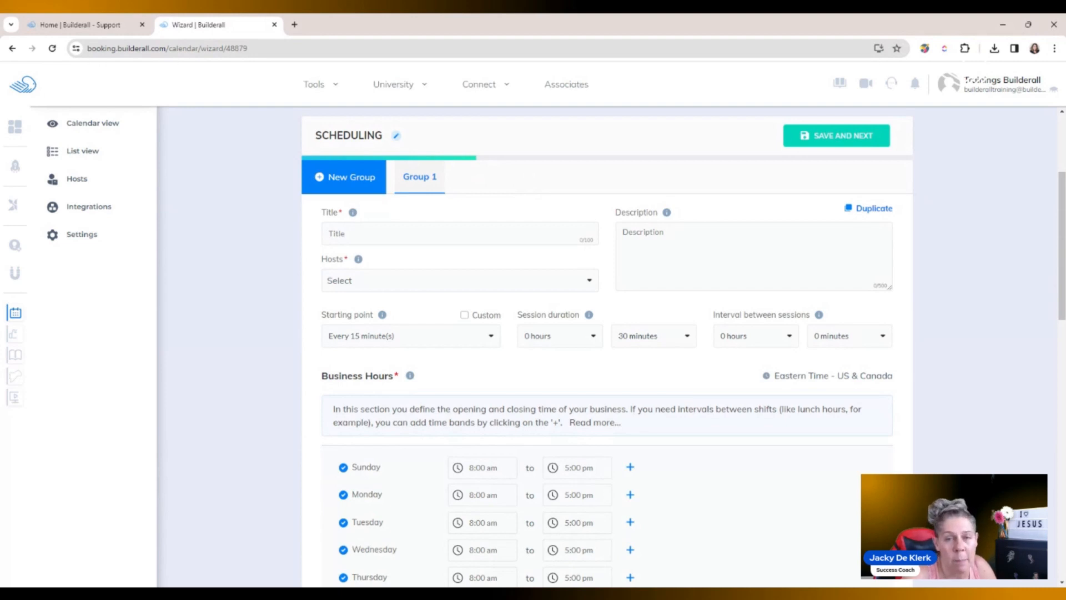
click(379, 239)
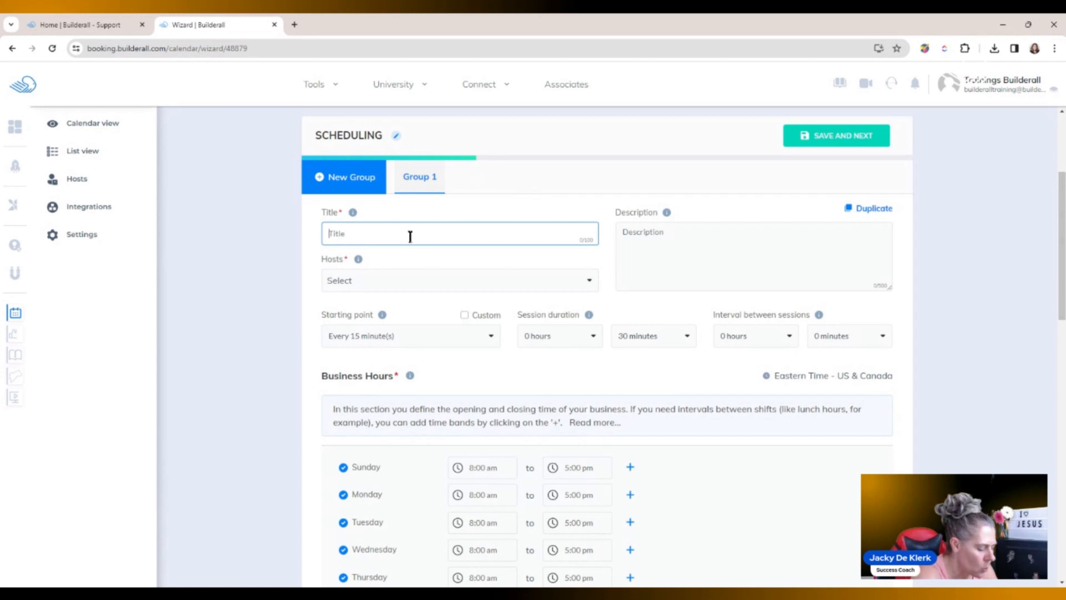
text(Training)
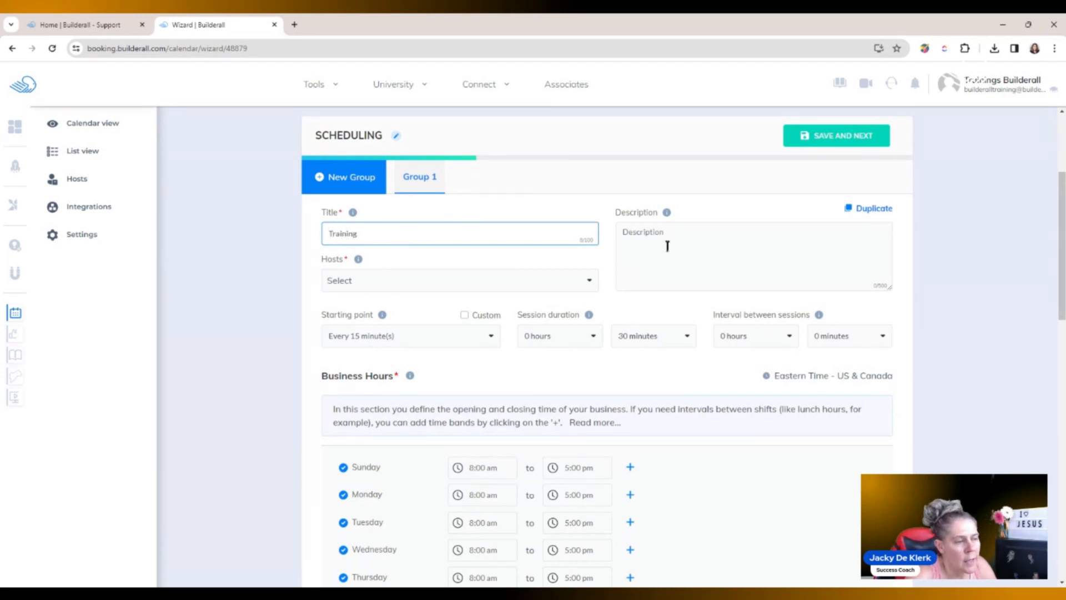
click(528, 279)
click(419, 309)
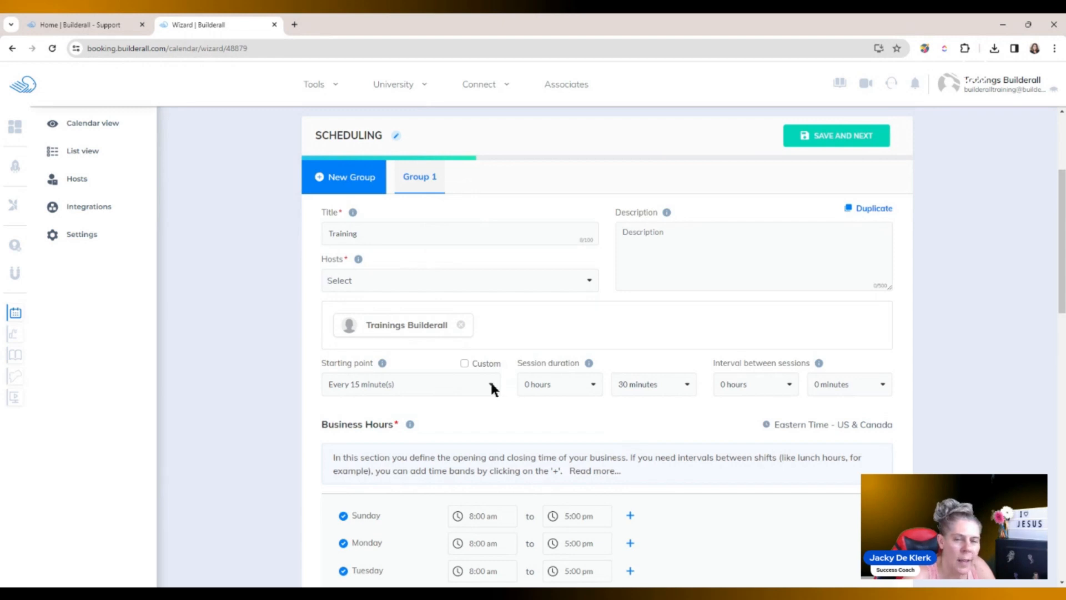
- Set the session duration to 1 hour 0 minutes and the interval between sessions to 30 minutes
click(464, 363)
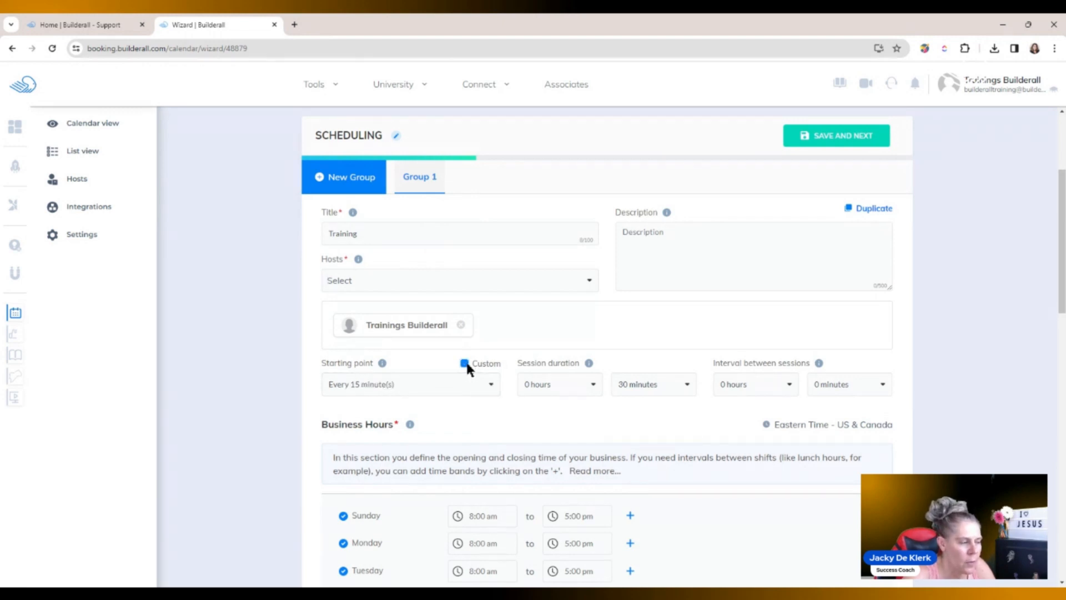
click(684, 384)
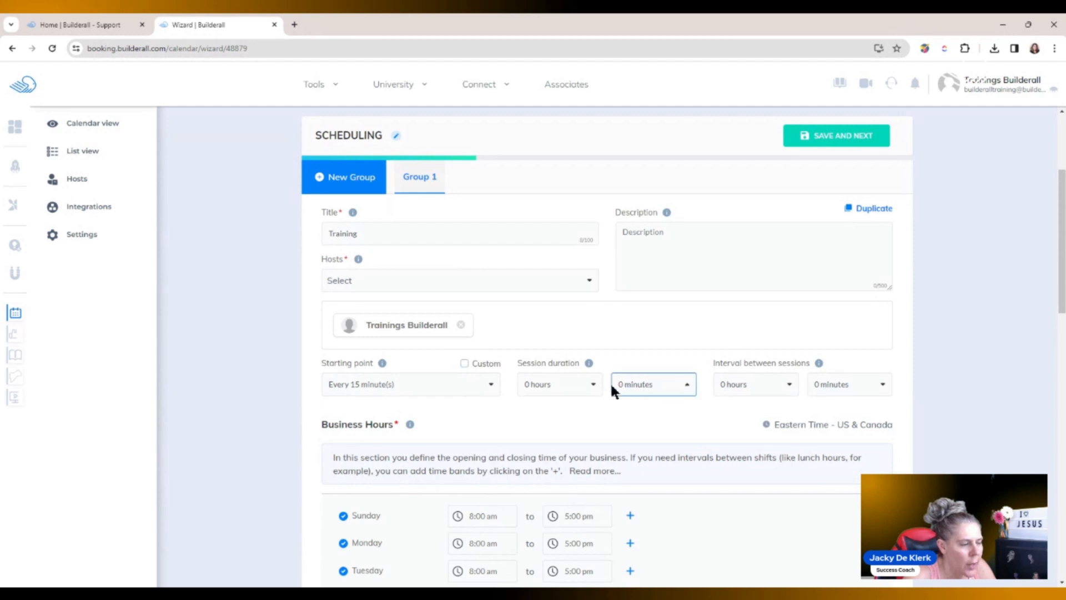
click(593, 385)
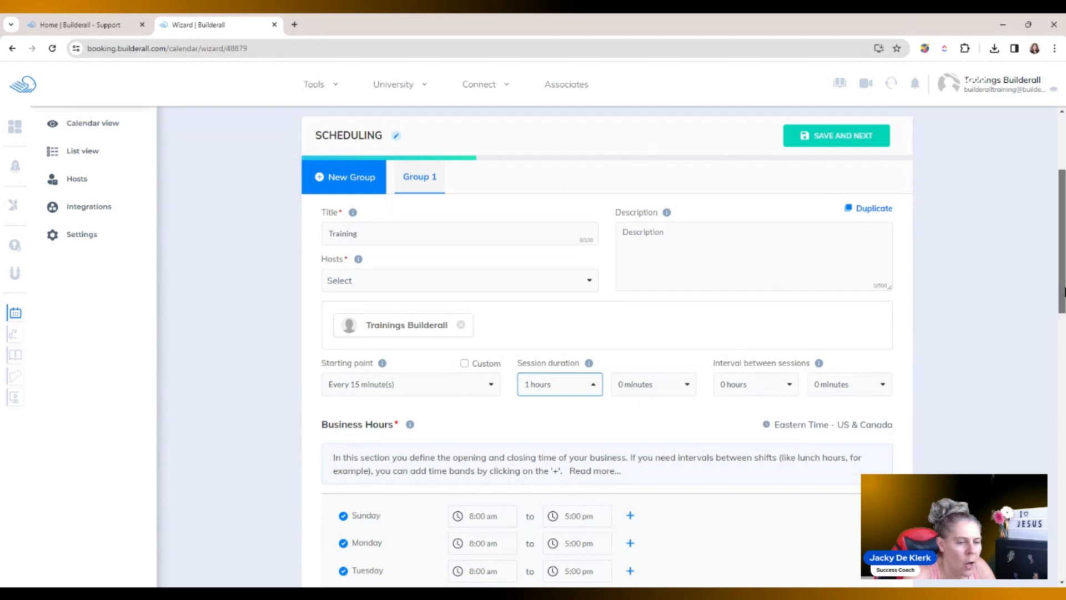
drag(1061, 292, 1063, 364)
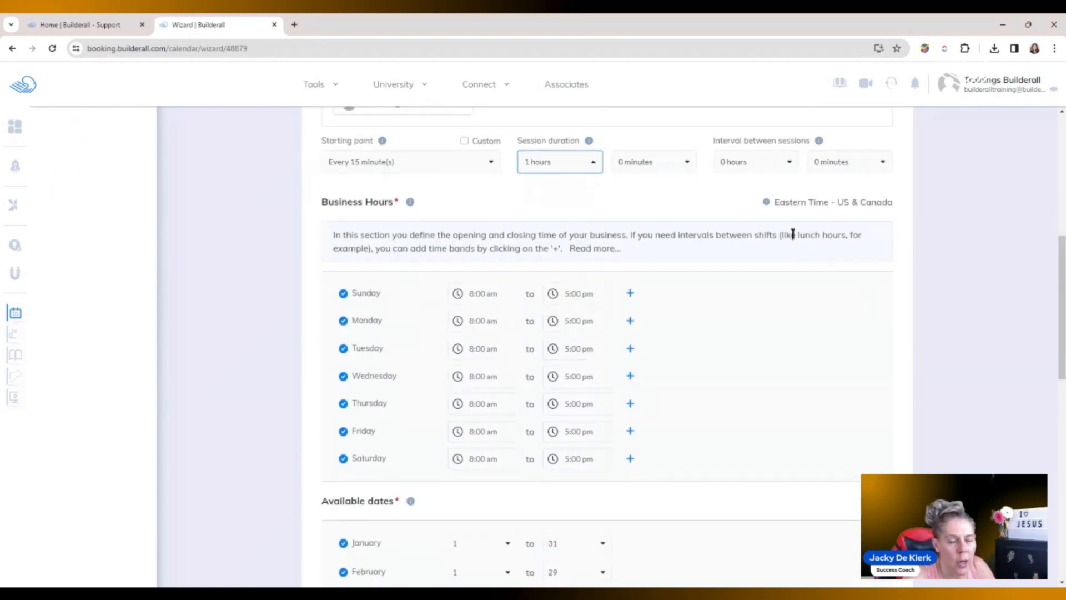
click(846, 161)
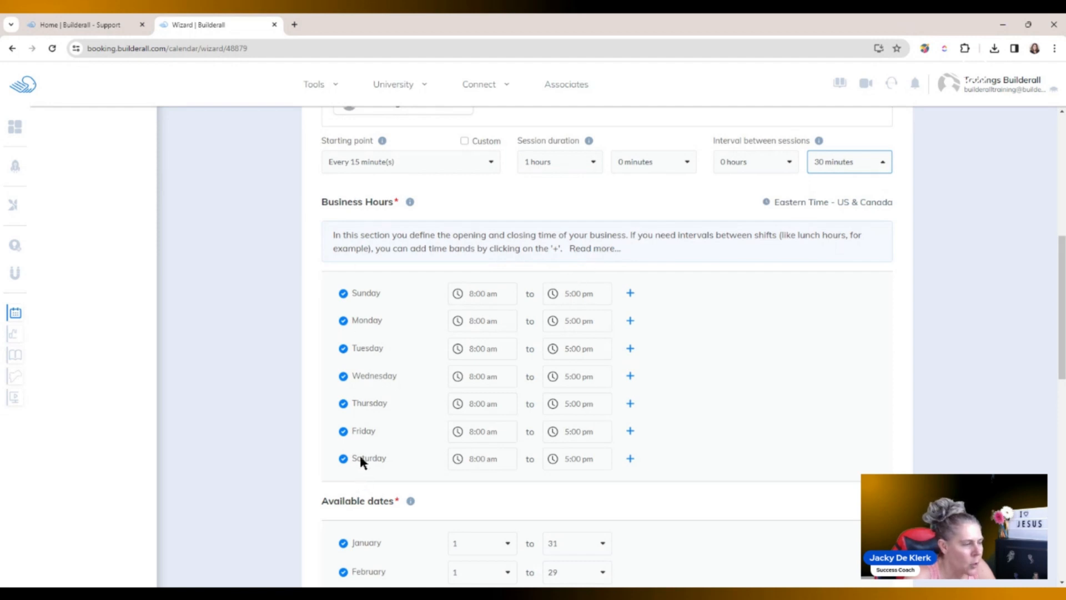
- Exclude Sunday, Saturday and Wednesday from the business hours
click(345, 292)
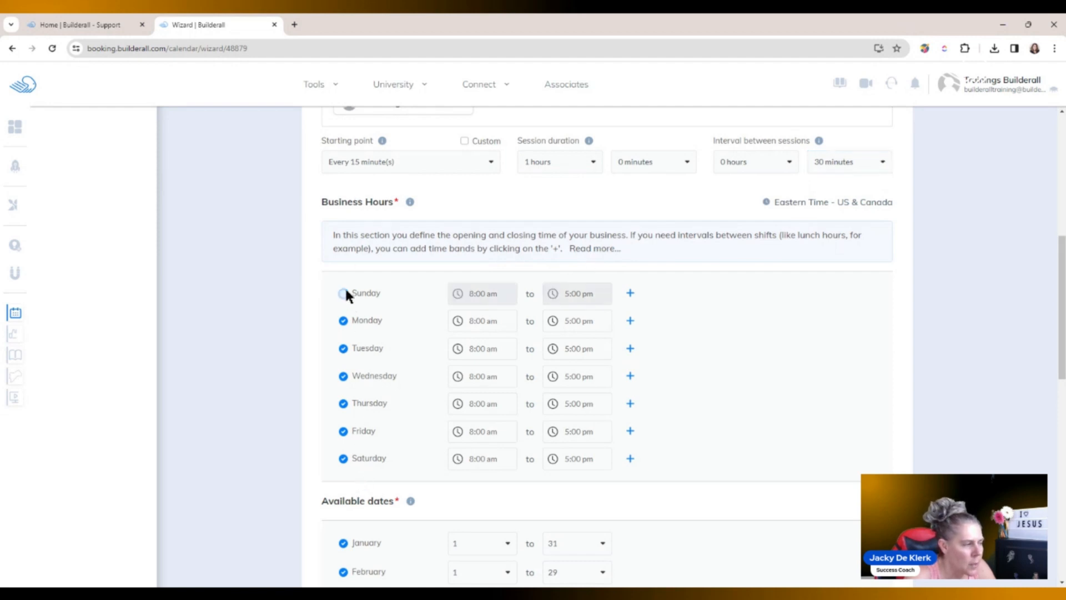
click(343, 458)
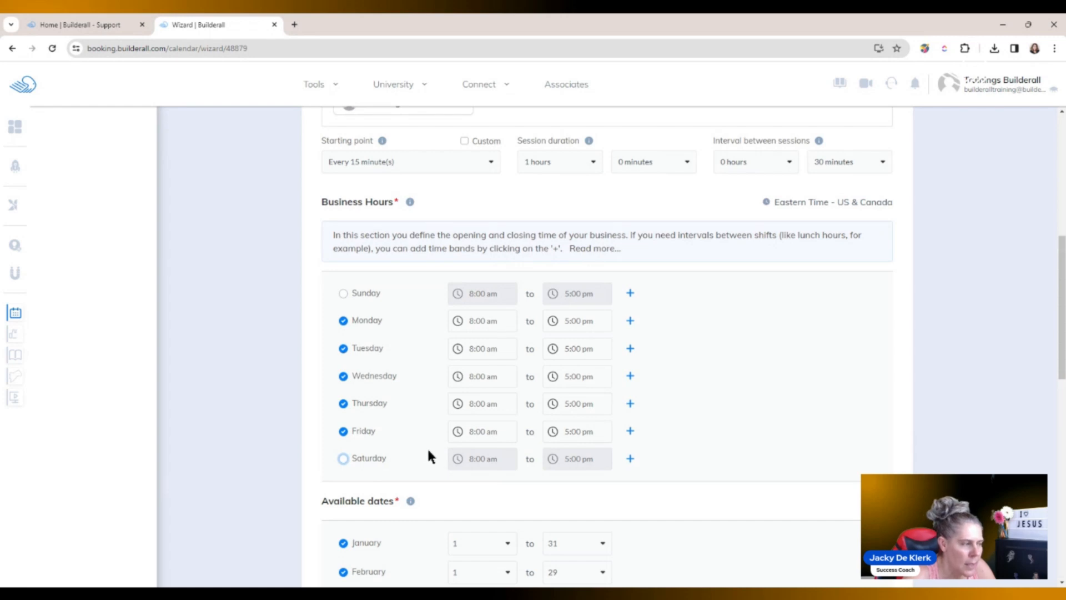
click(344, 376)
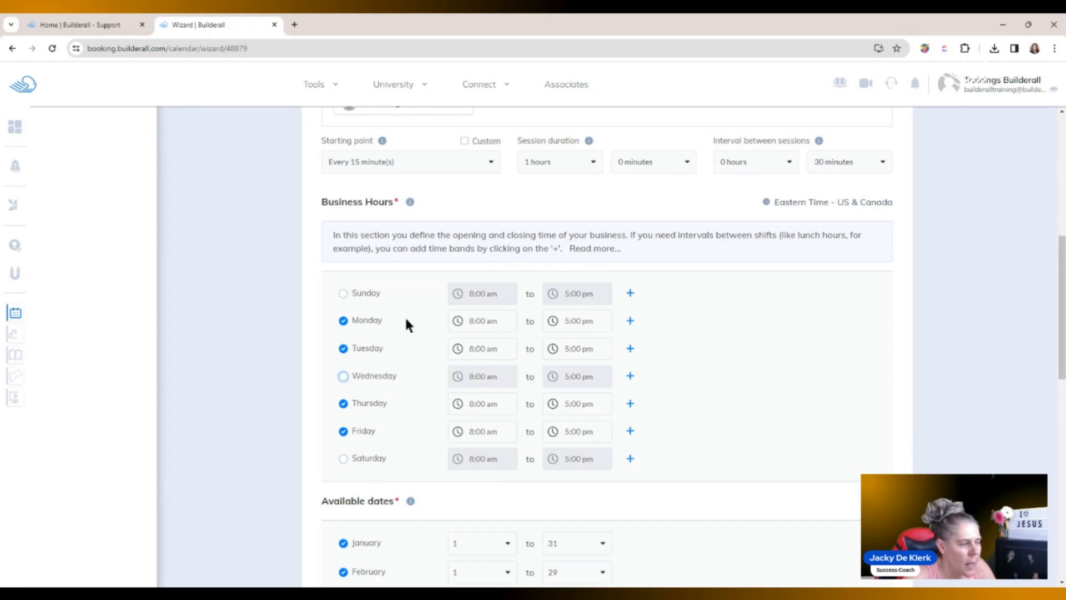
- Set Monday's closing time to 1:00 pm in the business hours
click(576, 330)
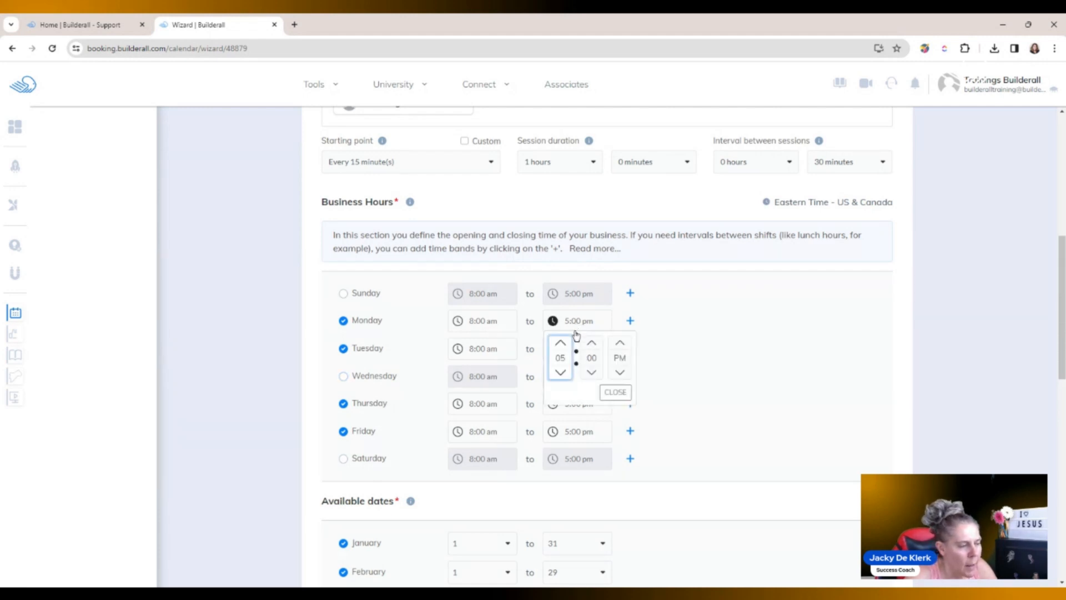
click(561, 371)
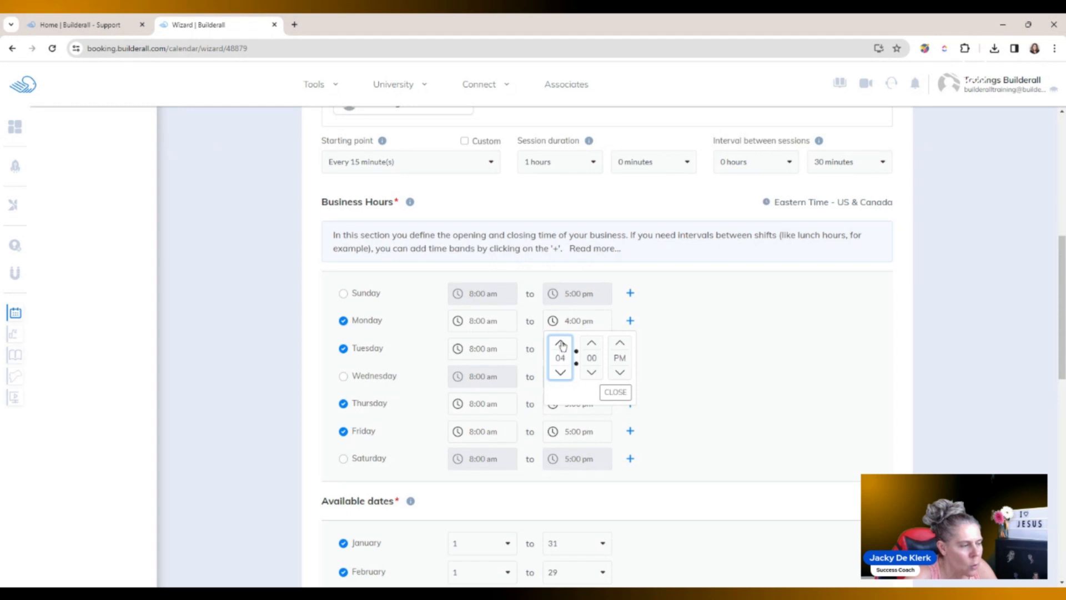
click(561, 343)
click(561, 372)
click(561, 372)
click(561, 372)
click(561, 372)
click(560, 372)
click(615, 392)
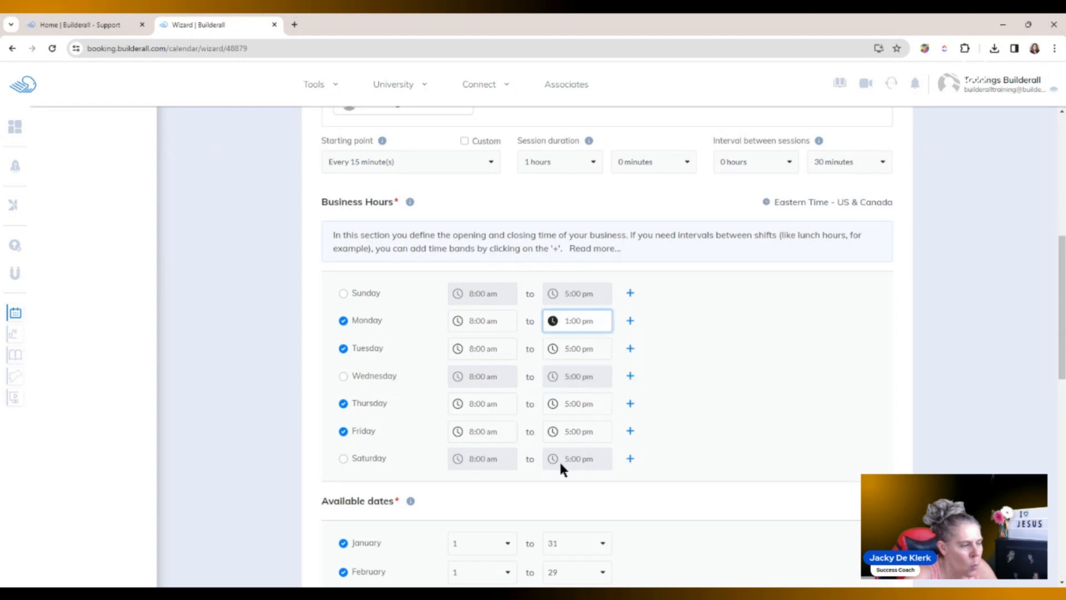
- Add a second time band for Monday and set its opening hour to 02 PM
click(630, 320)
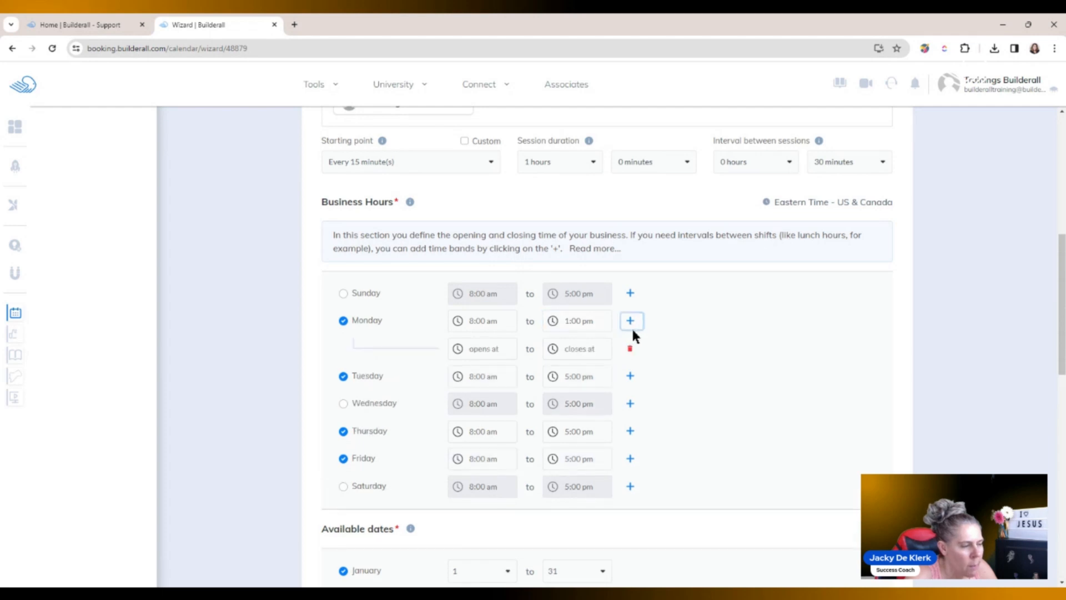
click(487, 355)
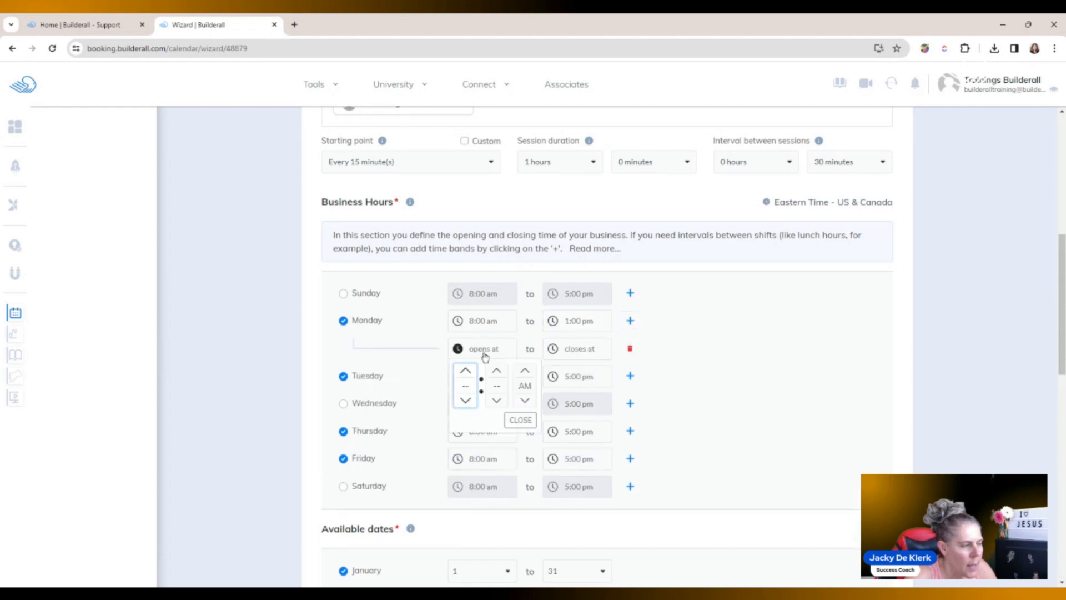
click(465, 399)
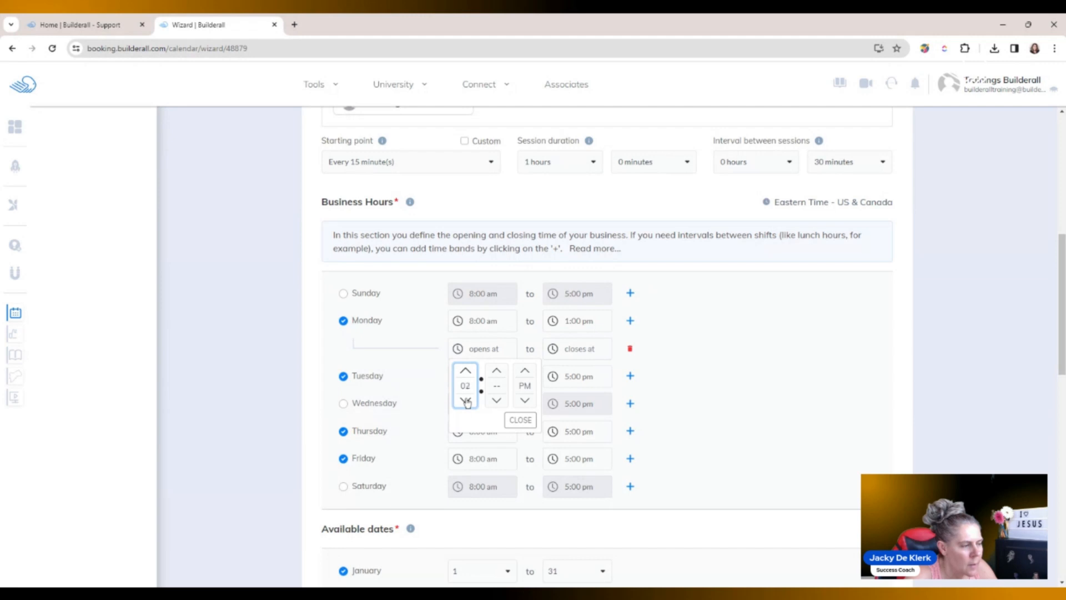
click(521, 420)
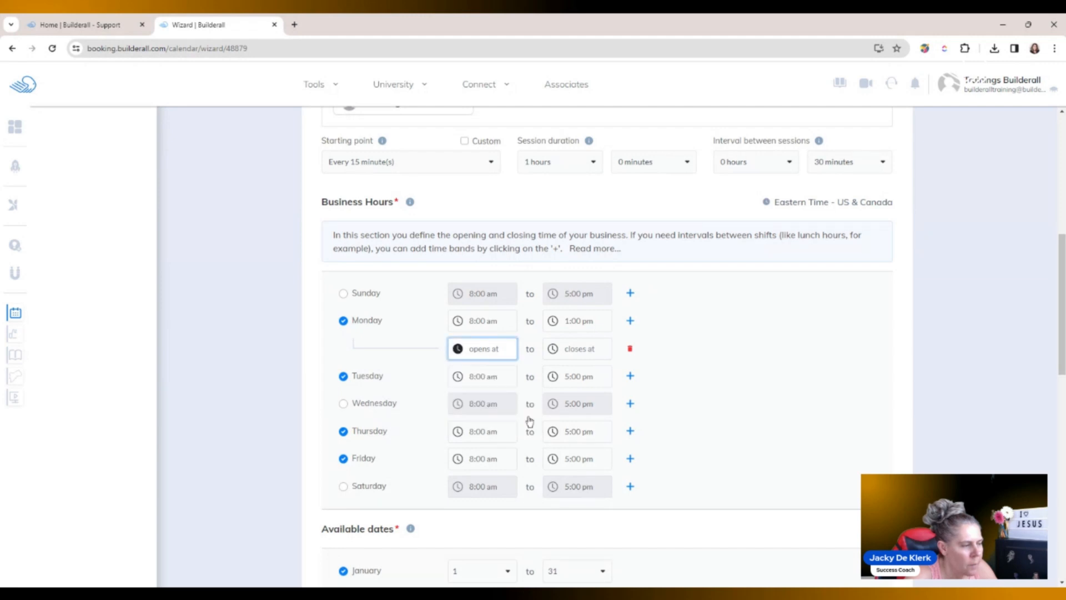
- Try setting the closing hour of Monday's second time band to 08 PM
click(593, 352)
click(557, 402)
click(557, 402)
click(557, 402)
click(557, 402)
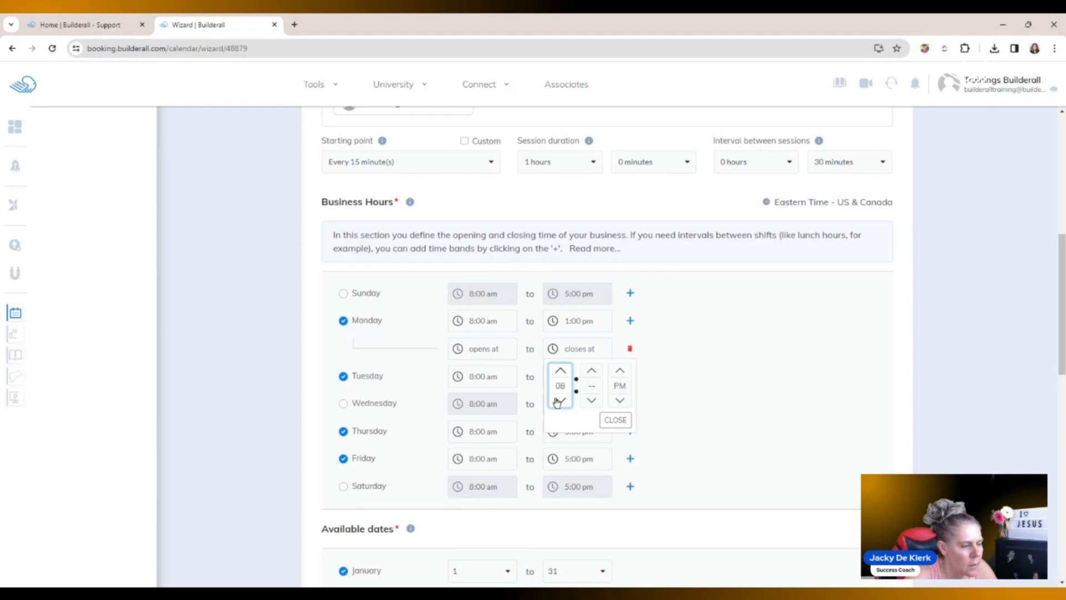
click(616, 419)
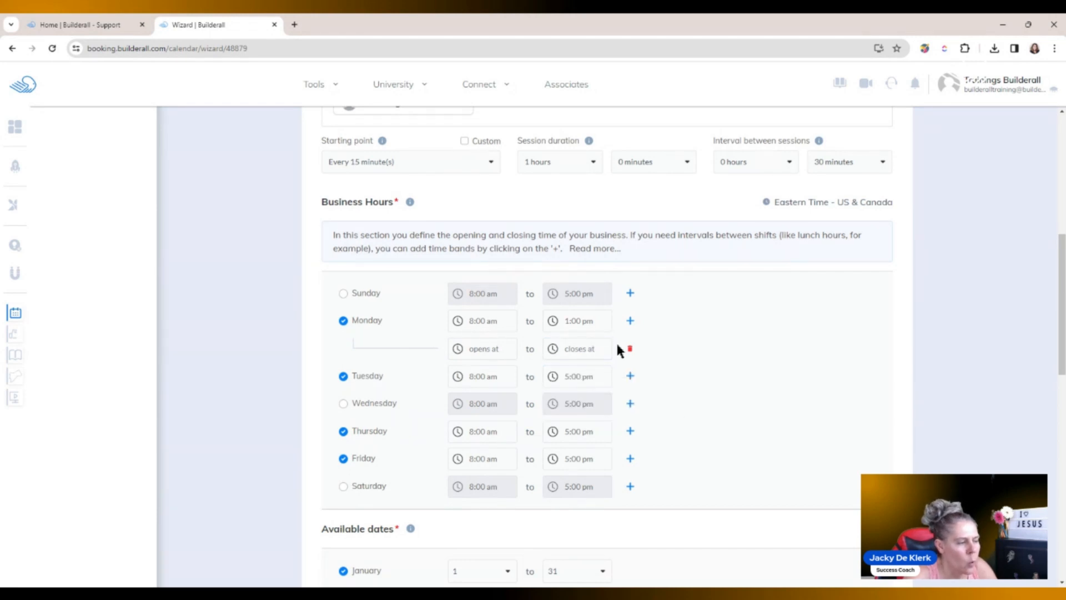
- Delete Monday's second time band from the business hours
click(630, 349)
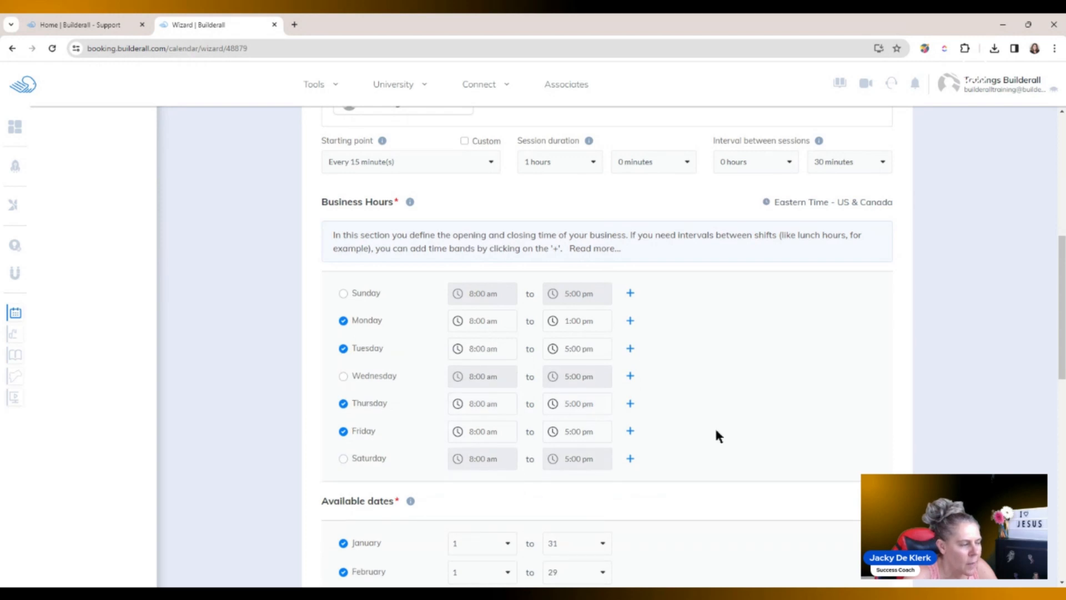
- Exclude December and November from the available dates
drag(1062, 311, 1062, 412)
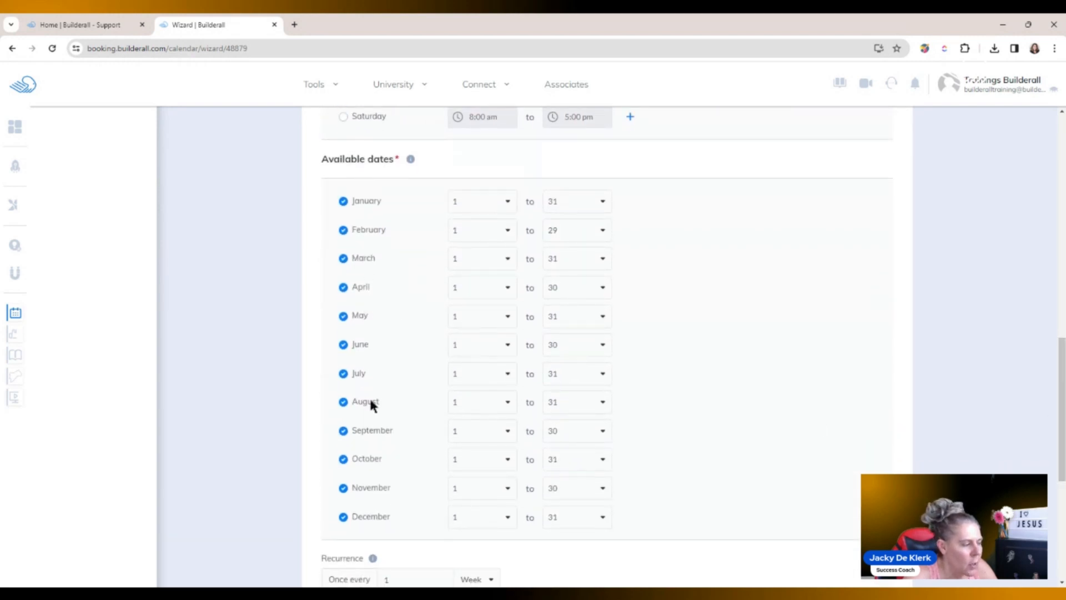
click(343, 517)
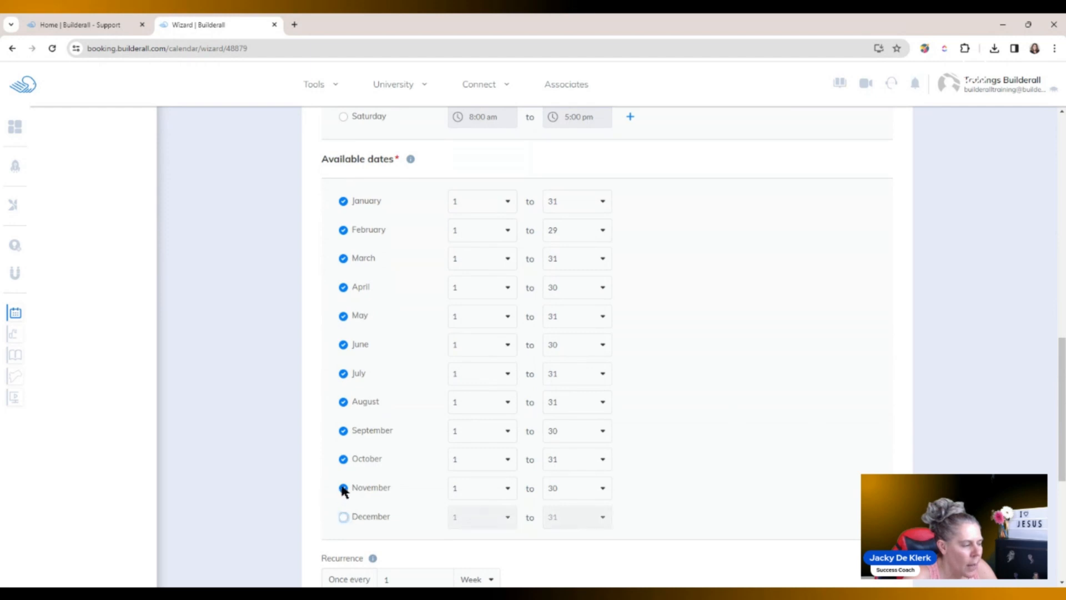
click(343, 489)
- Examine the recurrence unit, availability and minimum antecedence settings, including the explanation of minimum antecedence
drag(1058, 366, 1058, 451)
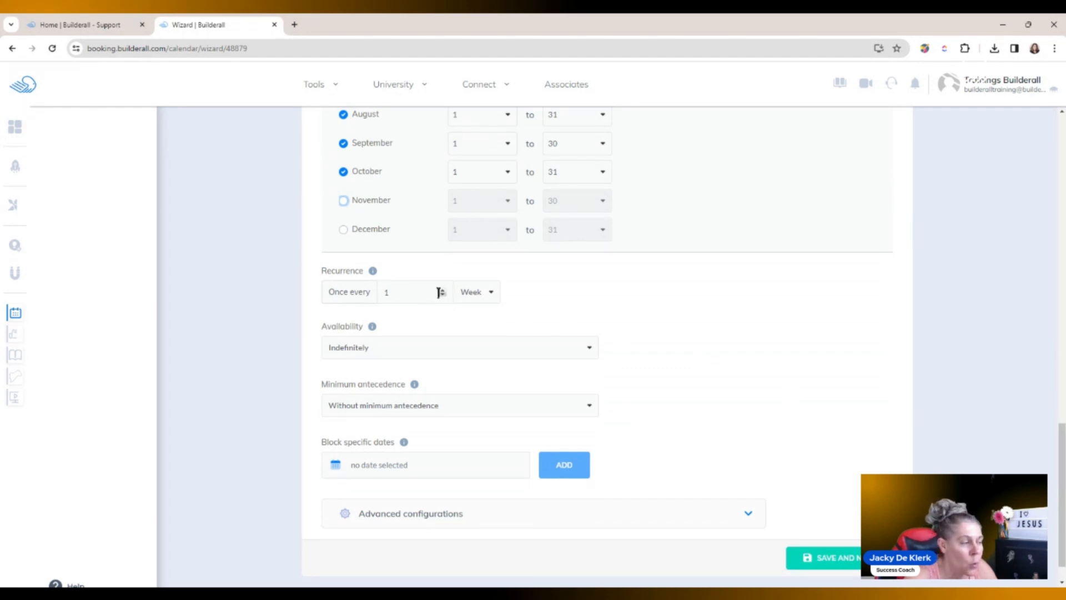
click(491, 293)
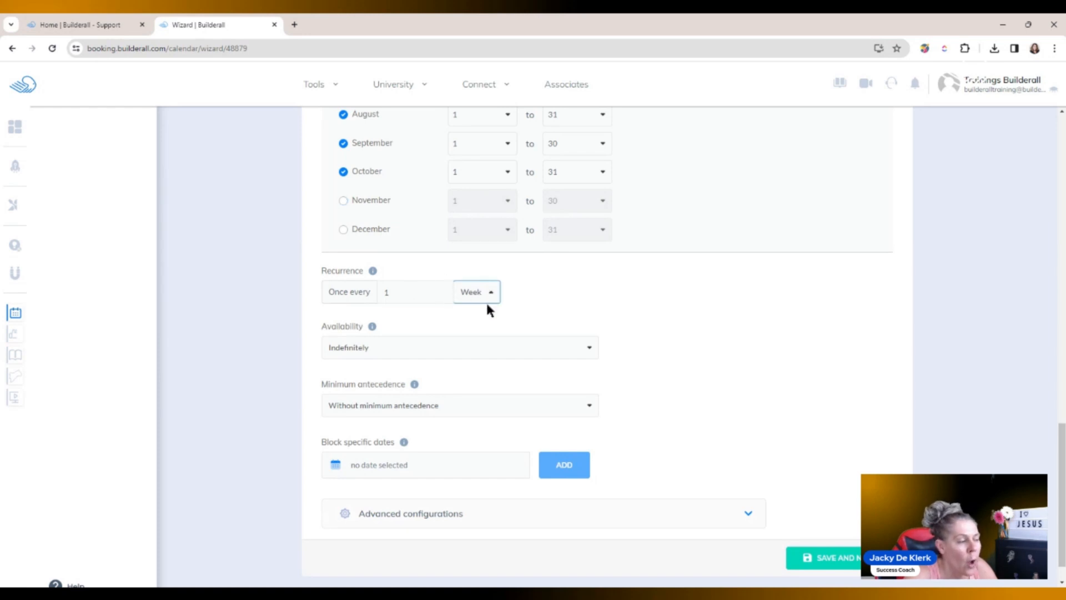
click(520, 311)
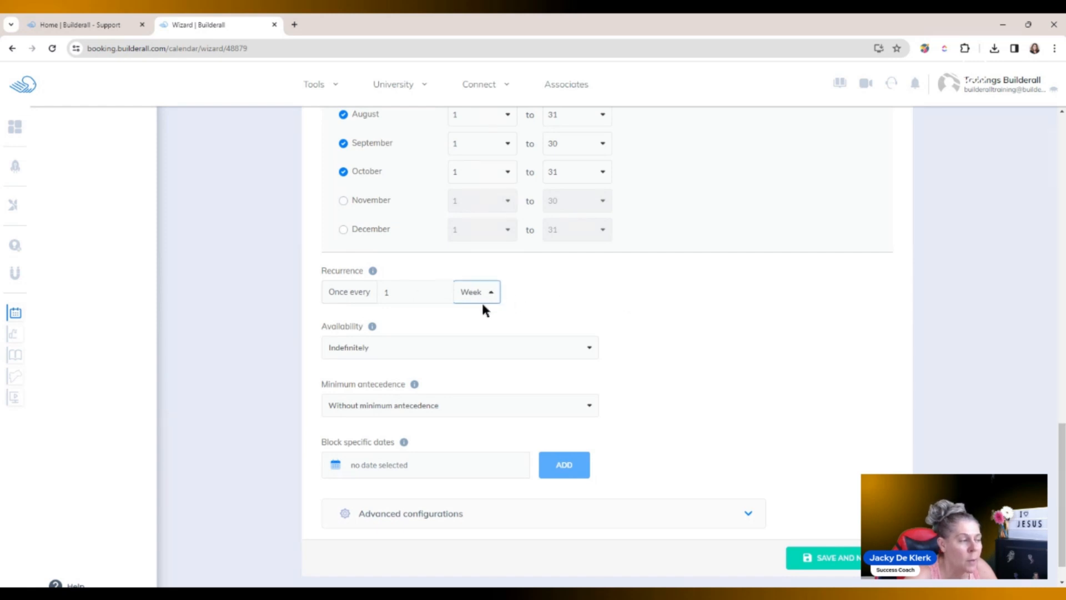
click(560, 283)
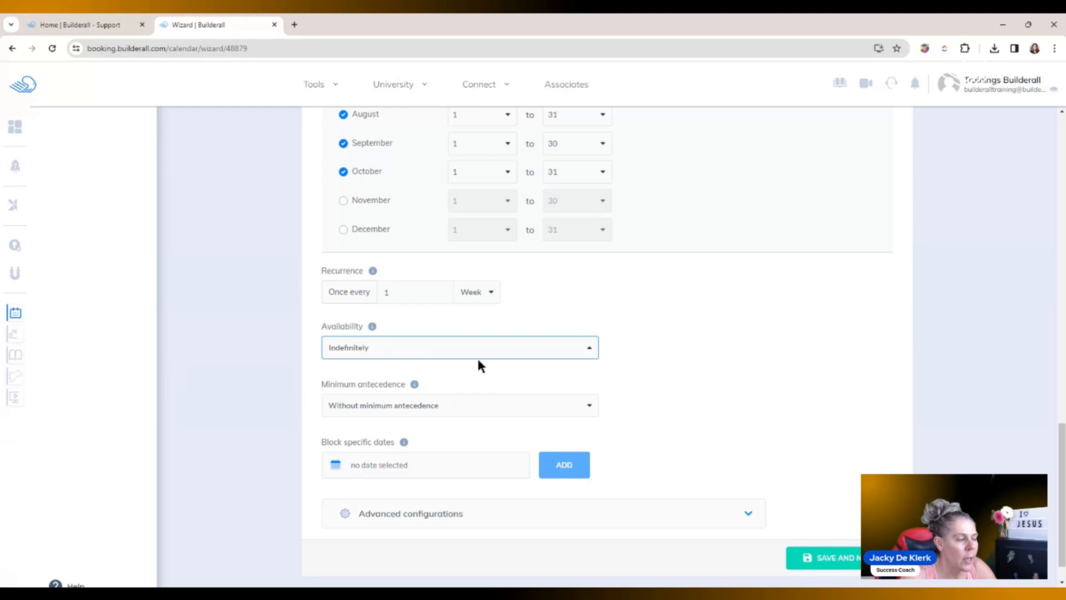
click(645, 359)
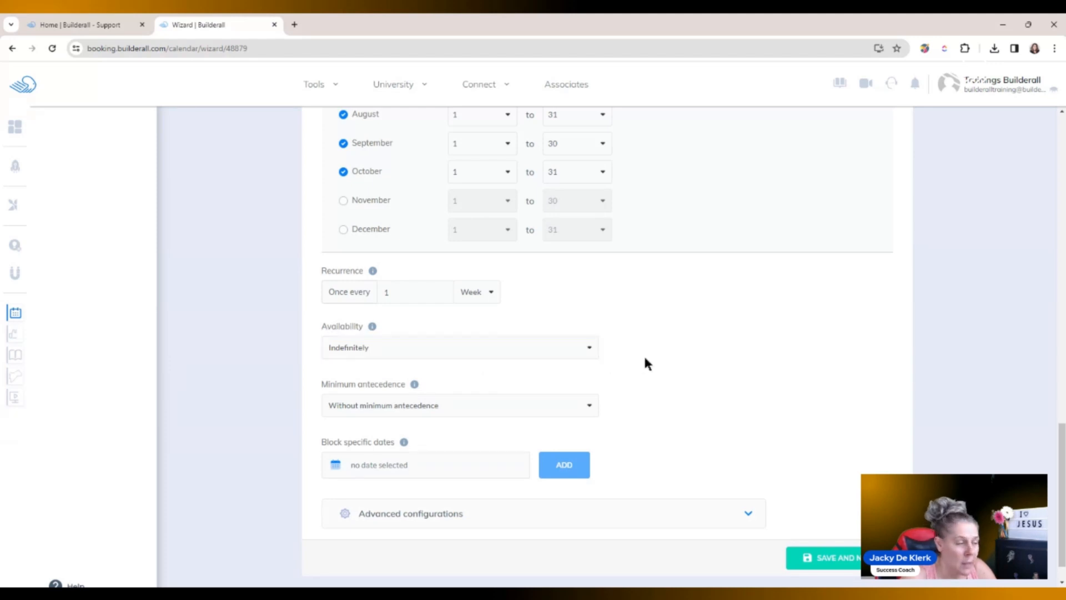
click(587, 409)
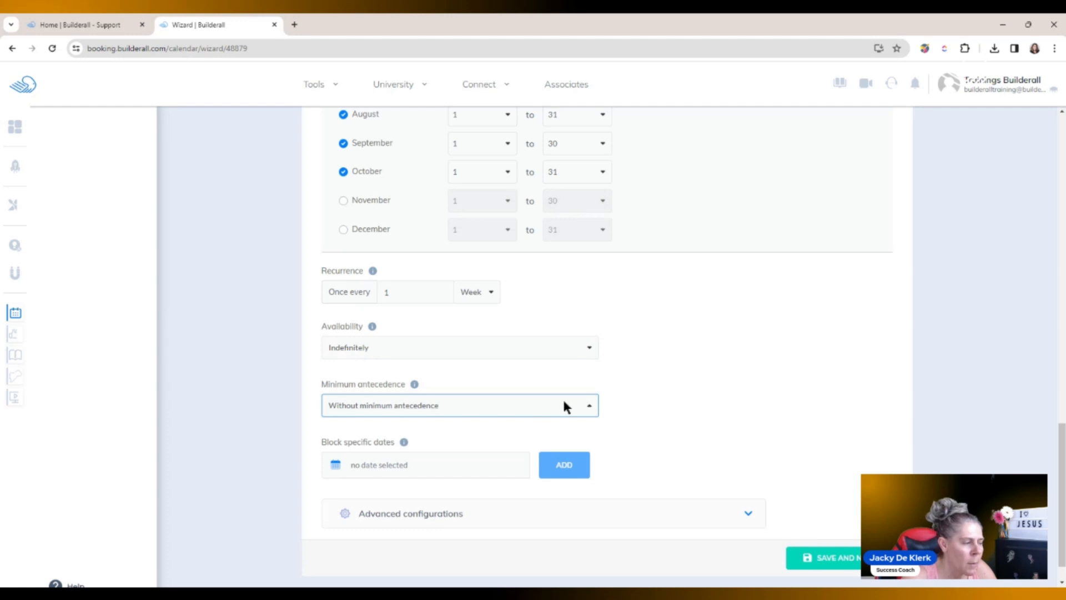
mouse_move(416, 384)
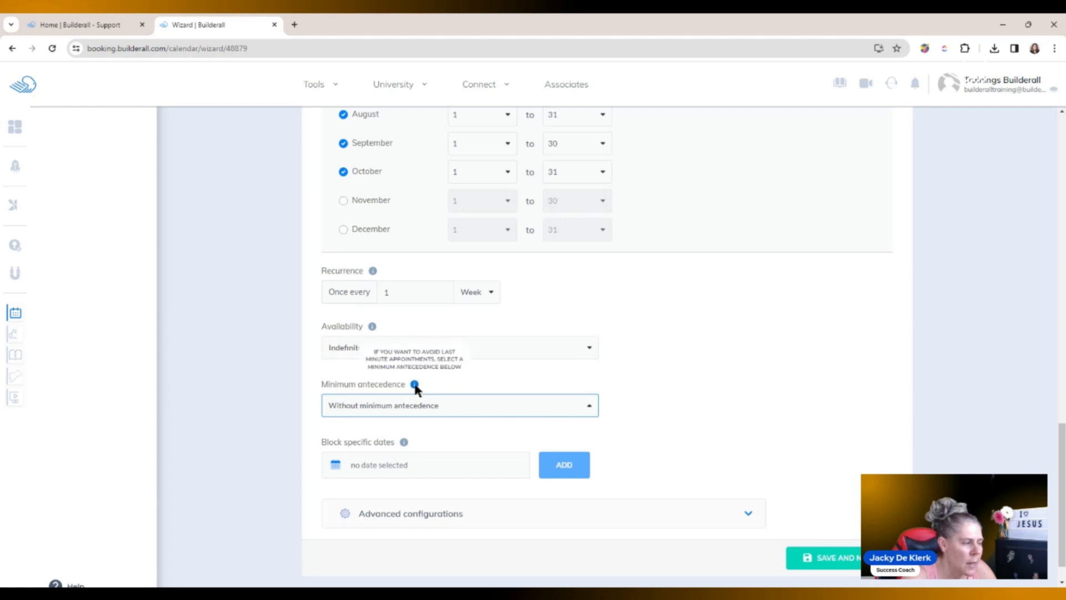
click(689, 401)
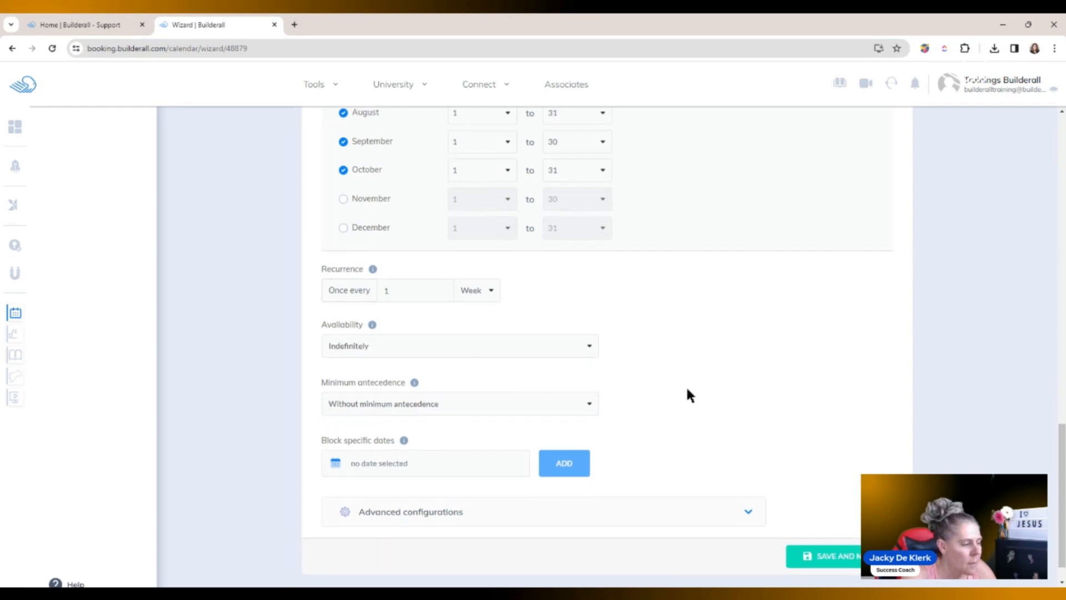
scroll(638, 400, up, 1)
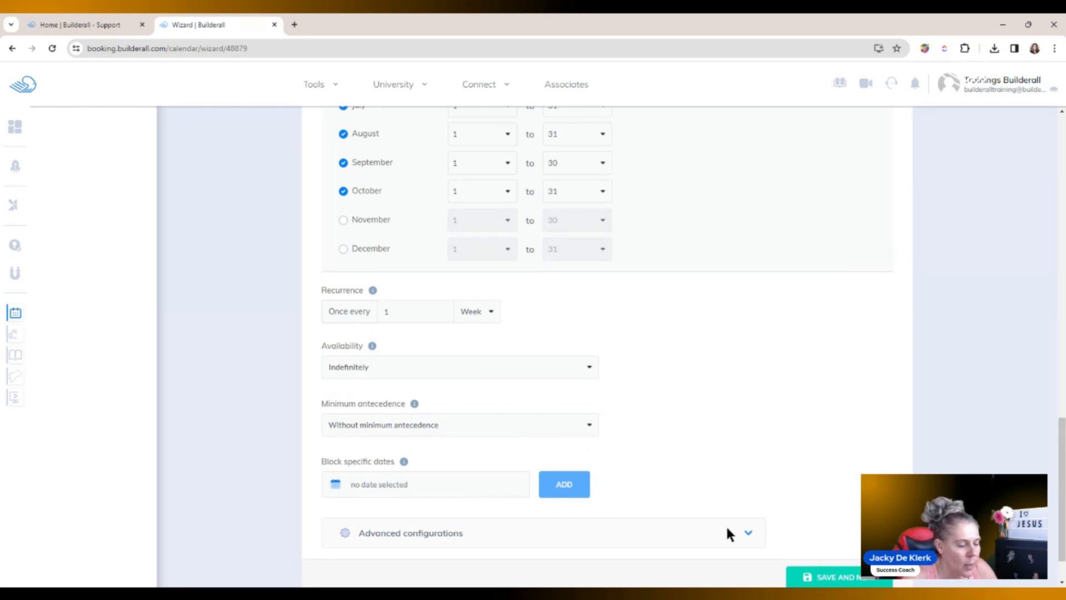
- Expand the advanced configurations for review, and save the settings to continue to the form and redirects stage
click(747, 534)
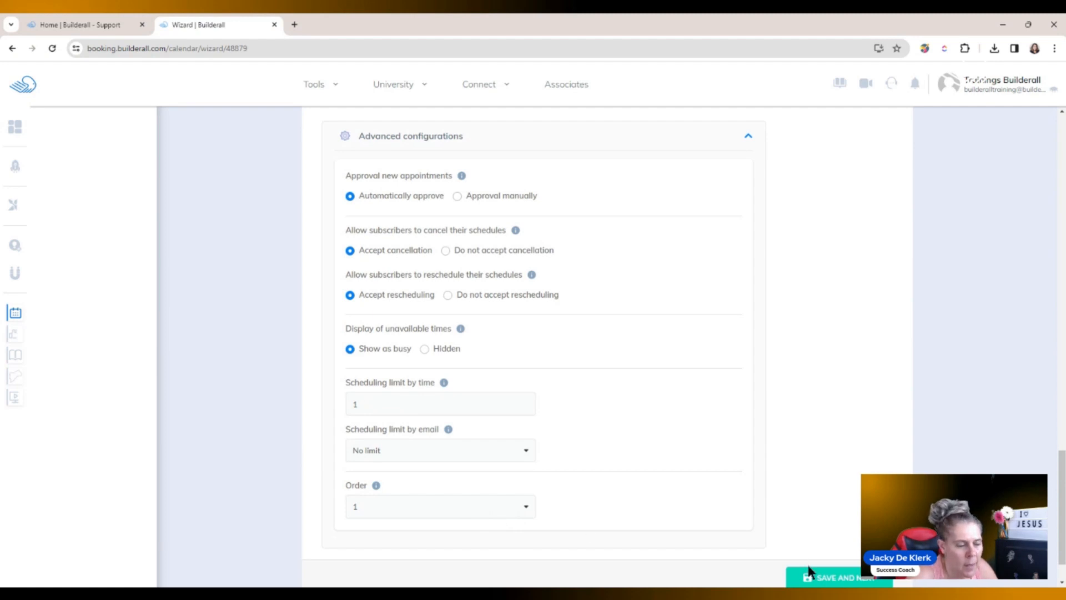
click(826, 577)
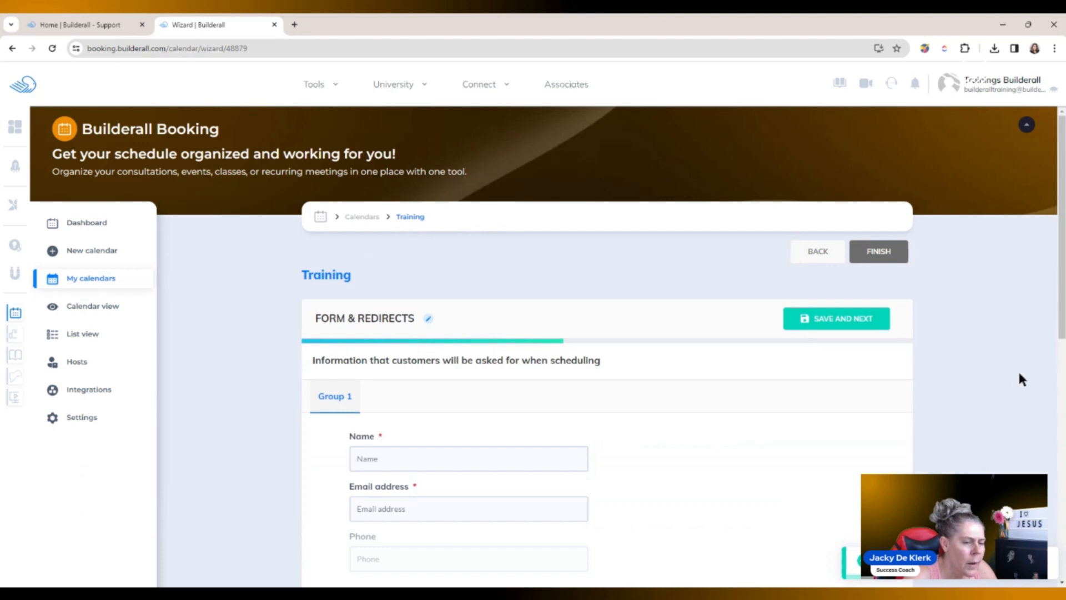
- Make the Phone field required in the customer scheduling form
drag(1062, 321, 1064, 411)
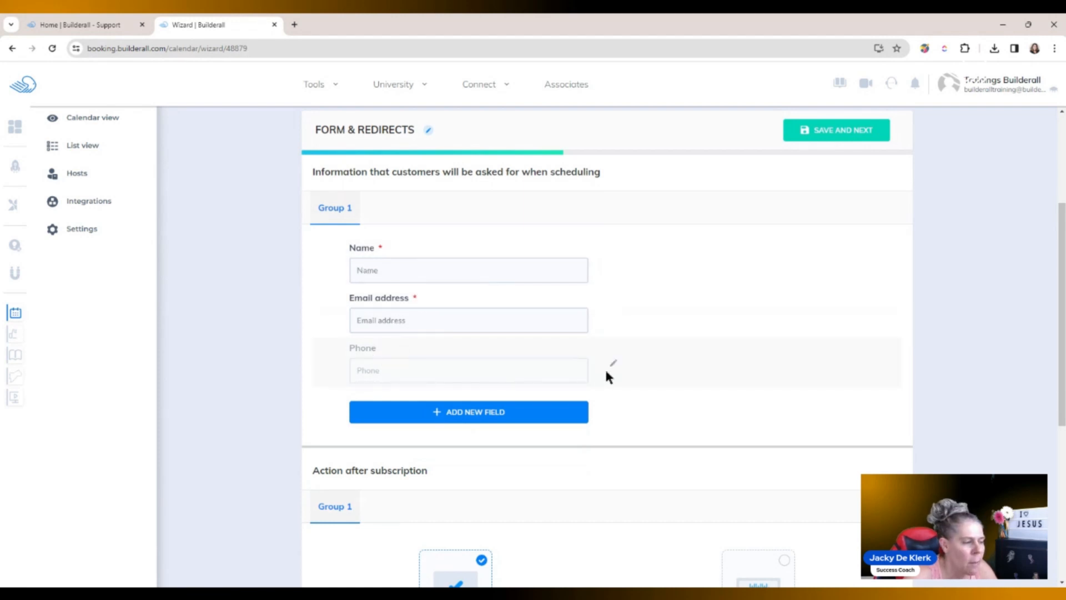
click(613, 364)
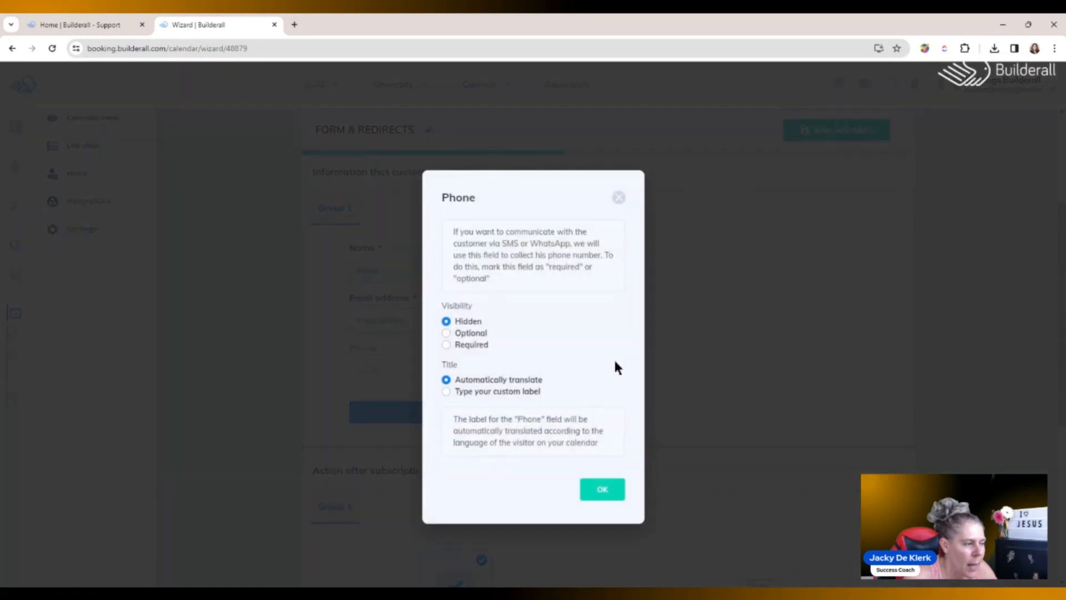
click(446, 344)
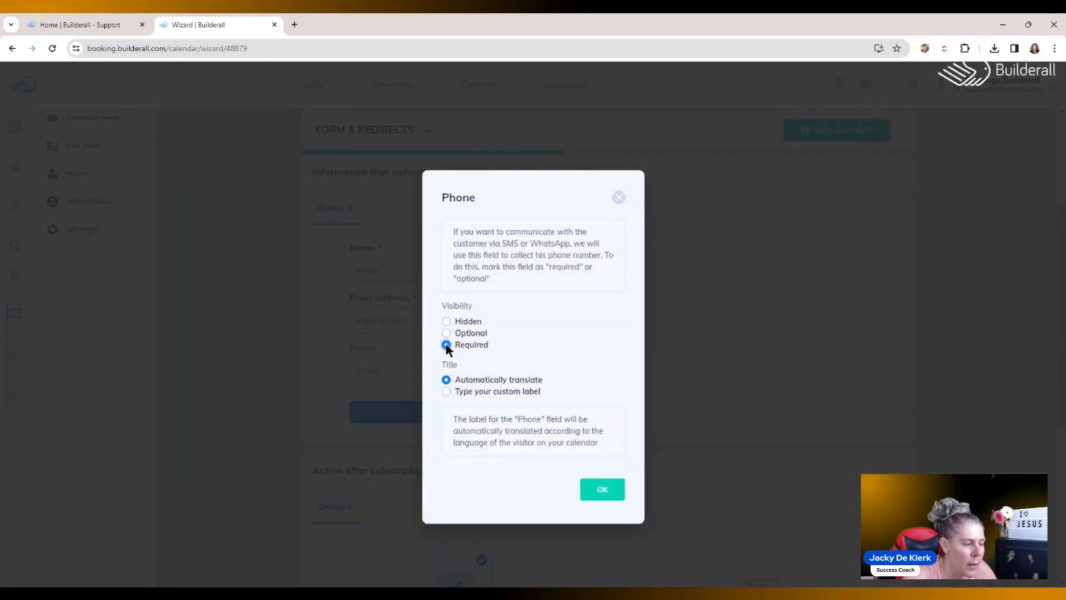
click(602, 488)
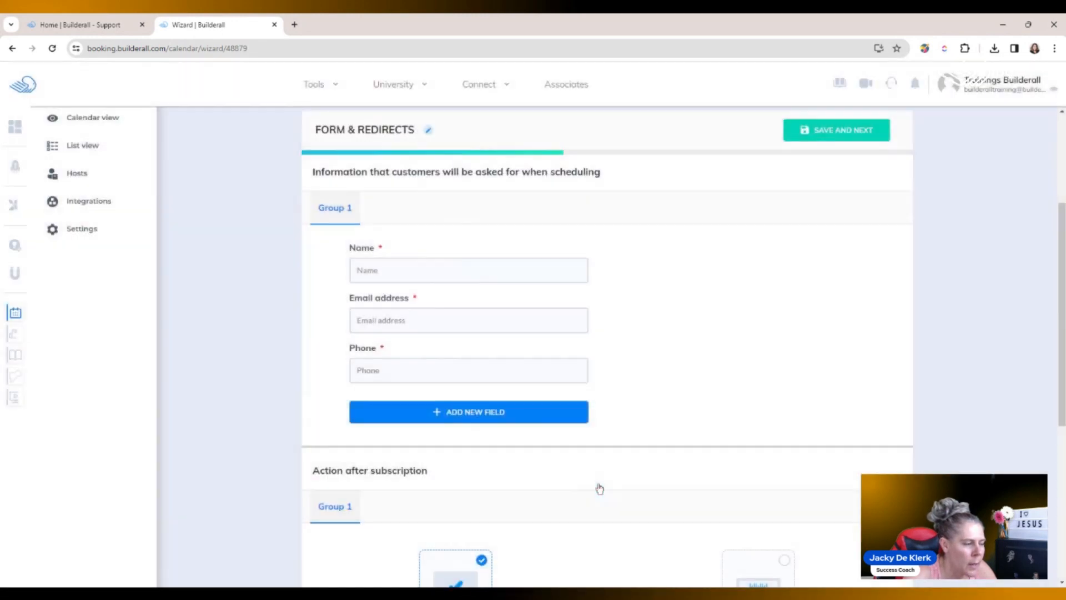
- Add a custom form field titled Comment with the Long text response type
click(468, 419)
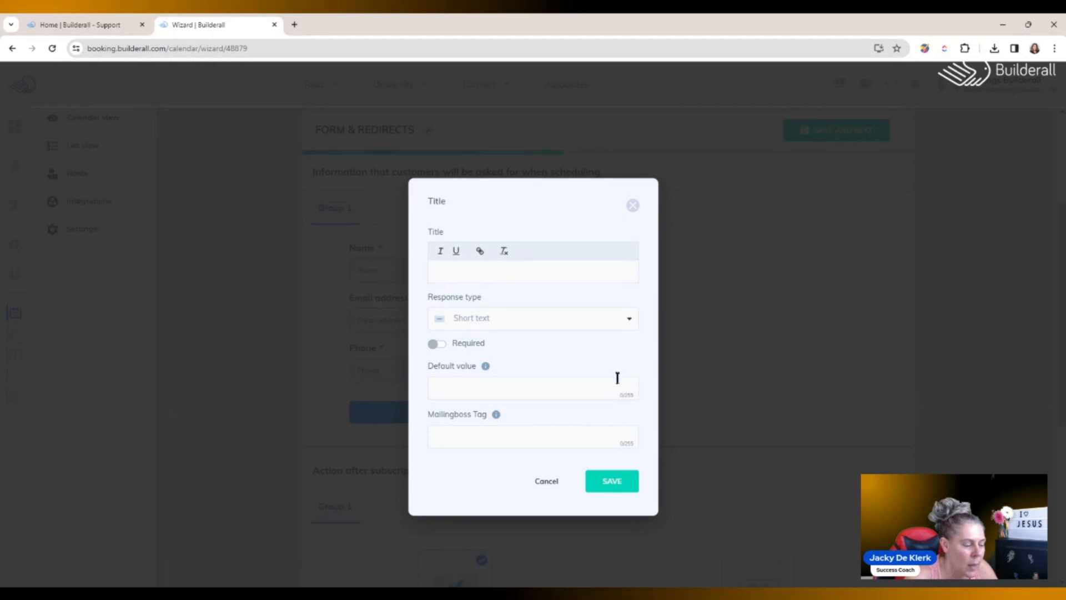
click(457, 387)
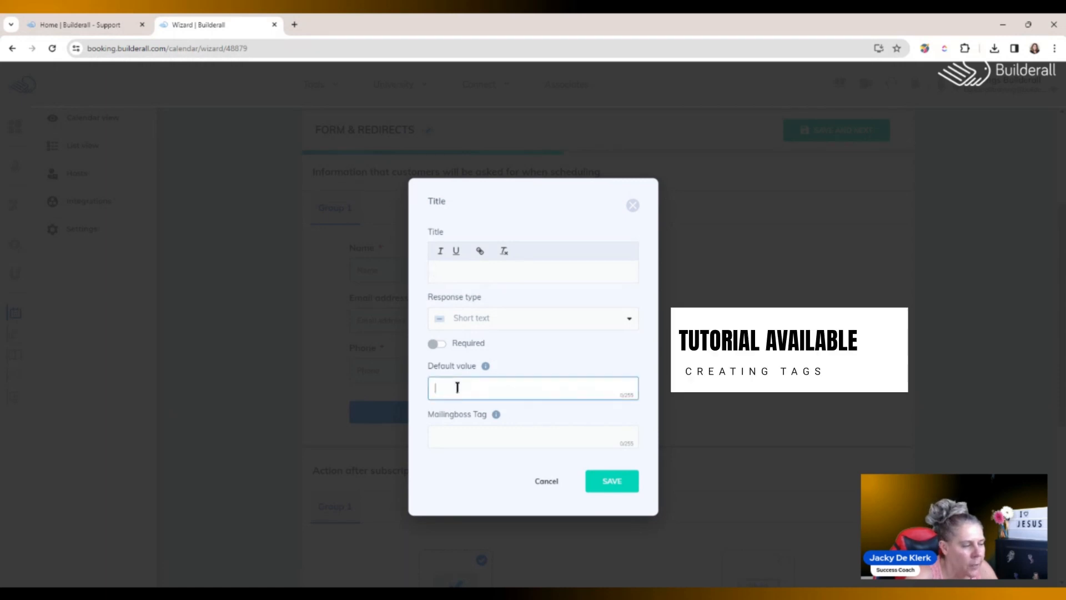
click(457, 434)
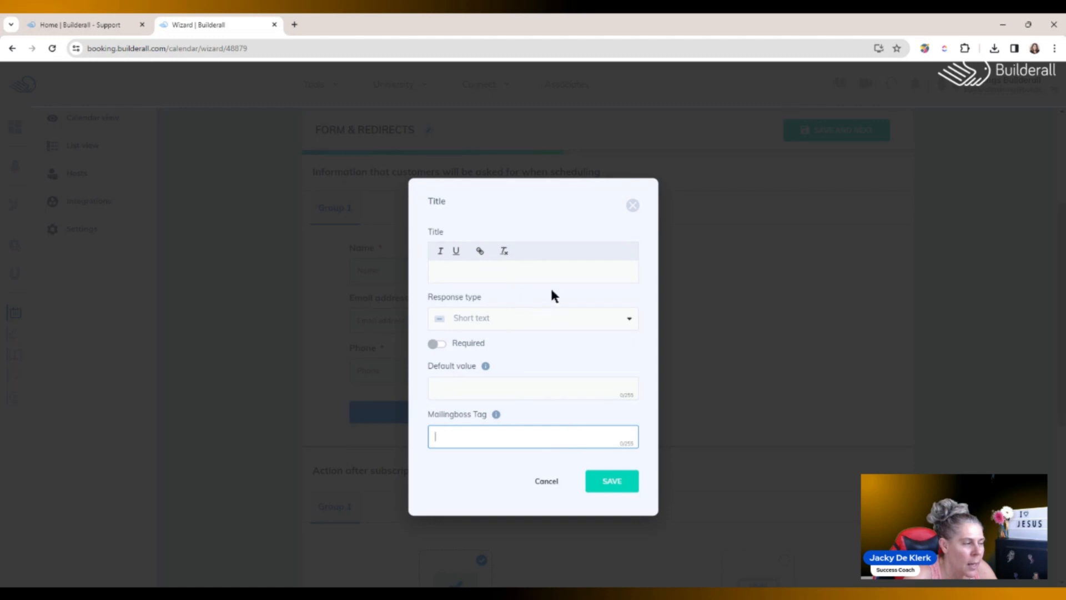
click(551, 315)
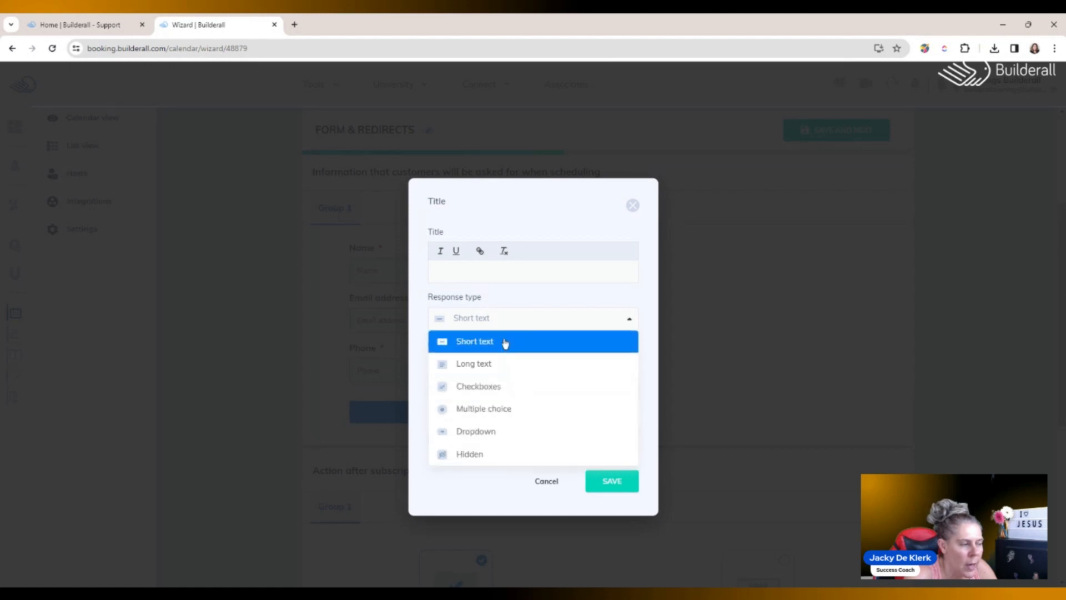
click(478, 362)
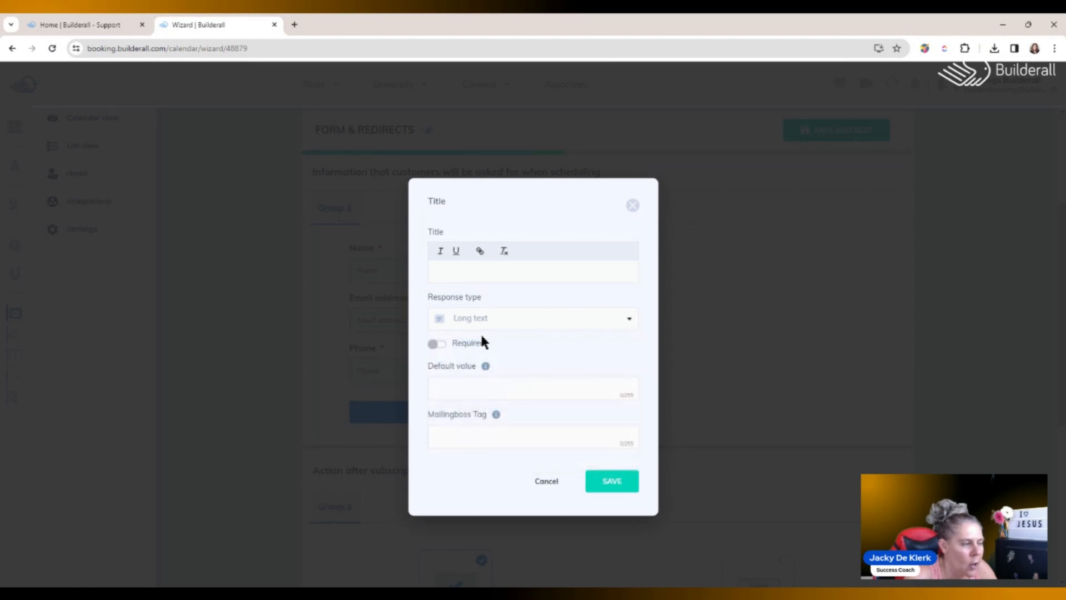
click(488, 267)
text(Comment)
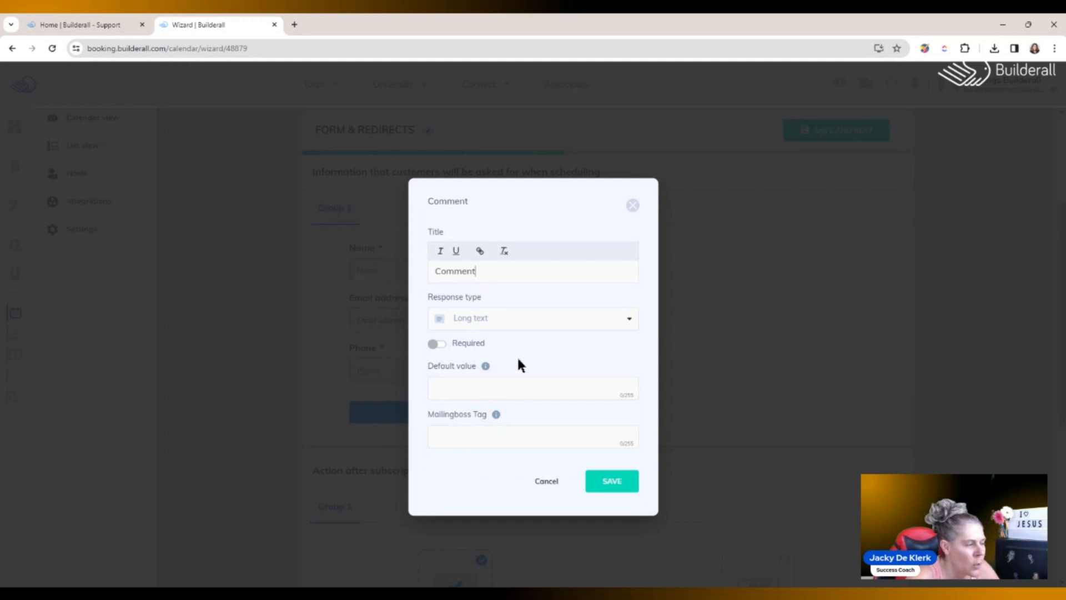
click(608, 481)
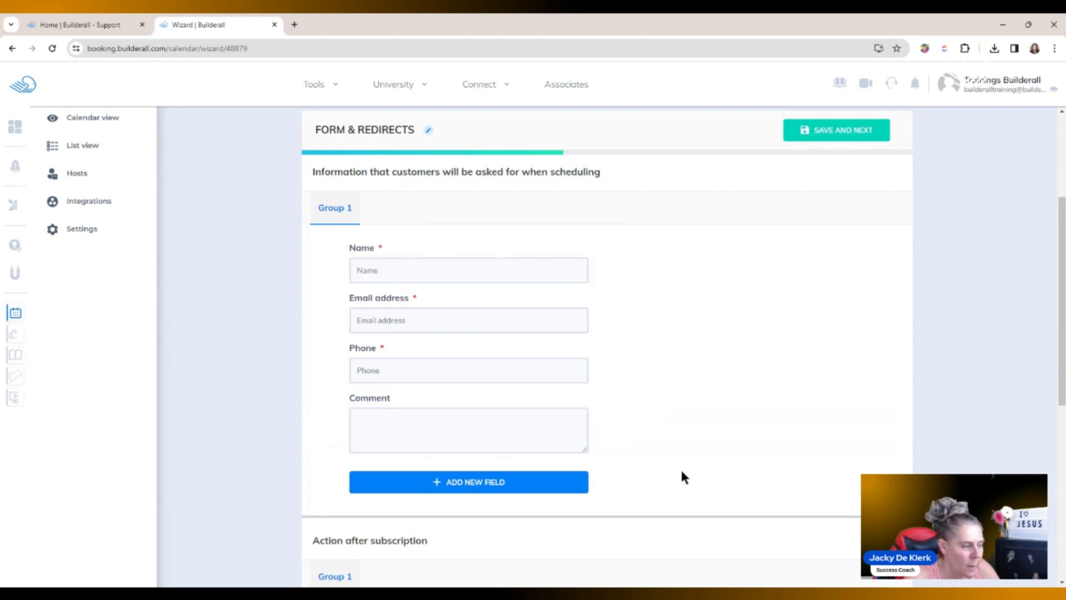
- Delete the Comment field from the customer scheduling form
mouse_move(595, 401)
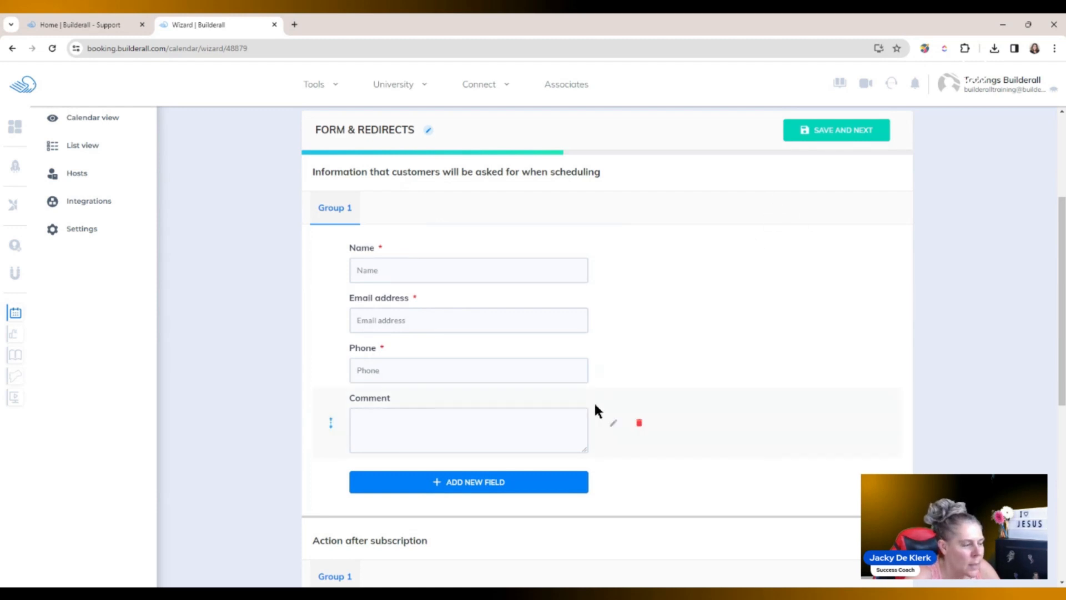
click(640, 424)
- Examine the success message and Thank You Page Button options for the action after subscription
scroll(966, 328, down, 5)
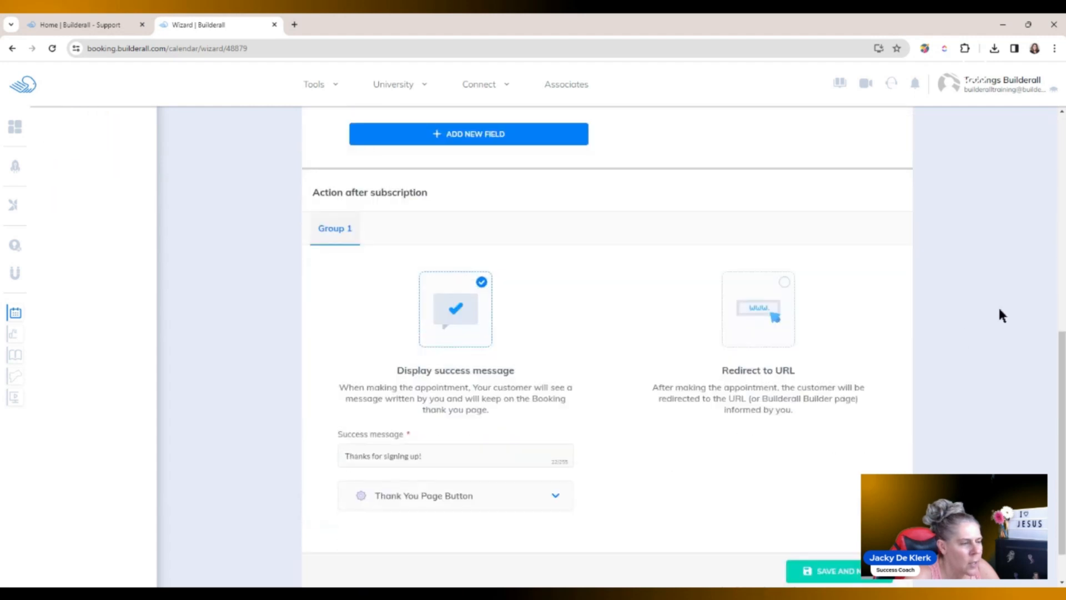
drag(1061, 388, 1061, 406)
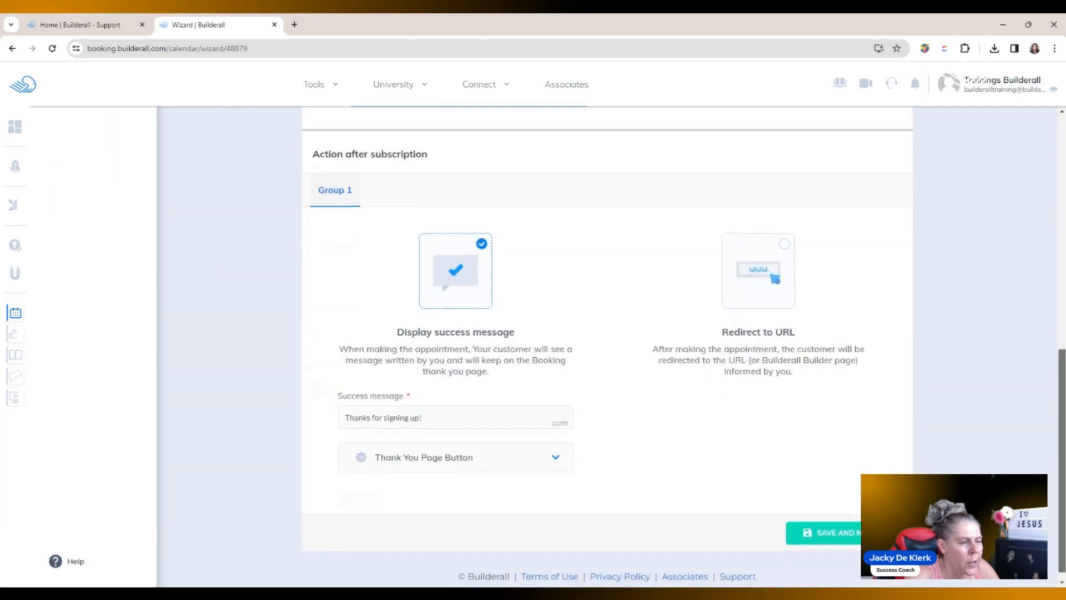
scroll(675, 427, down, 1)
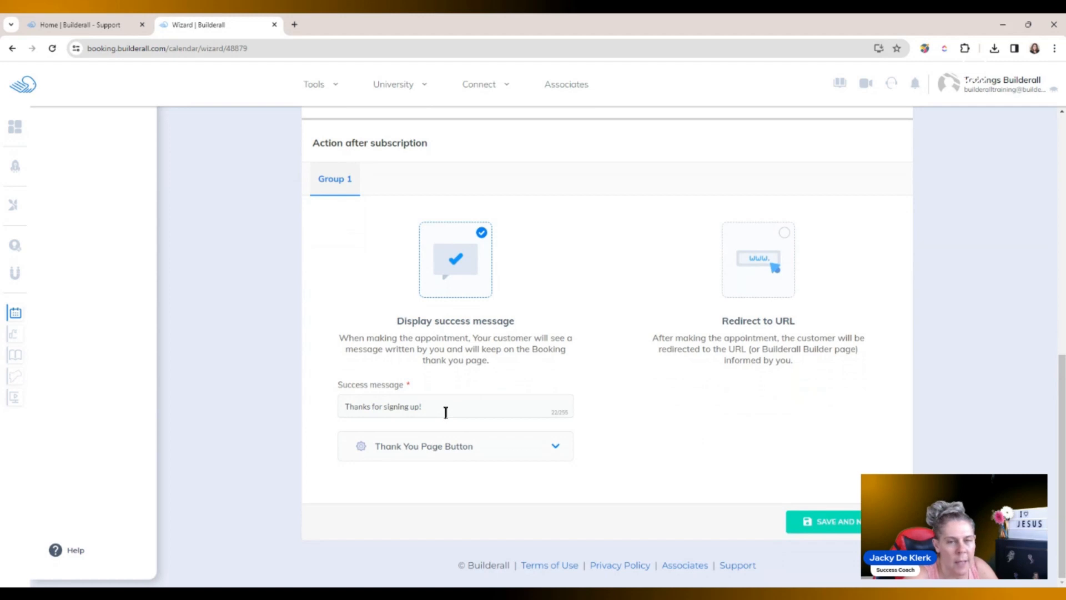
click(521, 446)
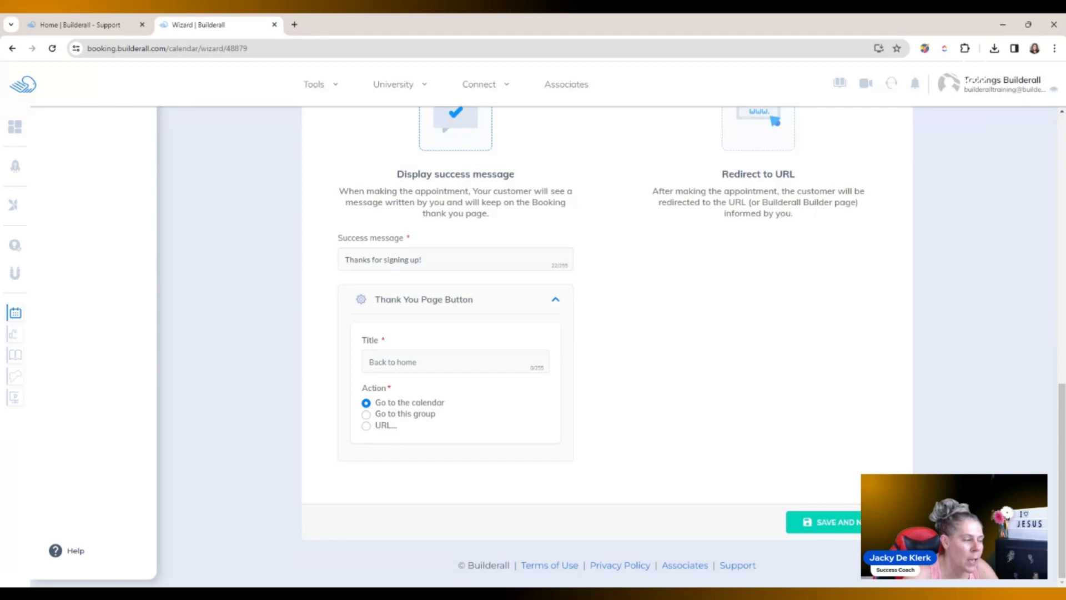
scroll(471, 414, up, 3)
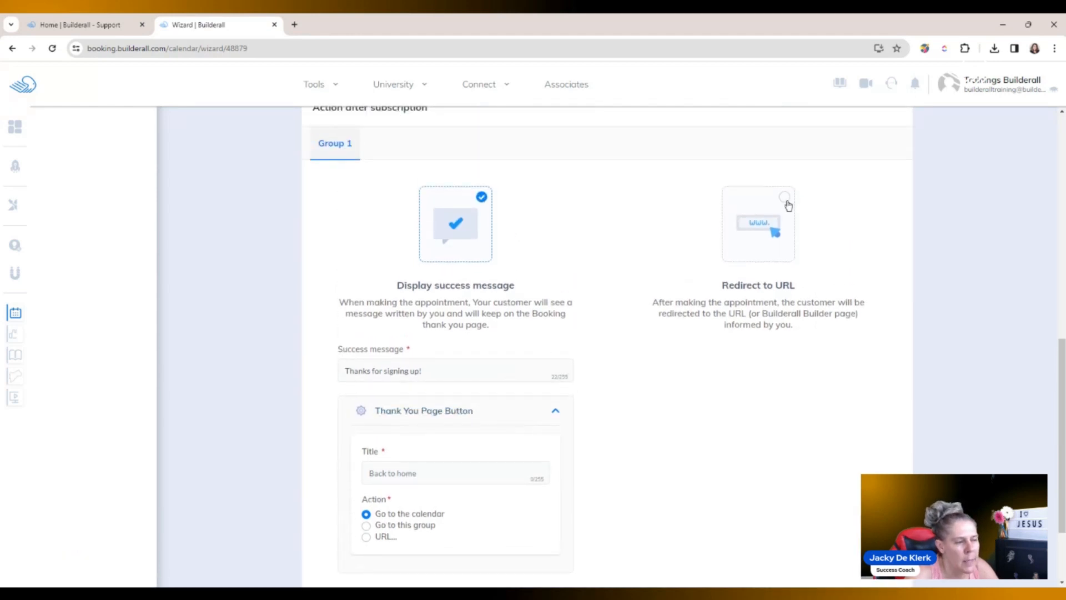
- Try redirecting customers after subscription to the LIVE Builderall University website or to a custom URL
click(784, 204)
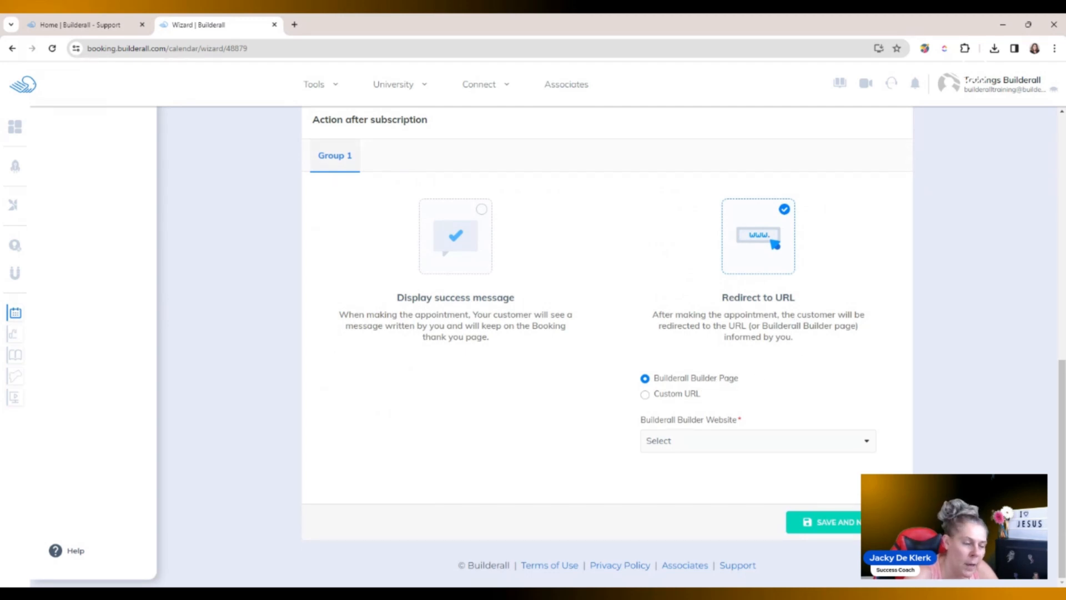
click(734, 443)
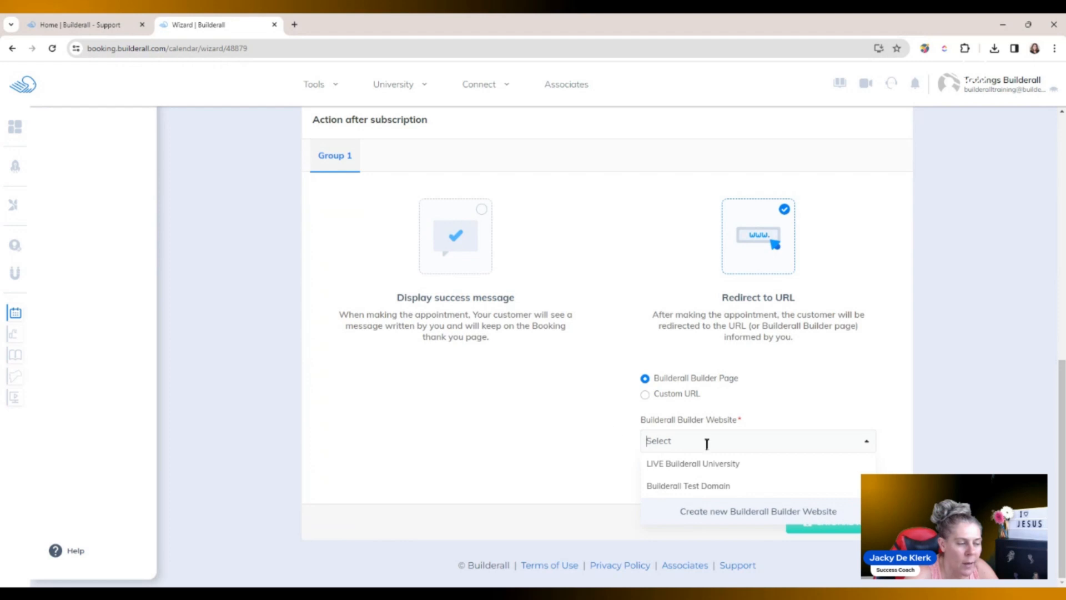
click(706, 472)
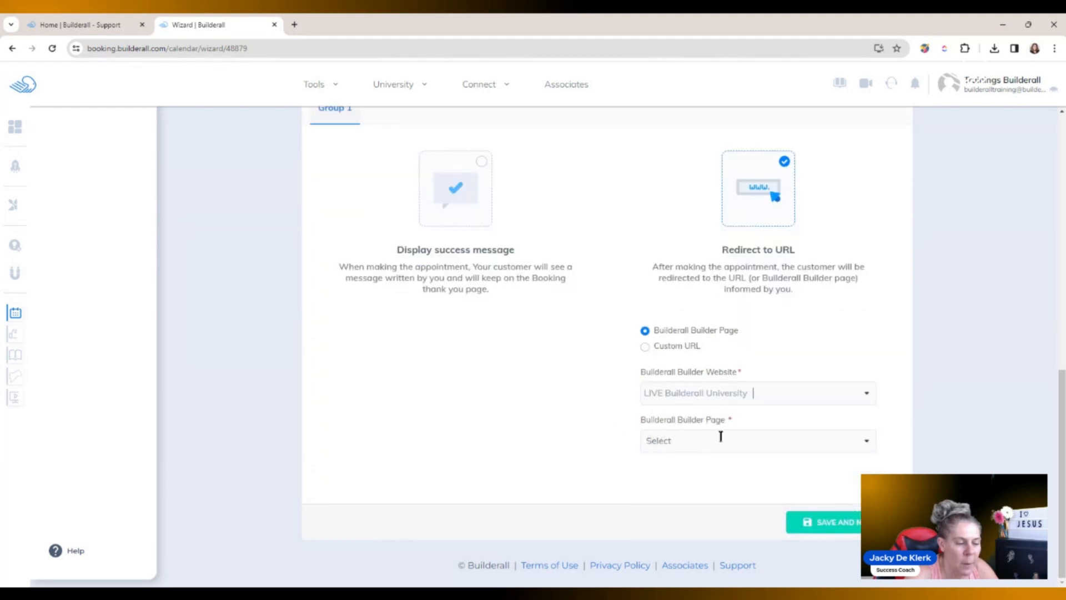
click(645, 346)
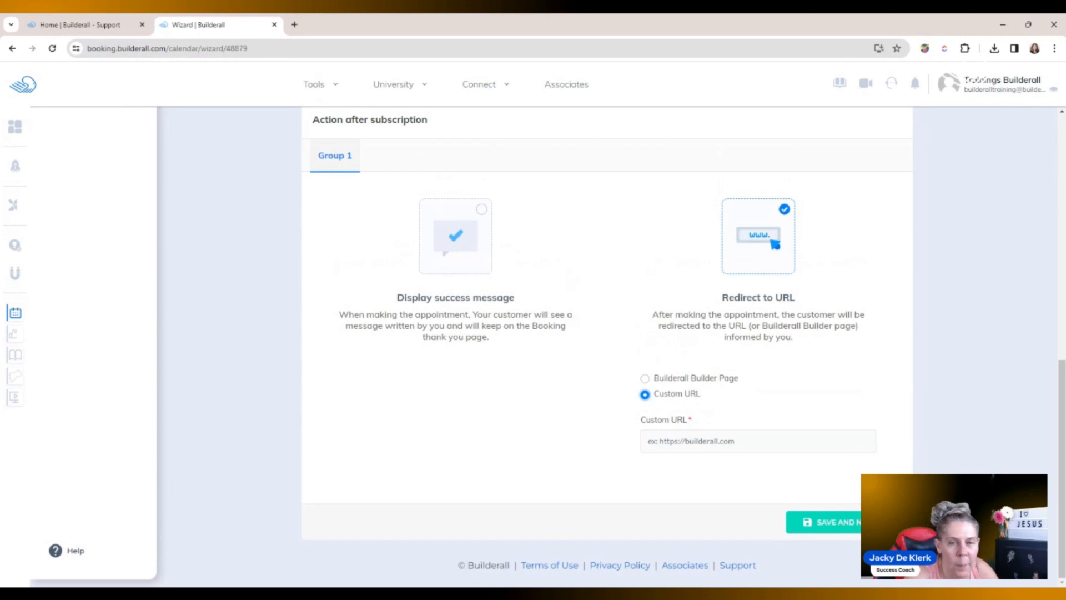
- Choose to display the success message after subscription, save, and continue to the communication settings
click(487, 206)
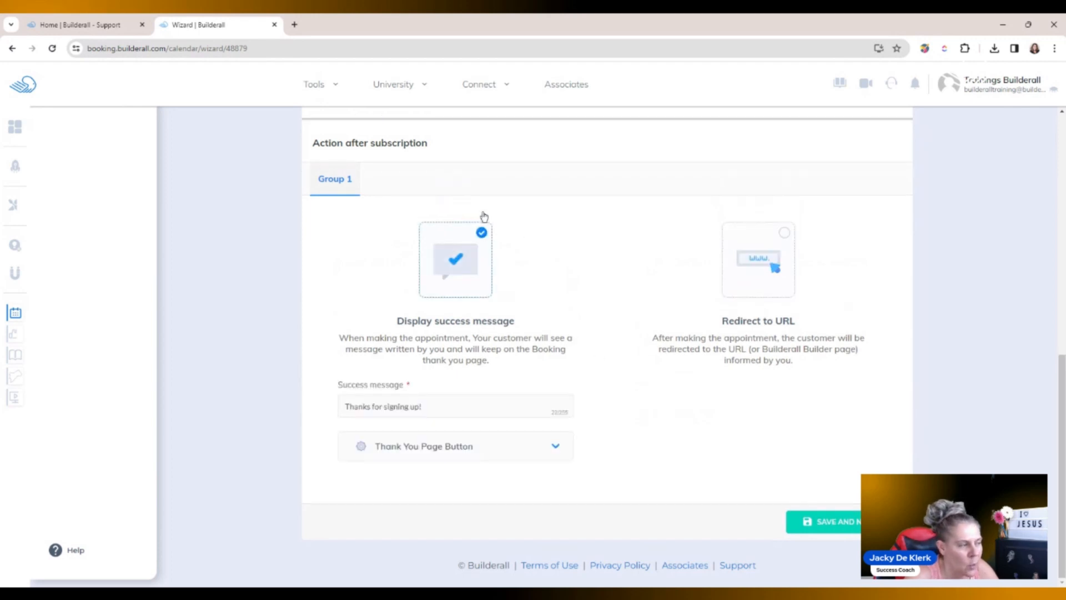
click(828, 521)
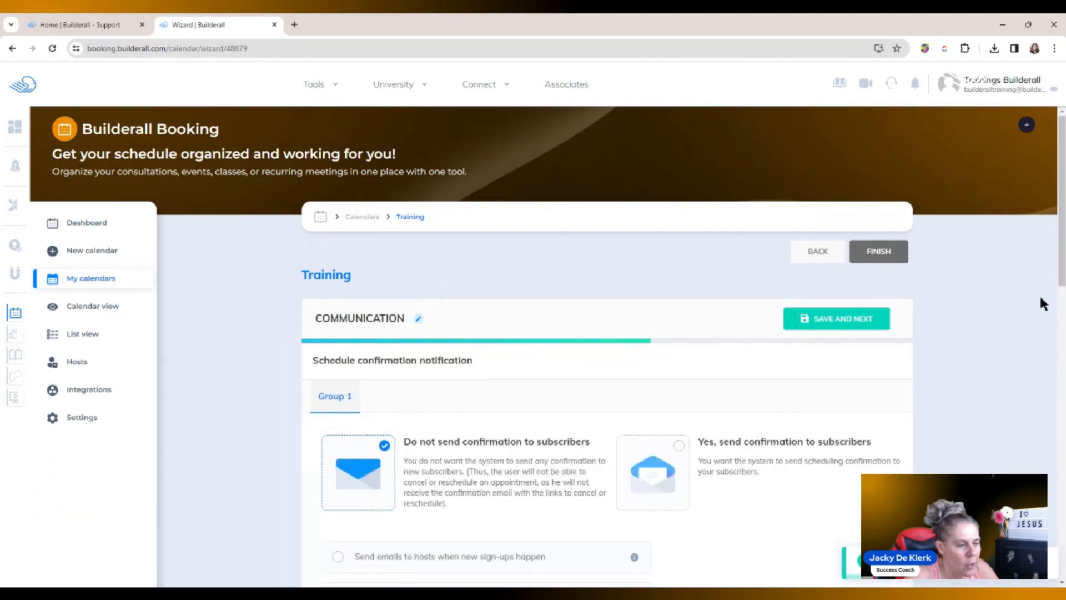
- Enable scheduling confirmations to subscribers for Group 1 and open the confirmation notification for editing
drag(1061, 269, 1061, 358)
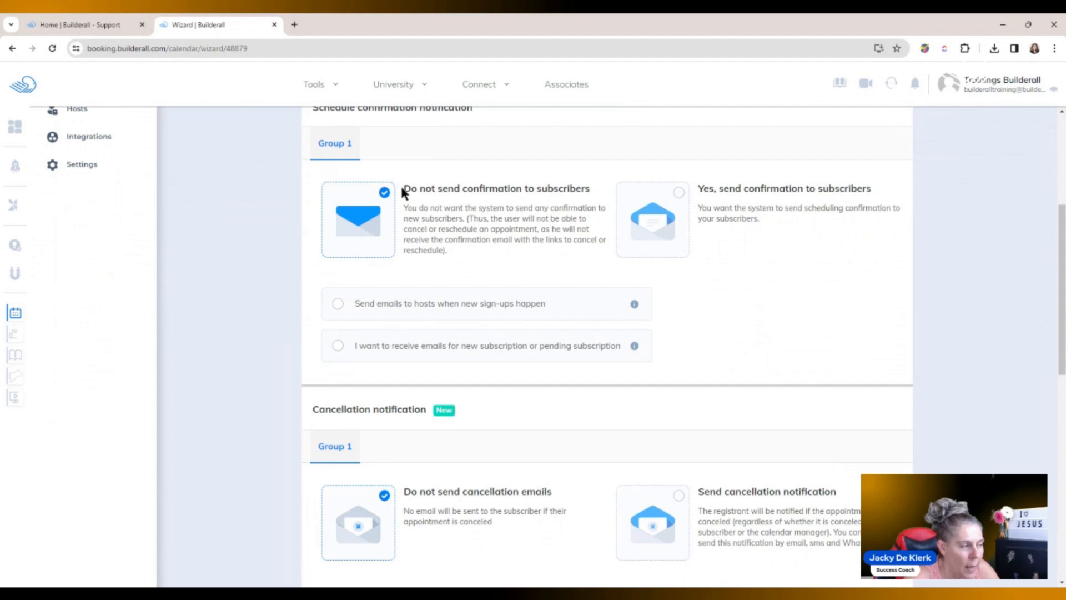
click(680, 193)
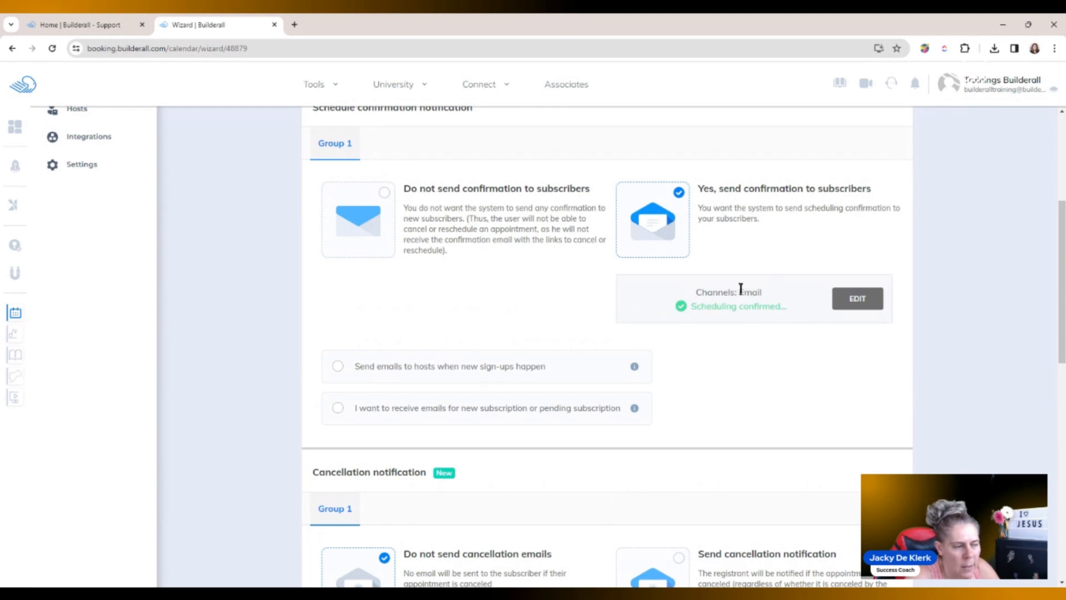
click(858, 300)
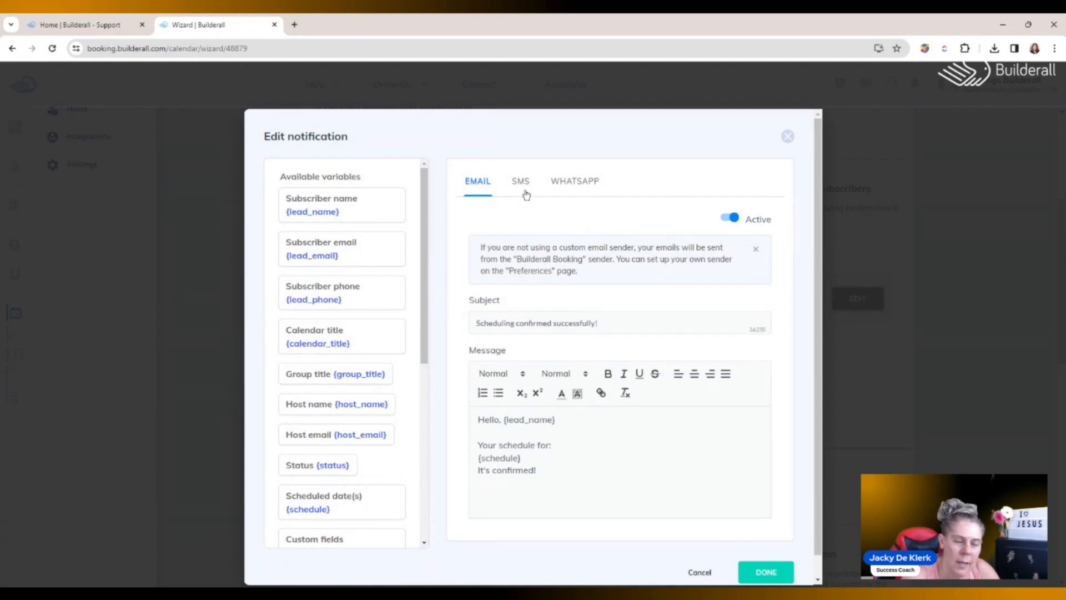
- Examine the WhatsApp, SMS and email channel settings of the confirmation notification, including the SMS character limit and charges
click(572, 184)
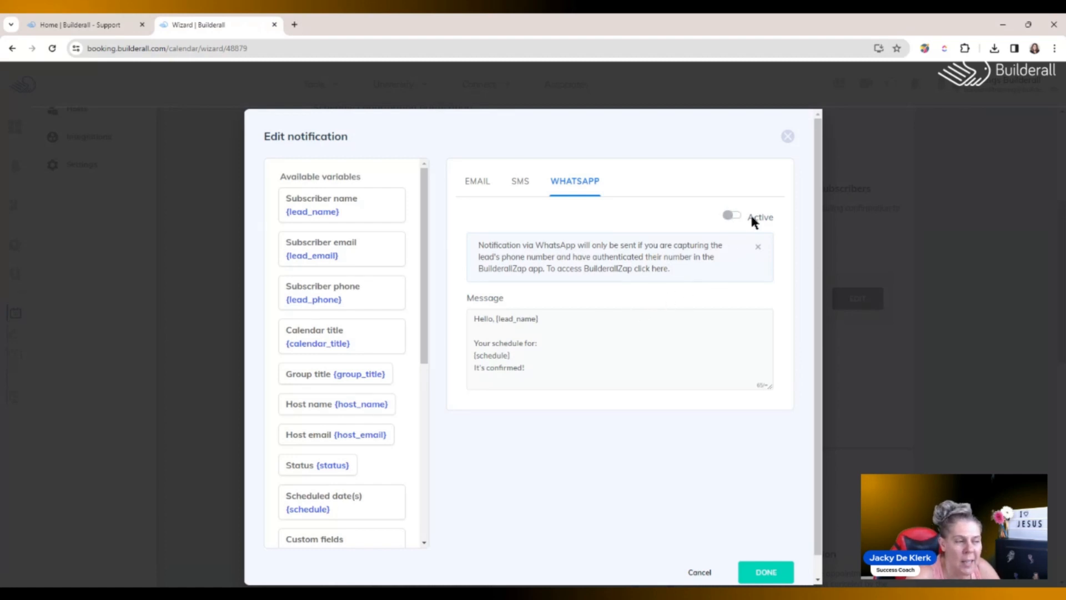
click(518, 184)
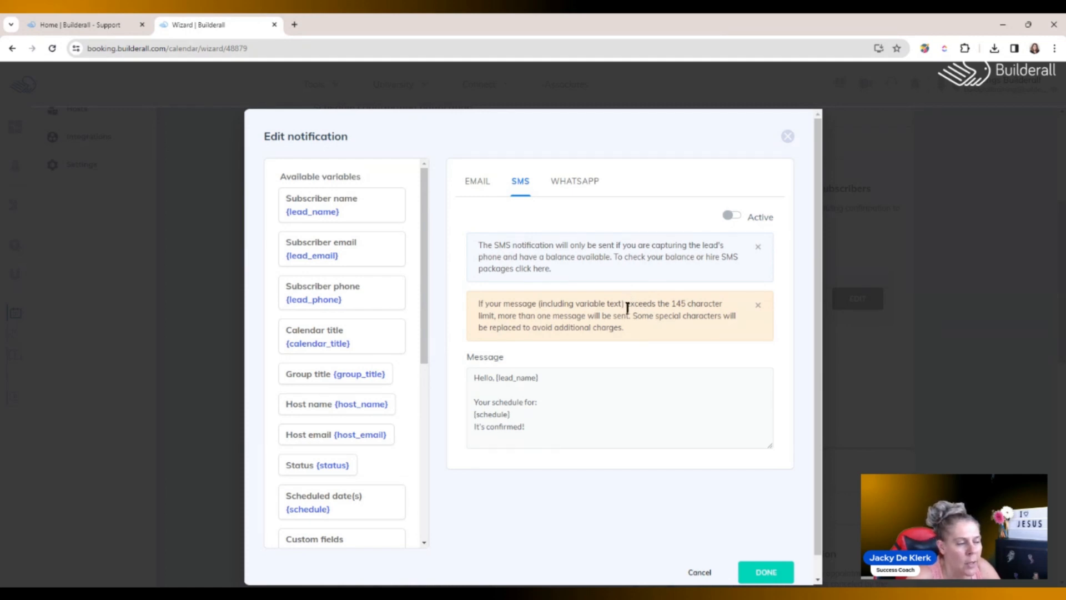
drag(624, 304, 728, 313)
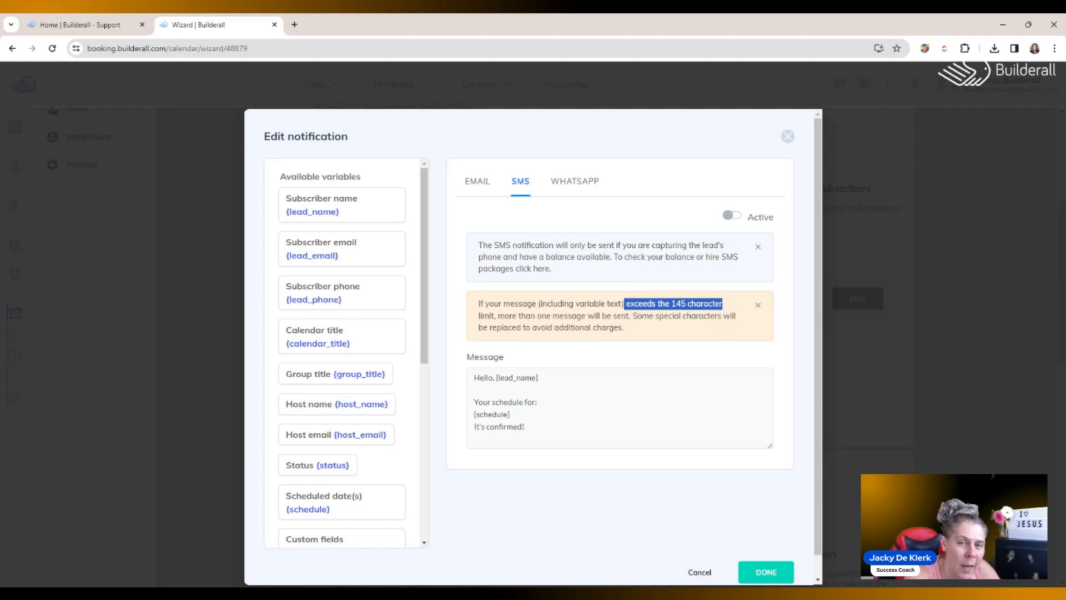
drag(624, 328, 550, 329)
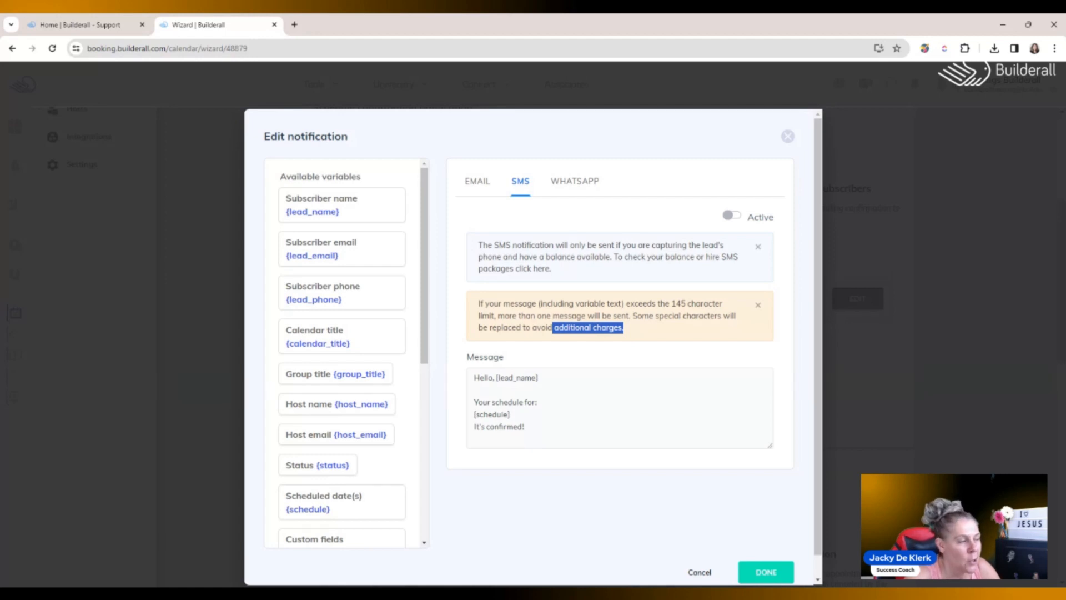
click(479, 183)
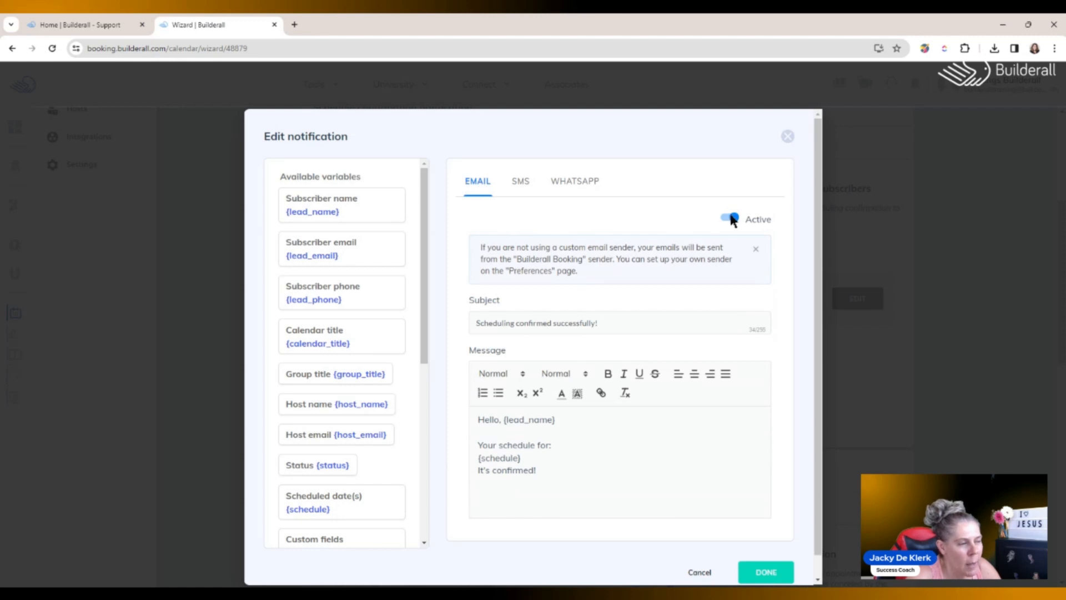
click(517, 185)
click(572, 182)
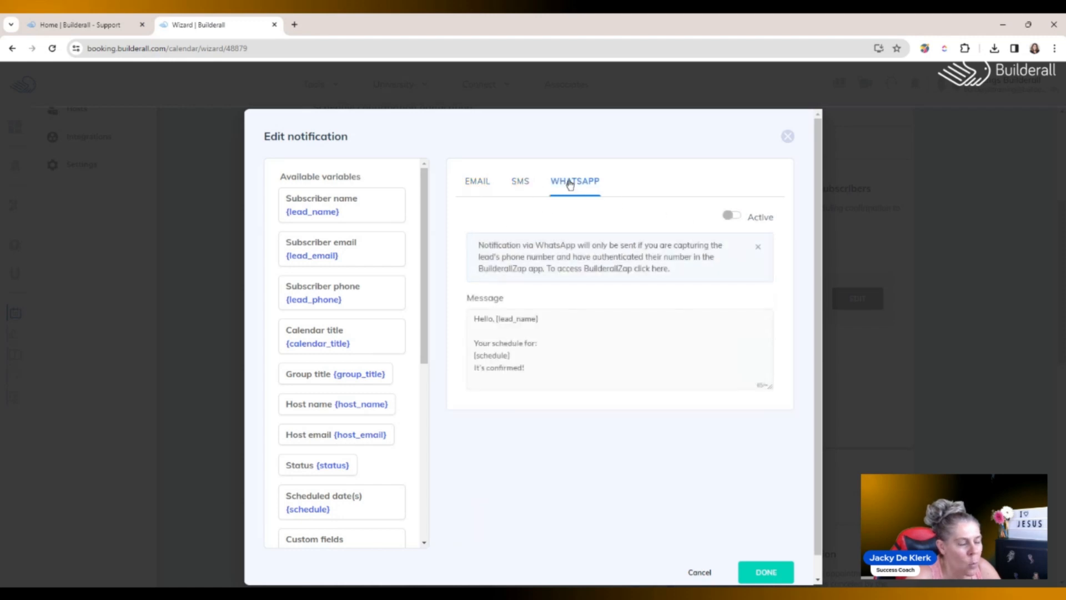
click(476, 184)
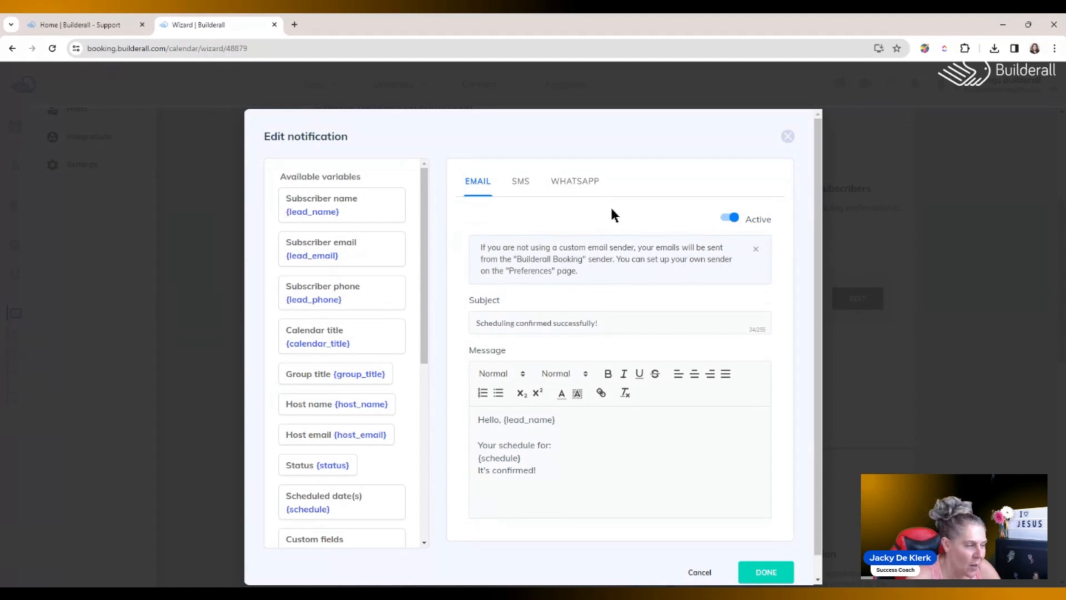
- Replace the {lead_name} variable in the confirmation email greeting with {lead_first_name} and apply the notification changes
drag(424, 196, 427, 329)
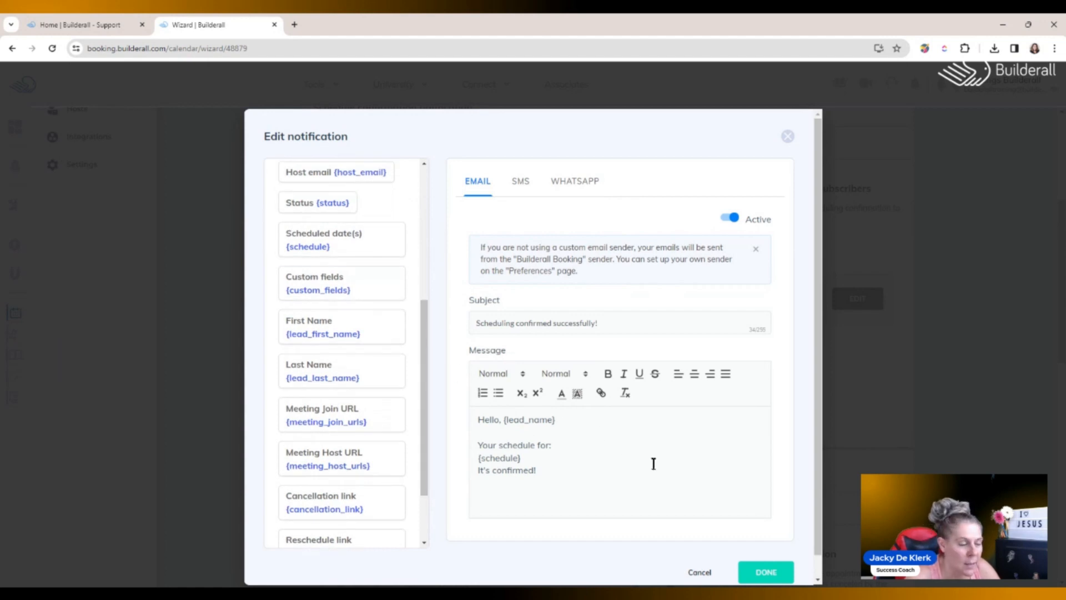
drag(504, 421, 564, 418)
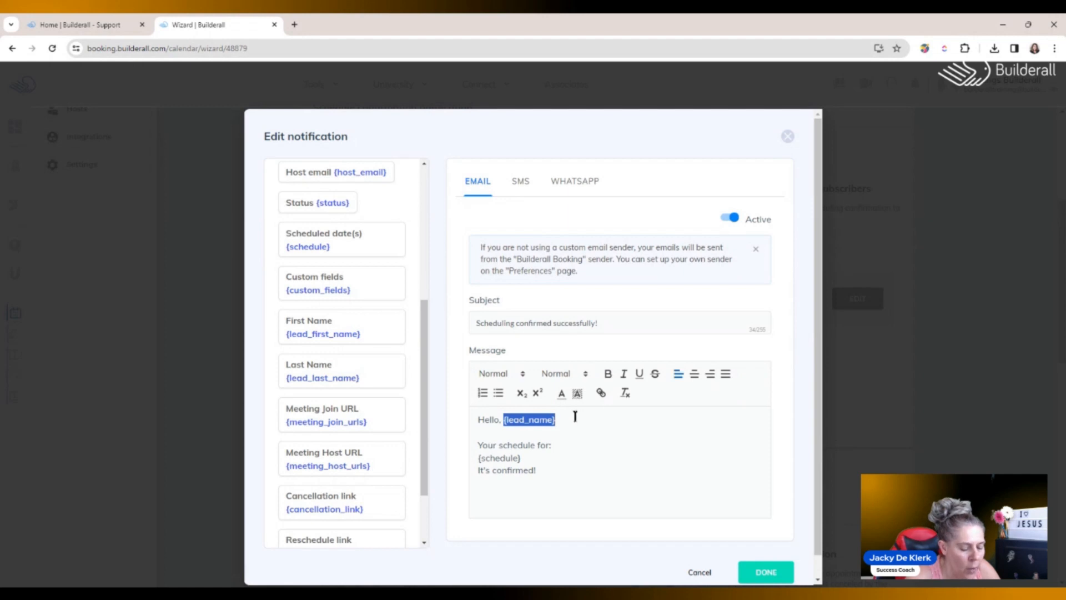
key(BackSpace)
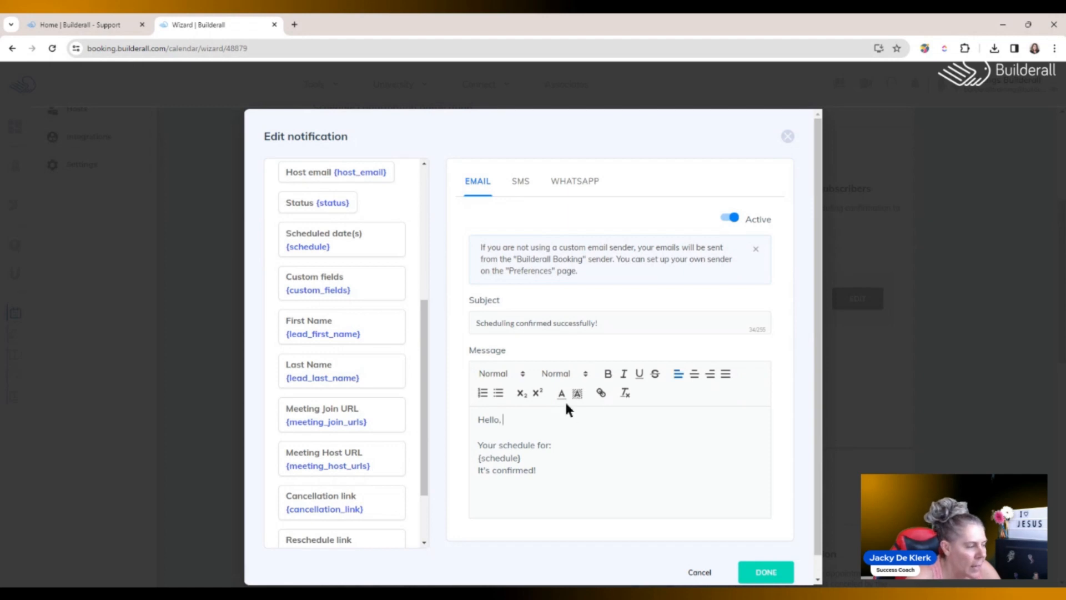
click(308, 330)
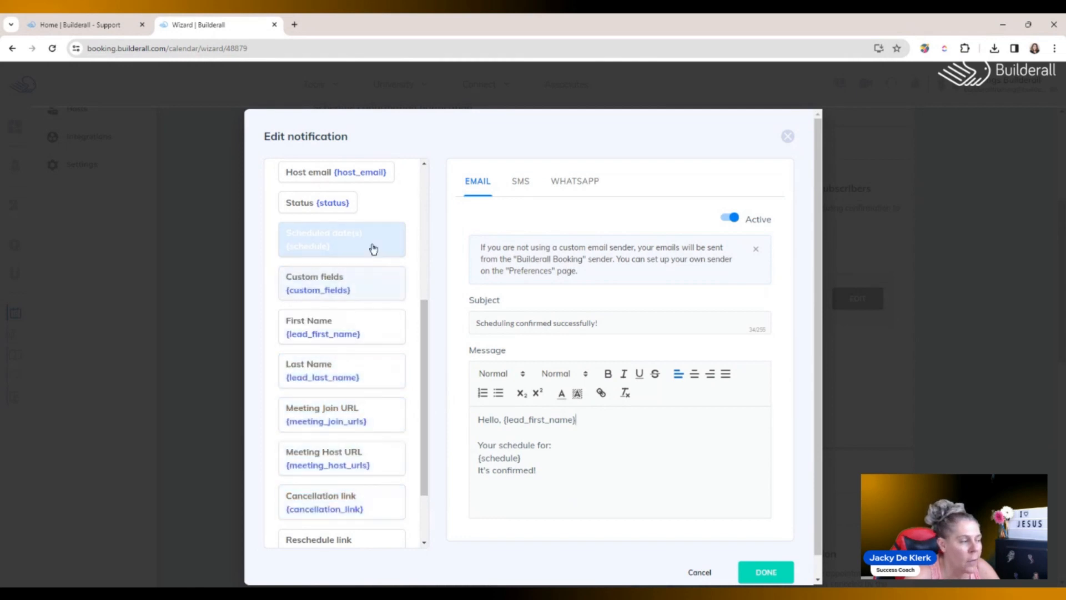
drag(425, 320, 409, 213)
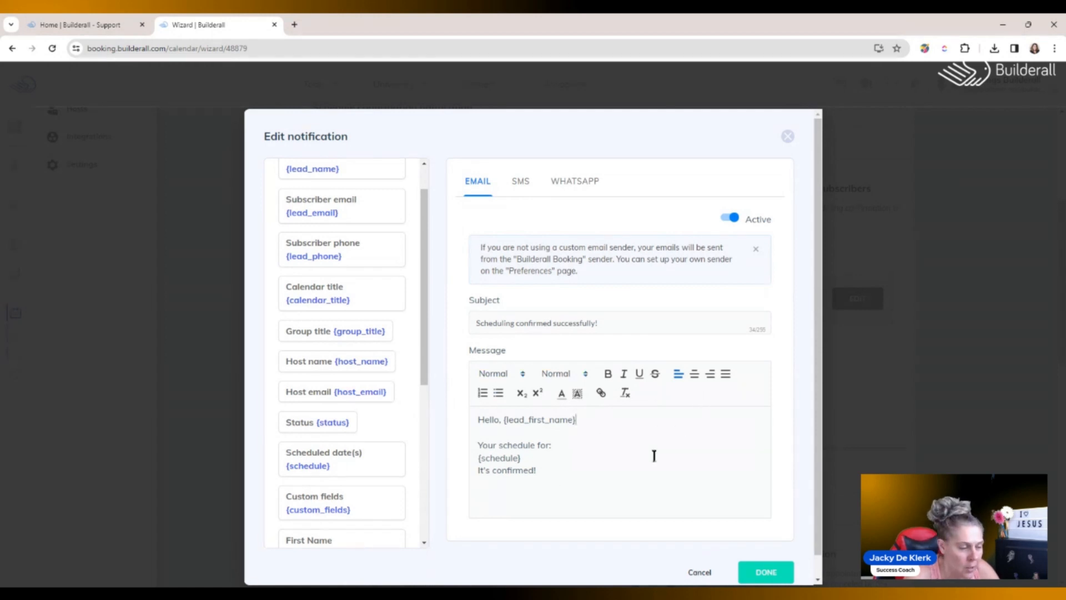
scroll(654, 456, down, 1)
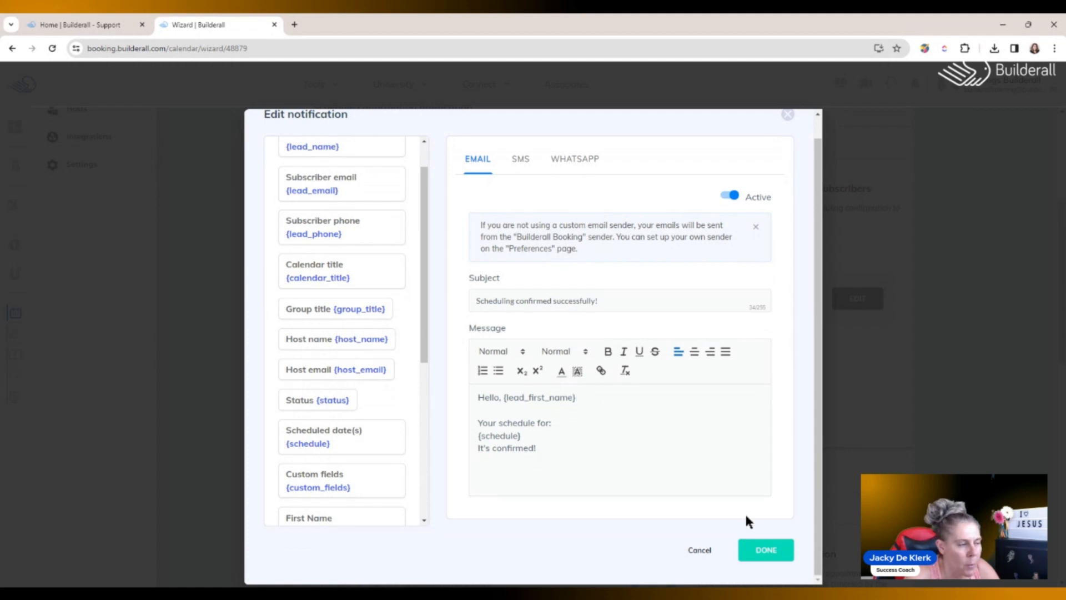
click(758, 552)
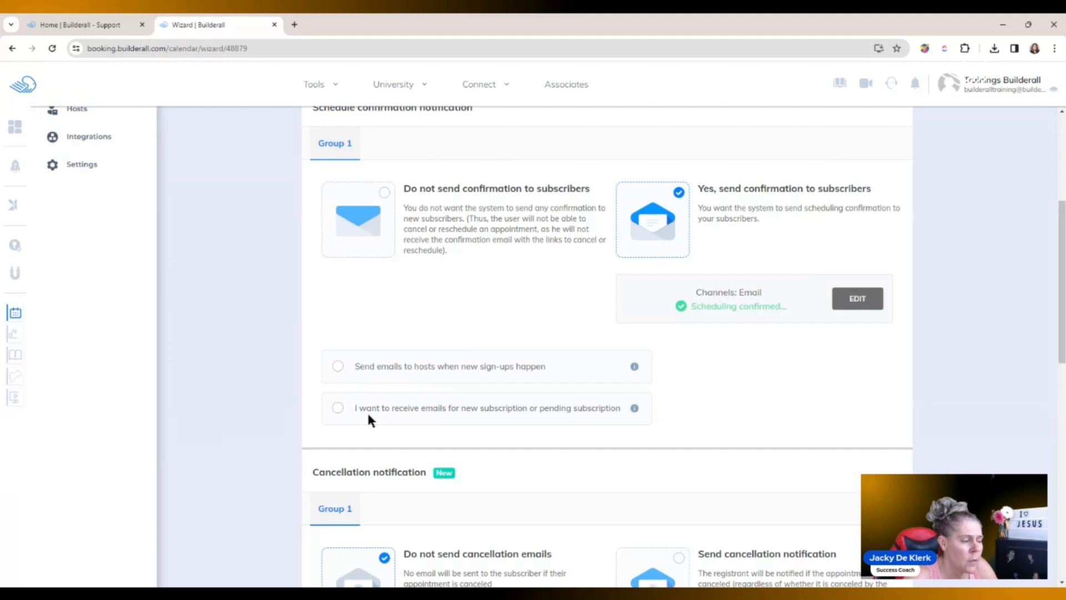
- Try enabling emails to hosts when new sign-ups happen
click(337, 365)
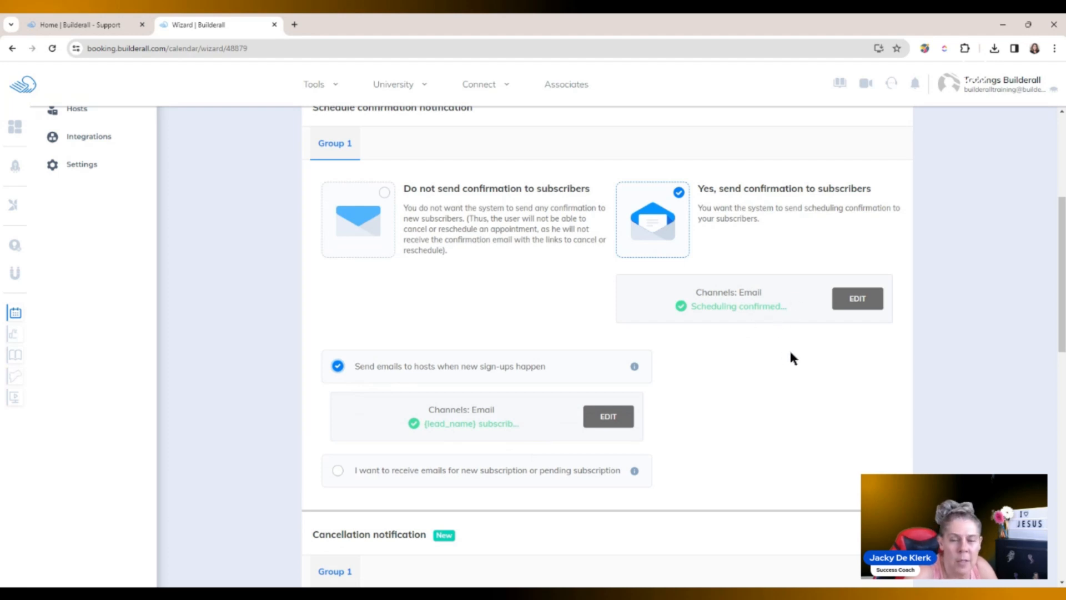
click(338, 366)
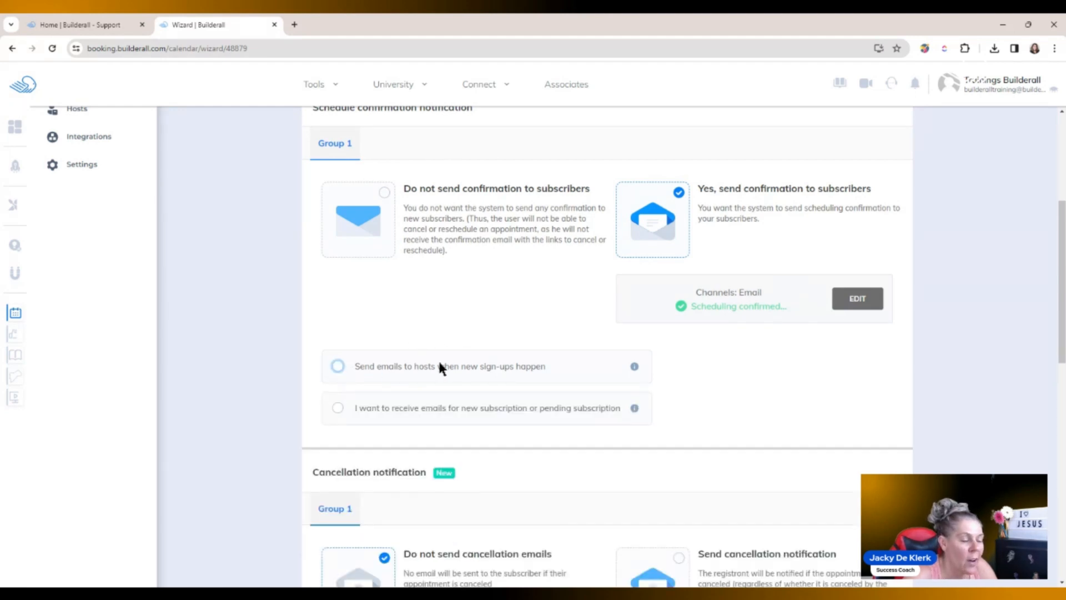
- Try sending a cancellation notification to subscribers, and return to the option without cancellation emails
scroll(1060, 322, down, 2)
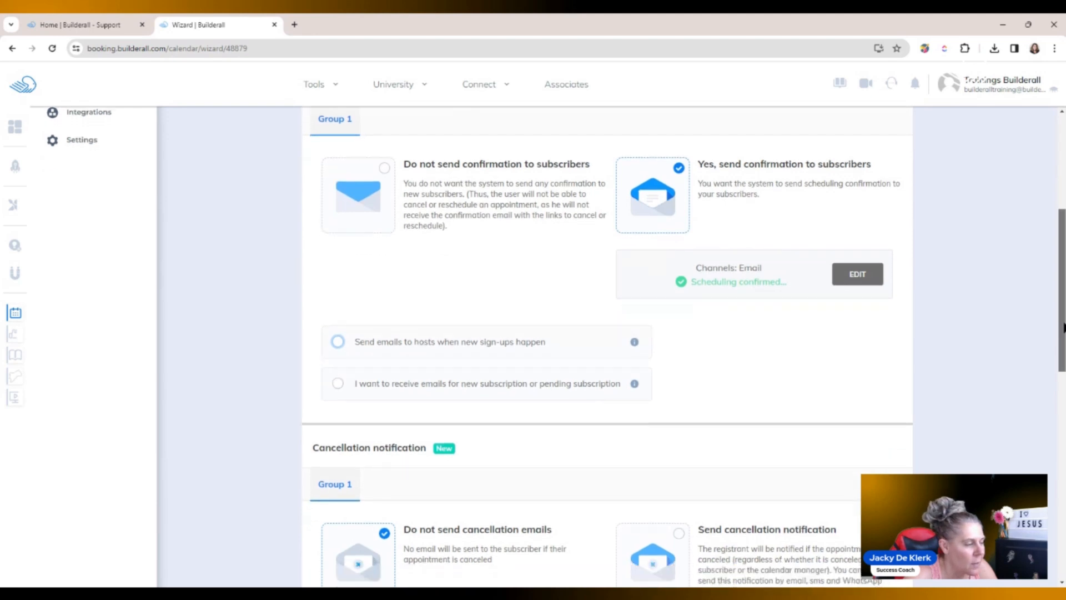
drag(1063, 362, 1064, 431)
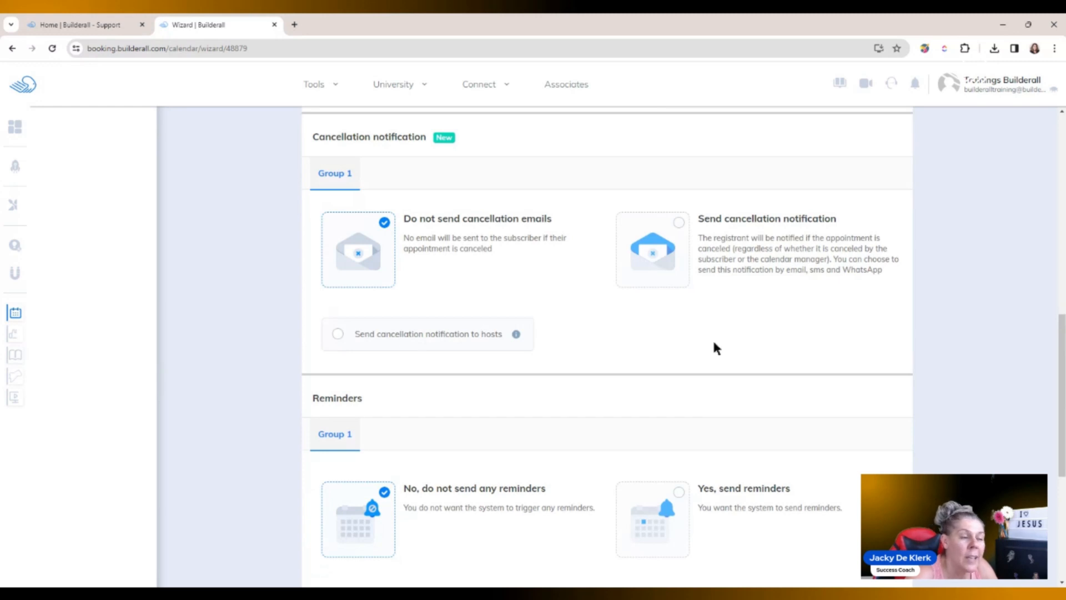
click(680, 224)
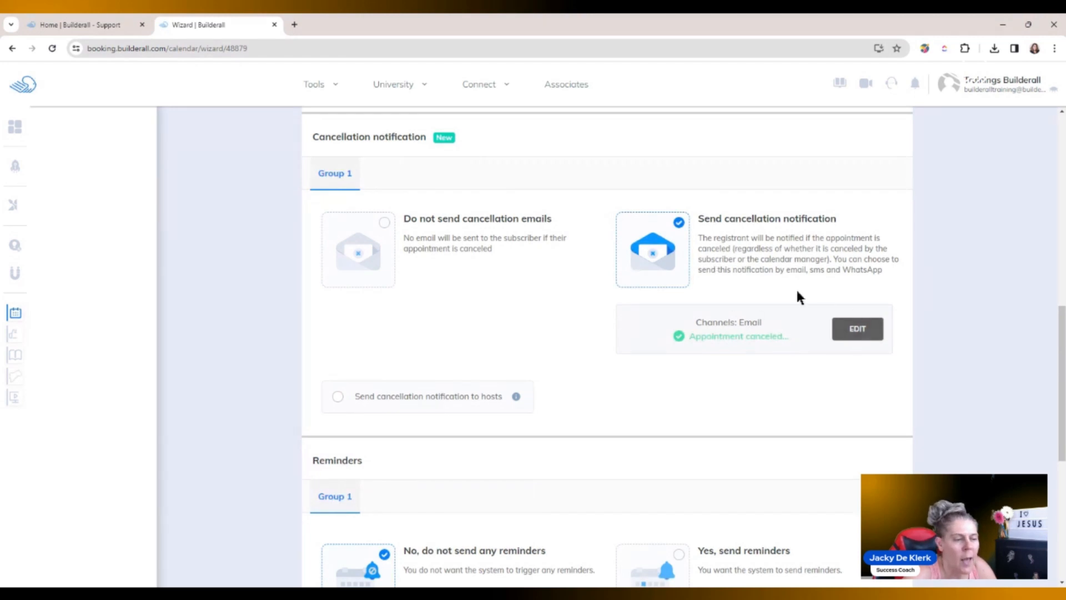
drag(1058, 375, 1055, 289)
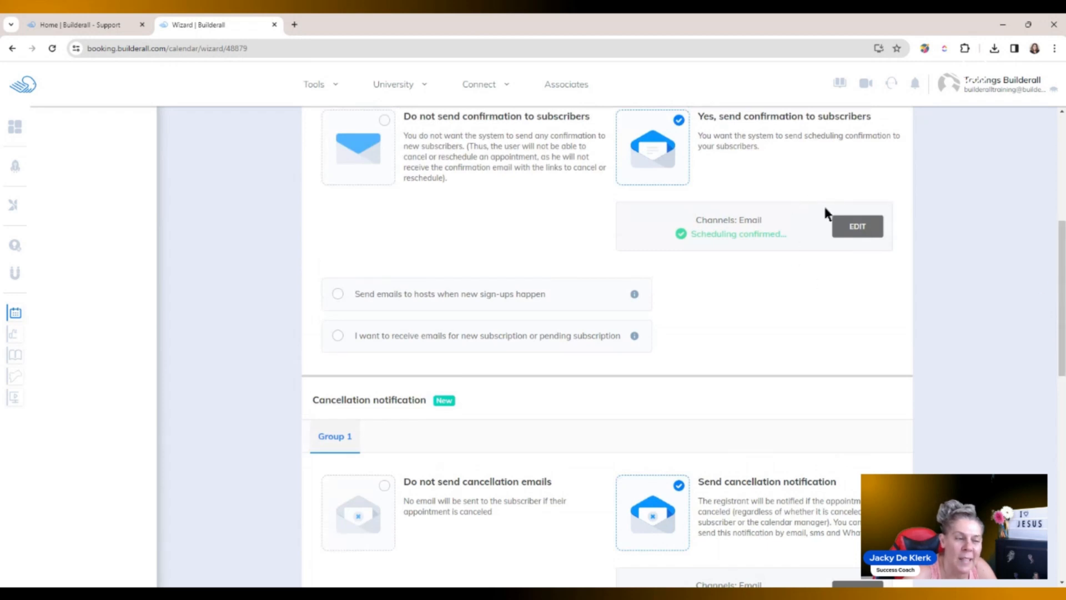
drag(1062, 311, 1057, 459)
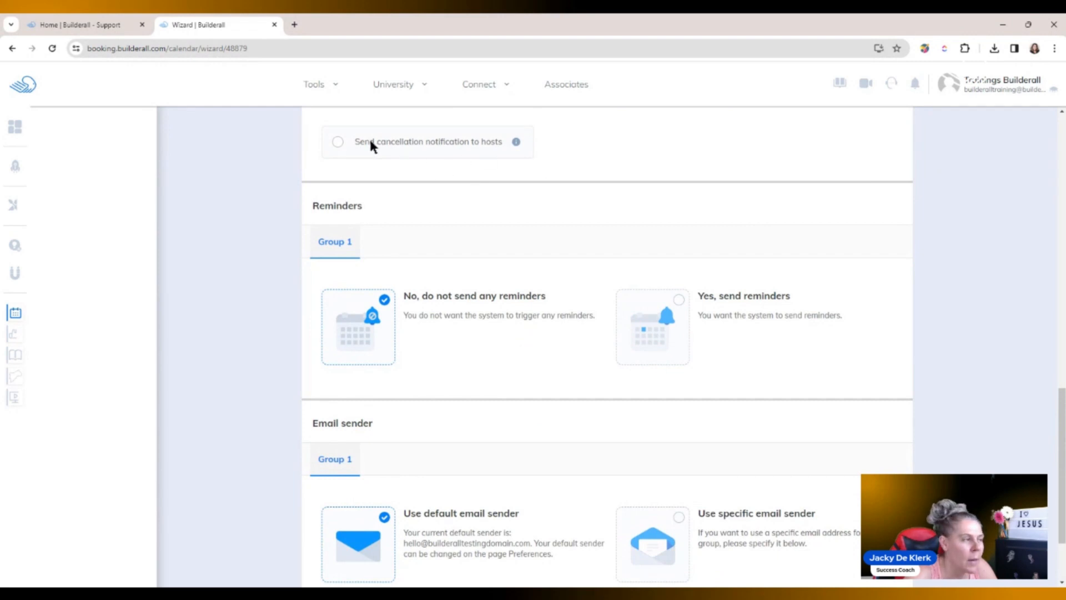
scroll(1059, 414, up, 5)
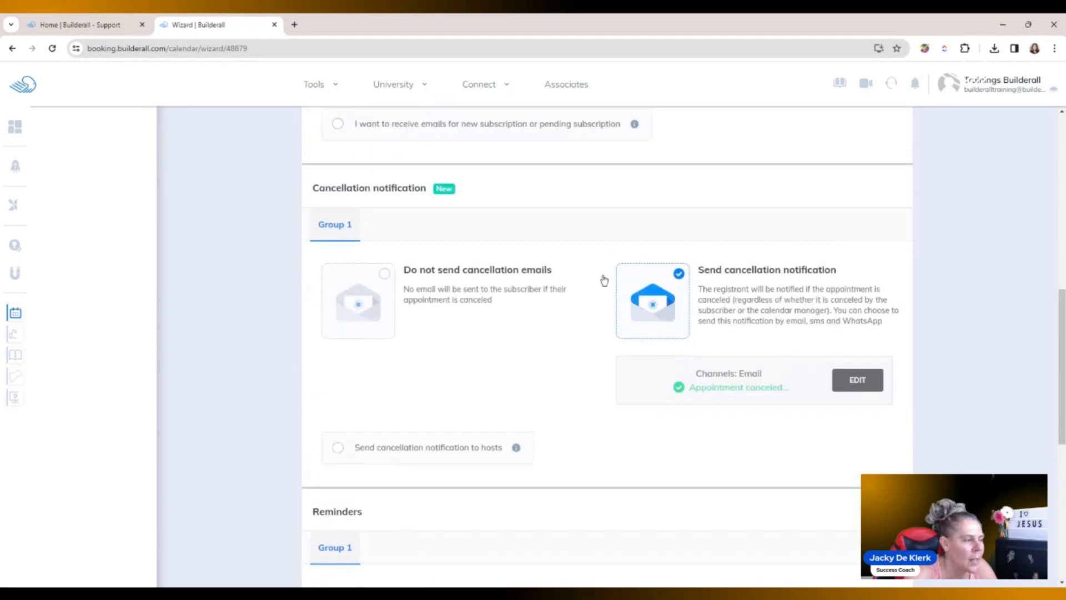
click(384, 276)
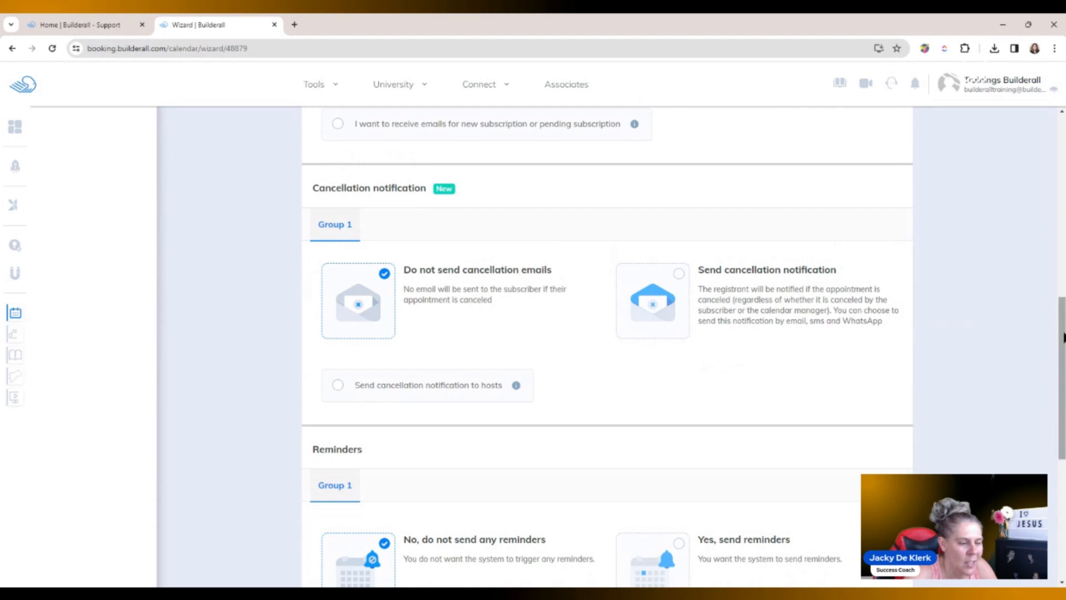
- Enable reminders and add an email reminder to subscribers, sent 0 days, 1 hour and 0 minutes before the meeting
drag(1062, 336, 1058, 460)
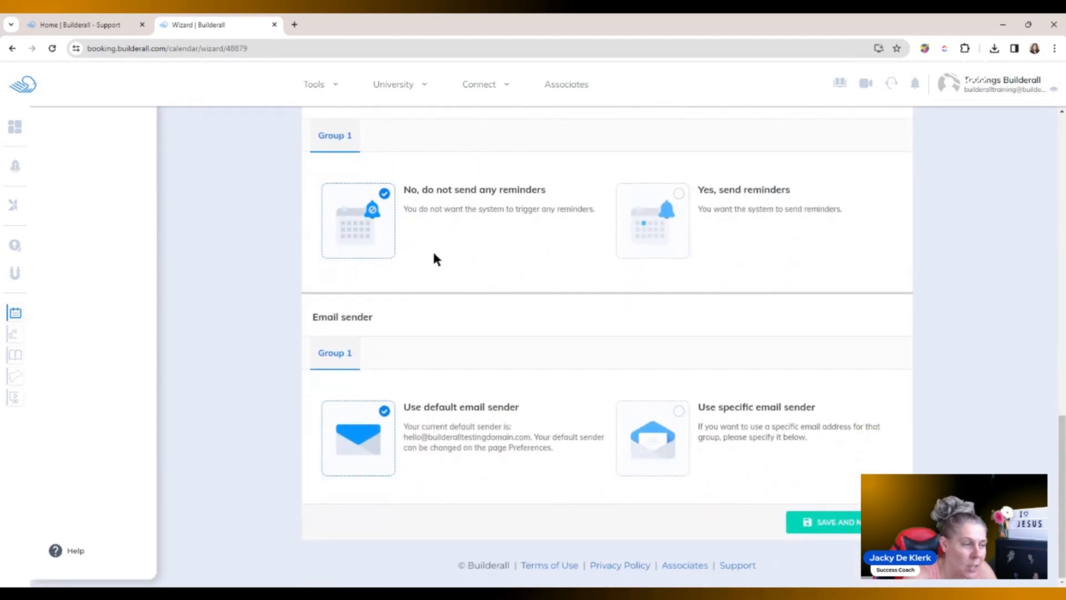
click(681, 196)
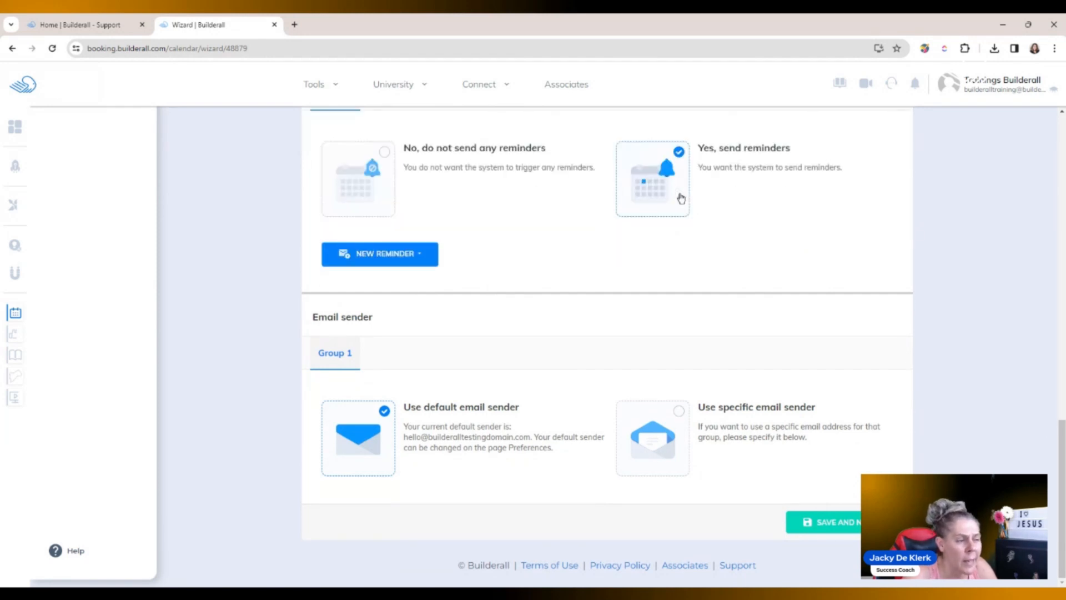
click(412, 261)
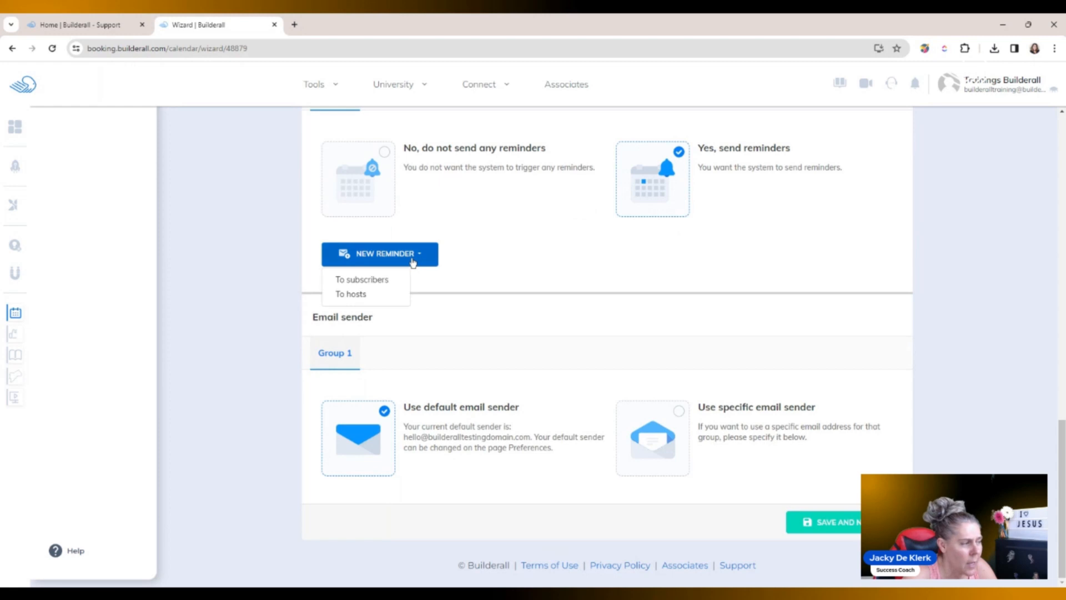
click(374, 280)
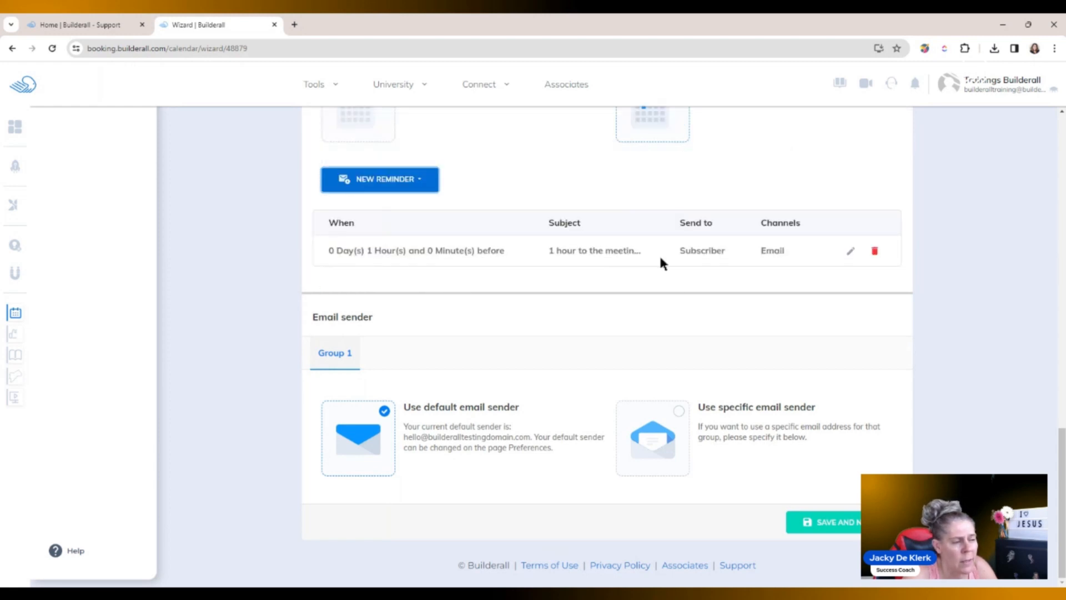
click(850, 253)
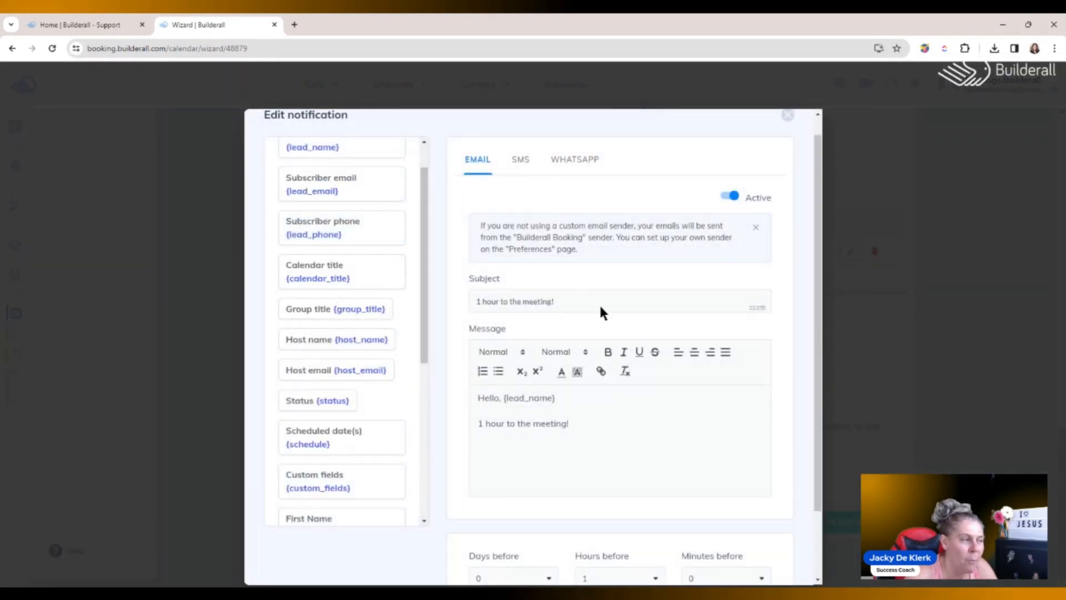
drag(818, 222, 821, 346)
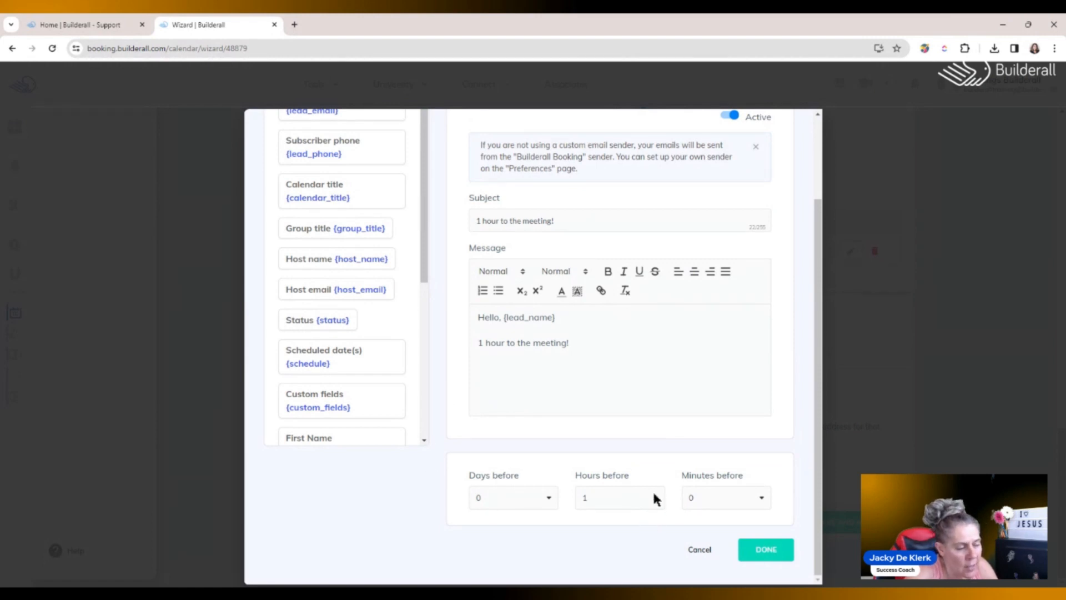
click(767, 552)
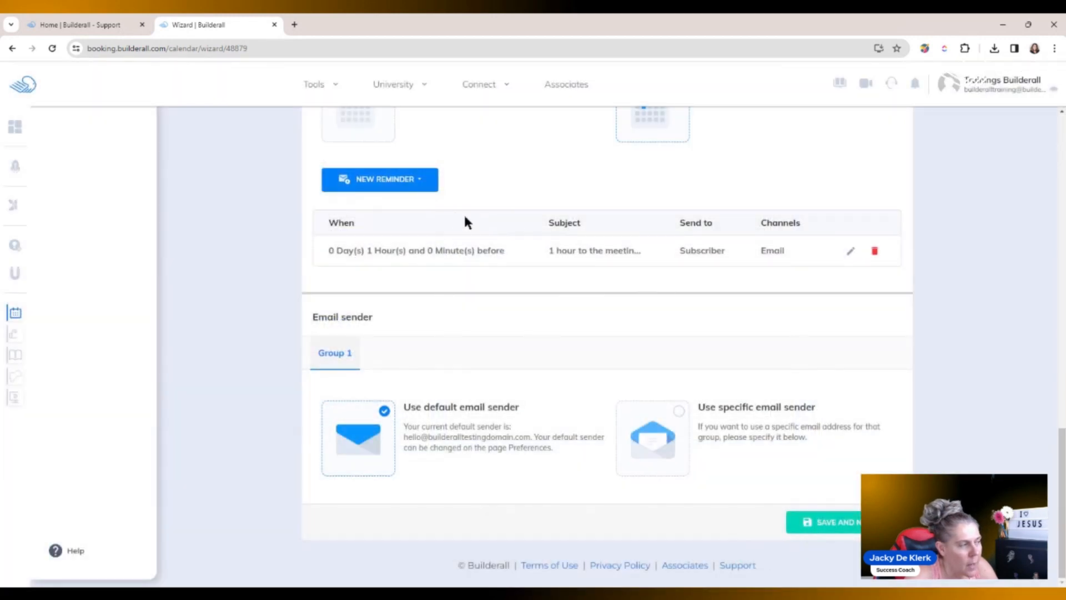
- Add a second subscriber reminder and set its timing to 1 day, 0 hours and 0 minutes before
click(387, 183)
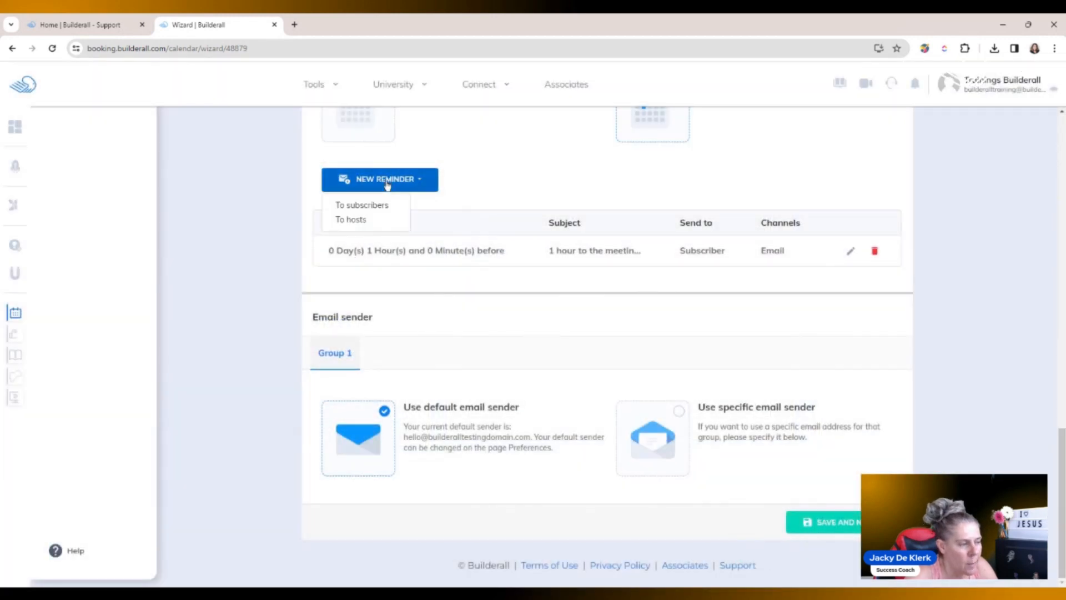
click(362, 205)
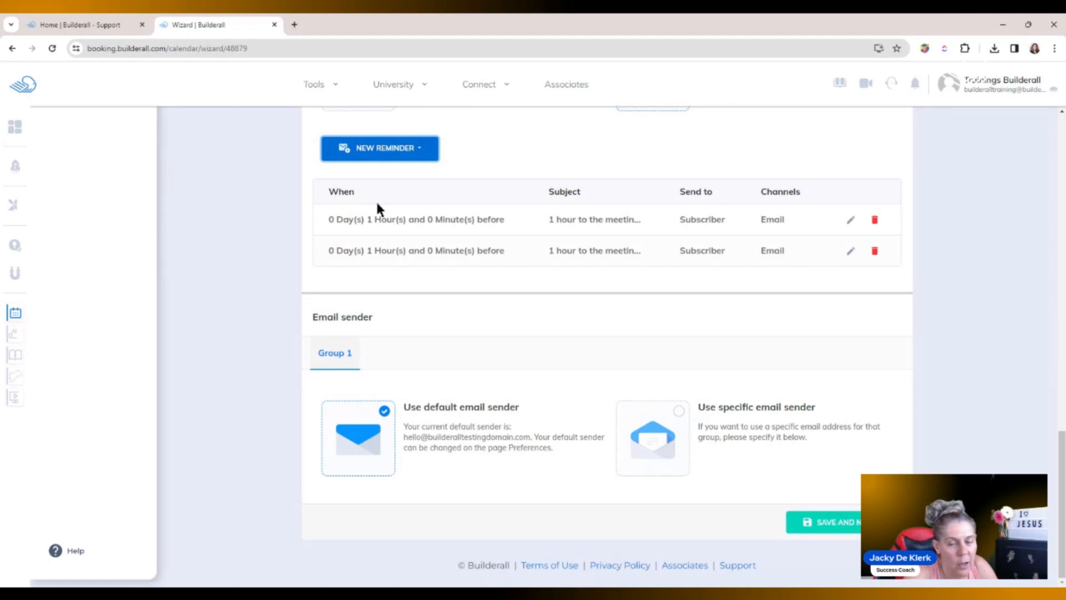
click(850, 221)
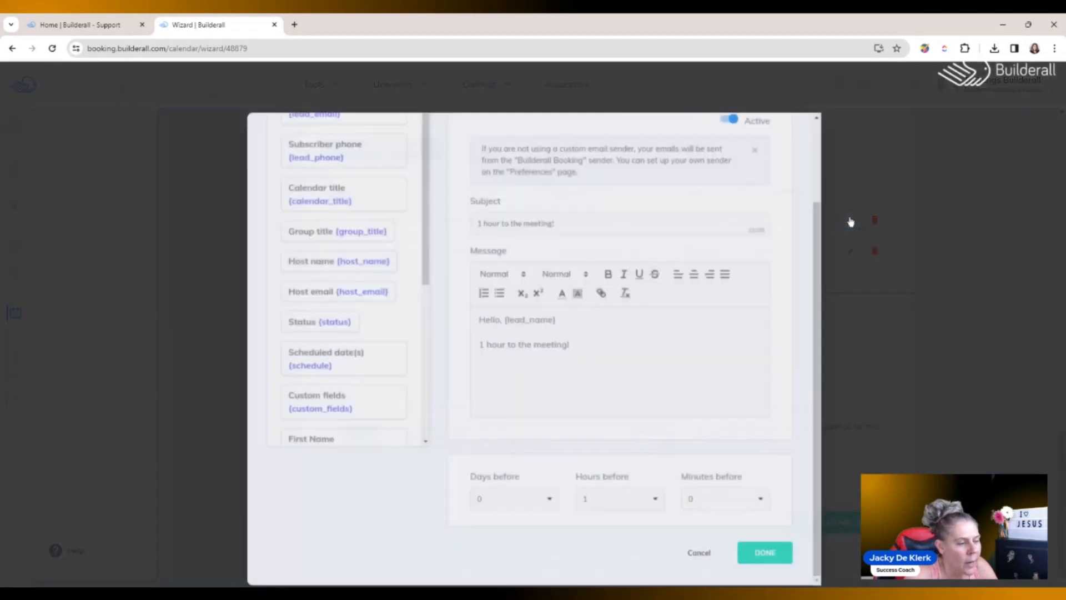
click(649, 496)
click(613, 283)
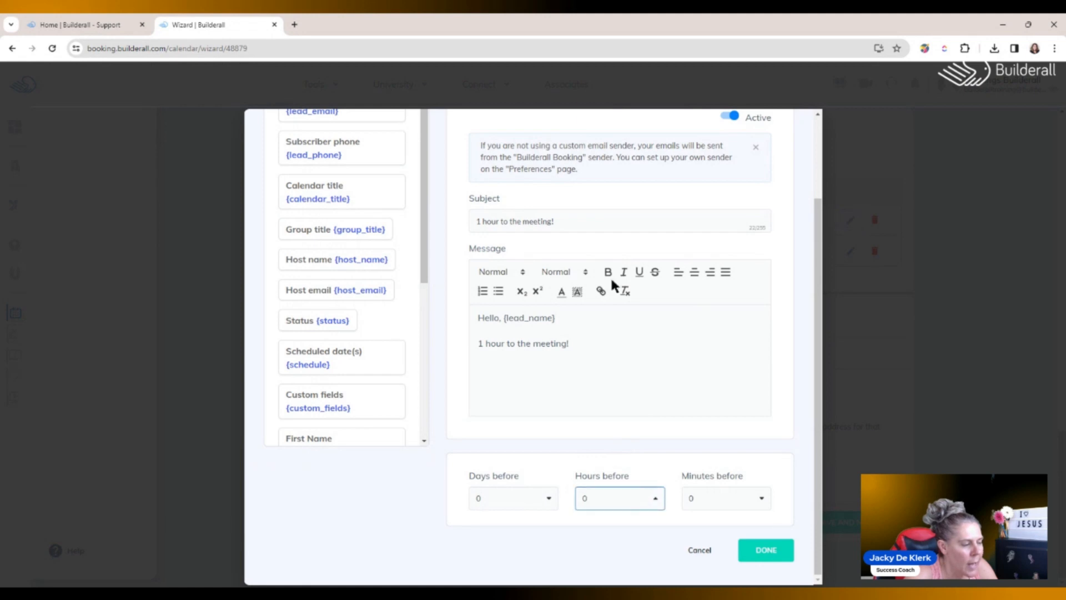
click(530, 502)
click(499, 410)
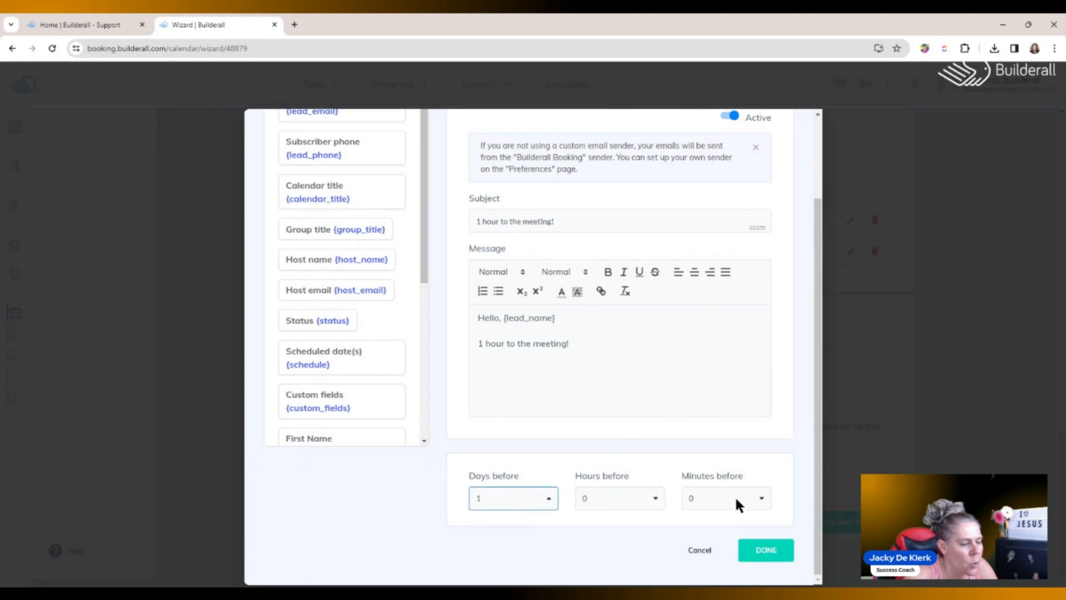
click(766, 549)
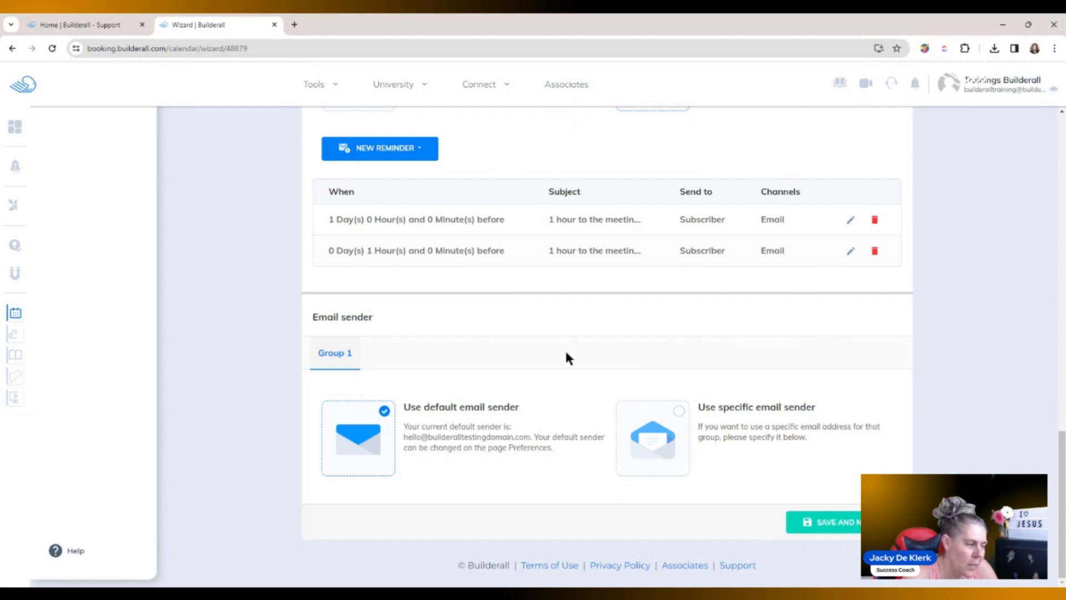
- Try using a specific email sender with the custom domain address, and return to the default email sender
drag(408, 438, 538, 438)
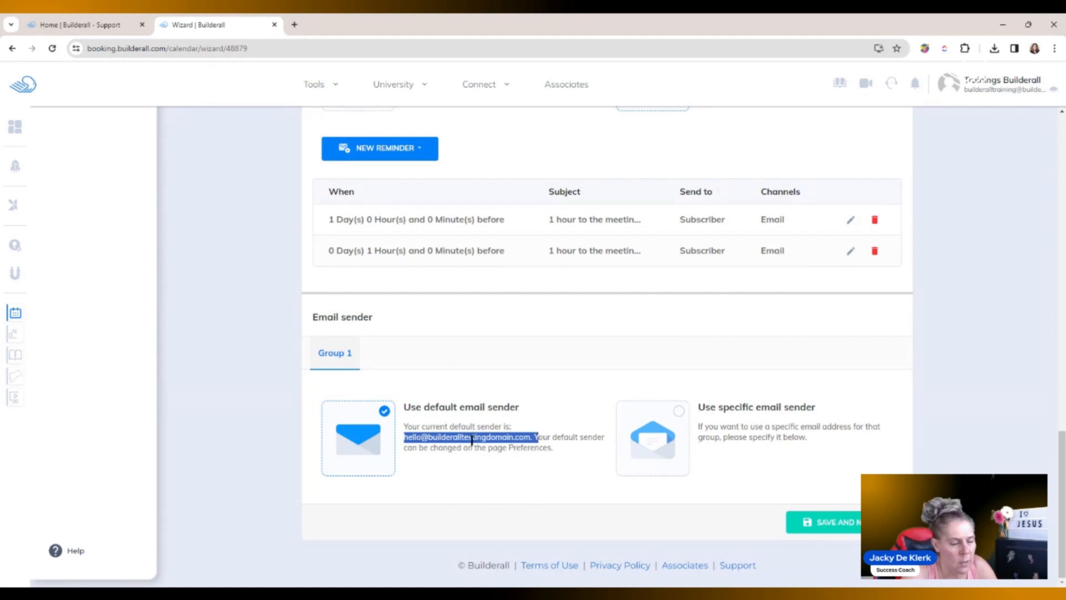
click(680, 413)
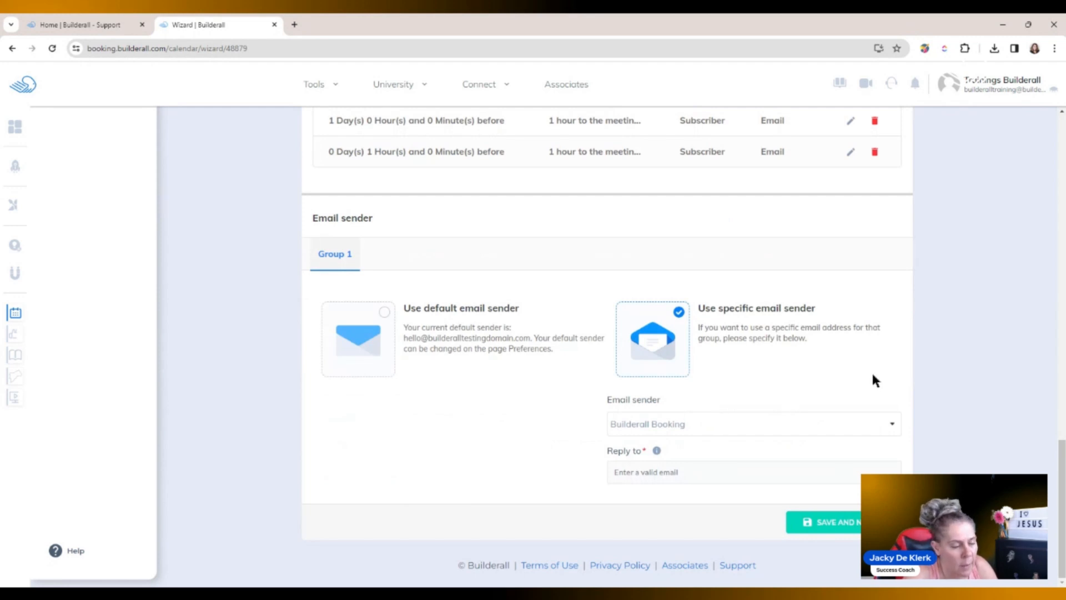
click(833, 422)
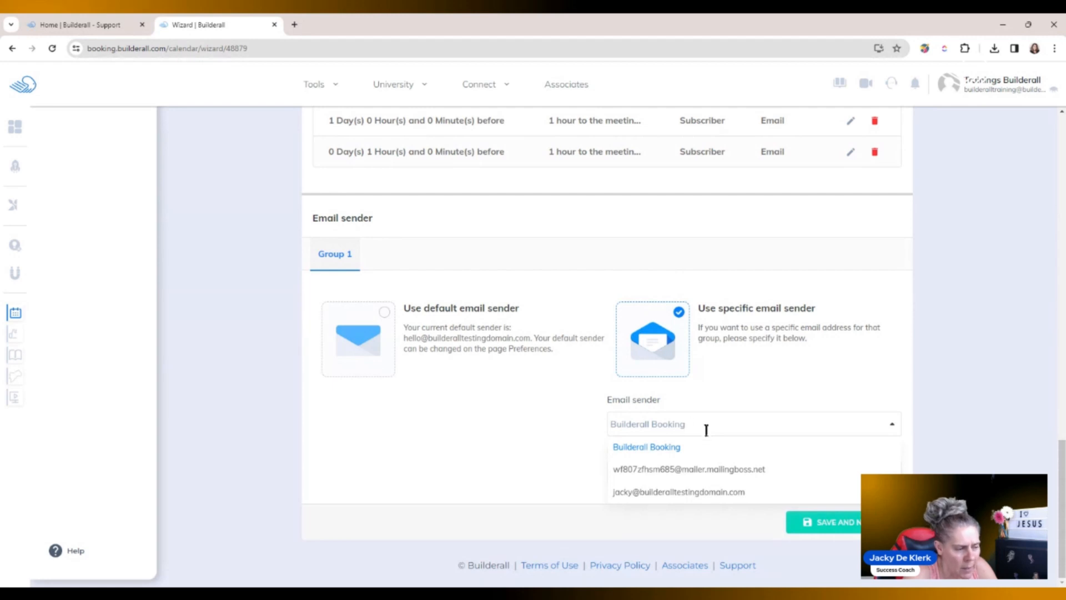
click(708, 496)
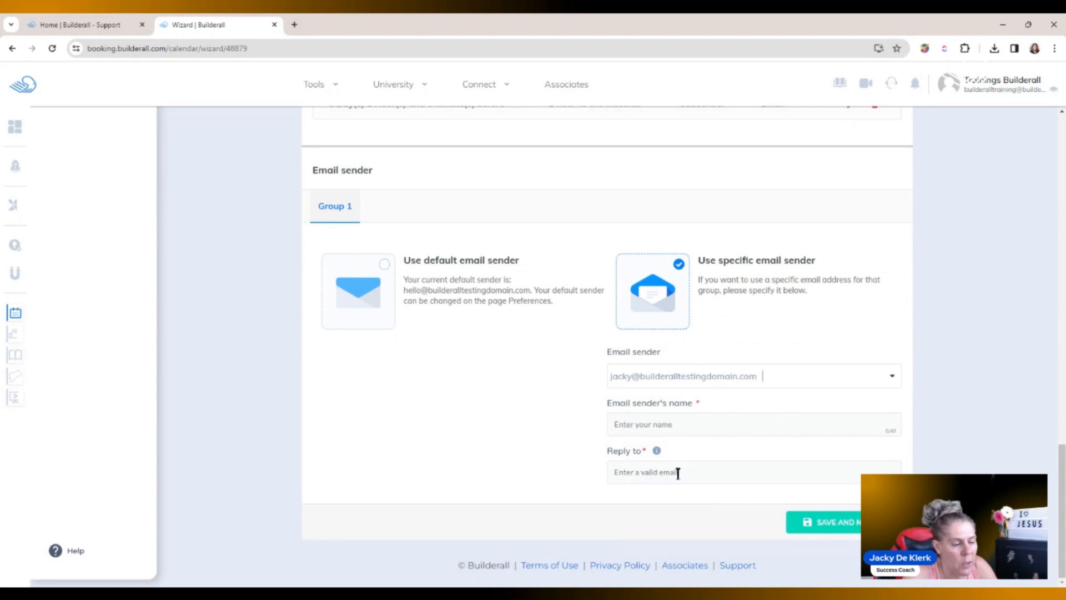
click(385, 264)
- Save the notification settings, and turn on Google Calendar sync for Group 1 with a new calendar entry
click(809, 525)
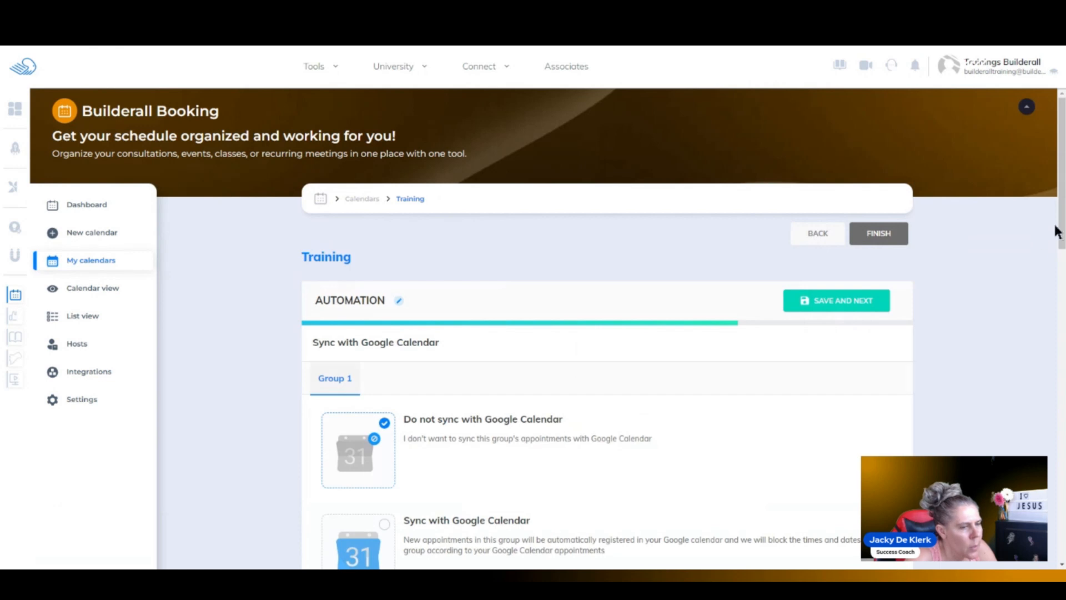
drag(1061, 231, 1063, 308)
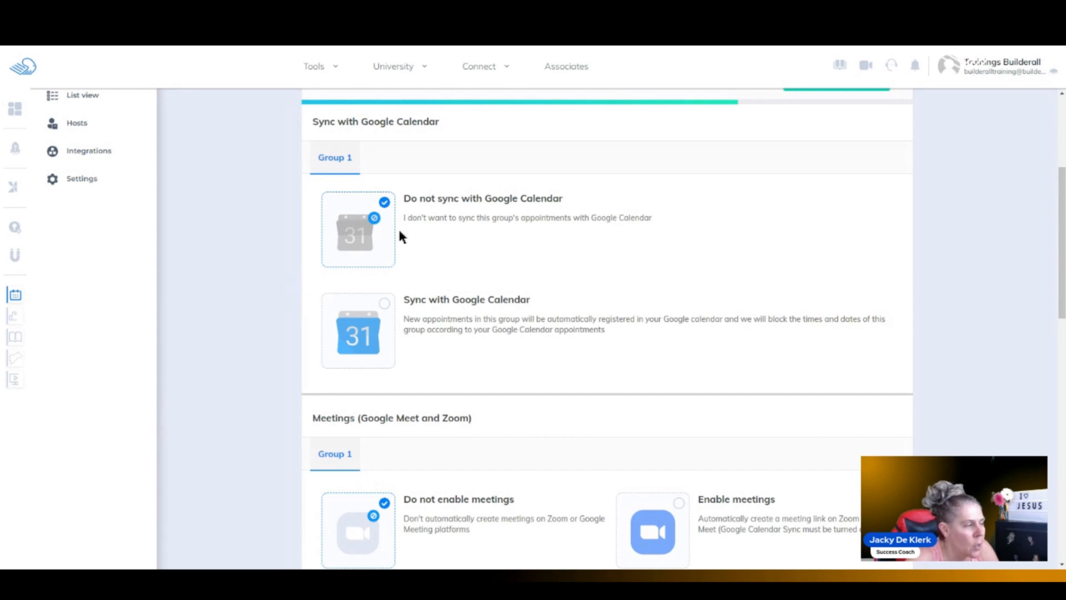
click(388, 306)
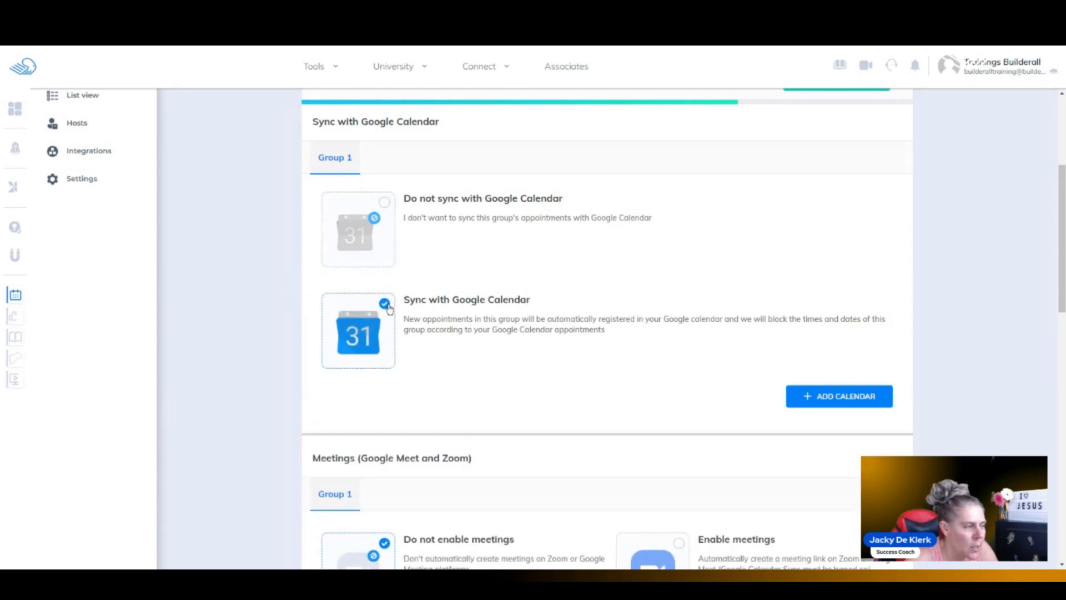
click(822, 397)
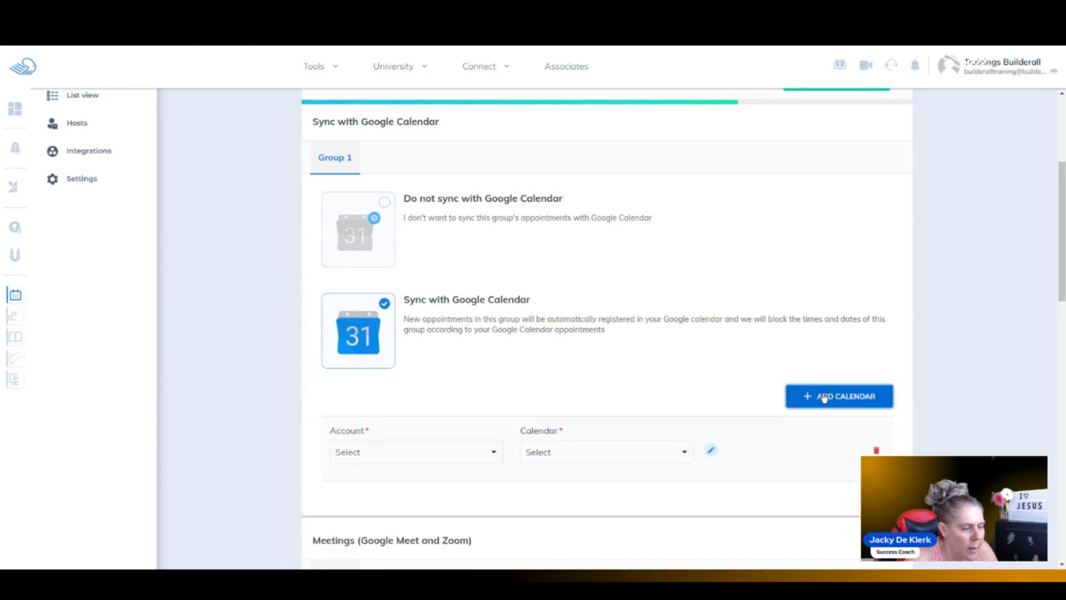
- Link the calendar entry to the connected Google account and the host's personal calendar with Read & Write (Two-Way) sync
scroll(705, 347, down, 1)
scroll(702, 347, down, 1)
click(478, 339)
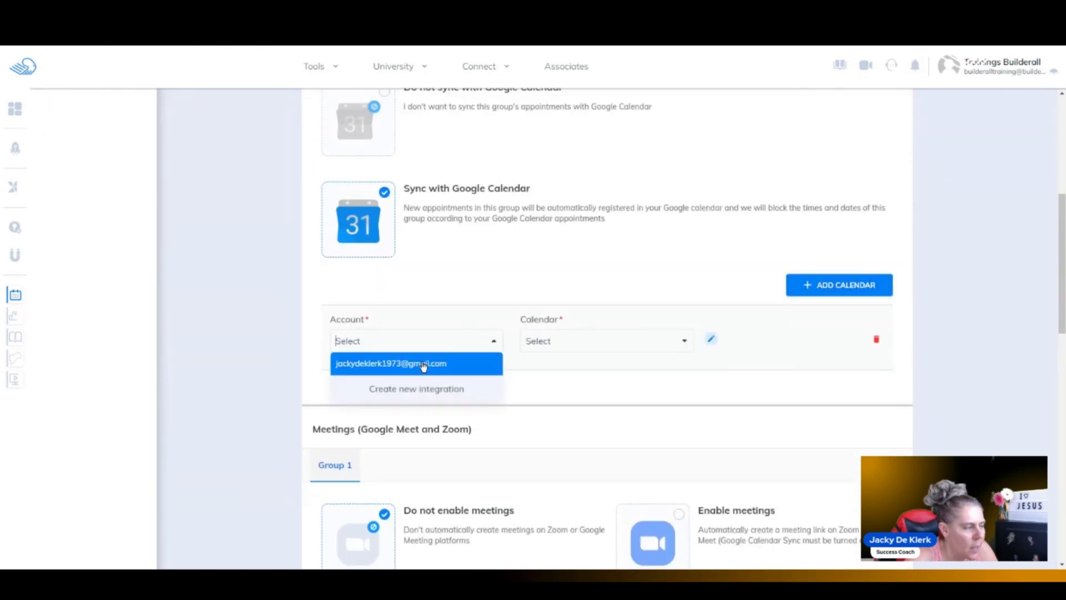
click(416, 365)
click(590, 339)
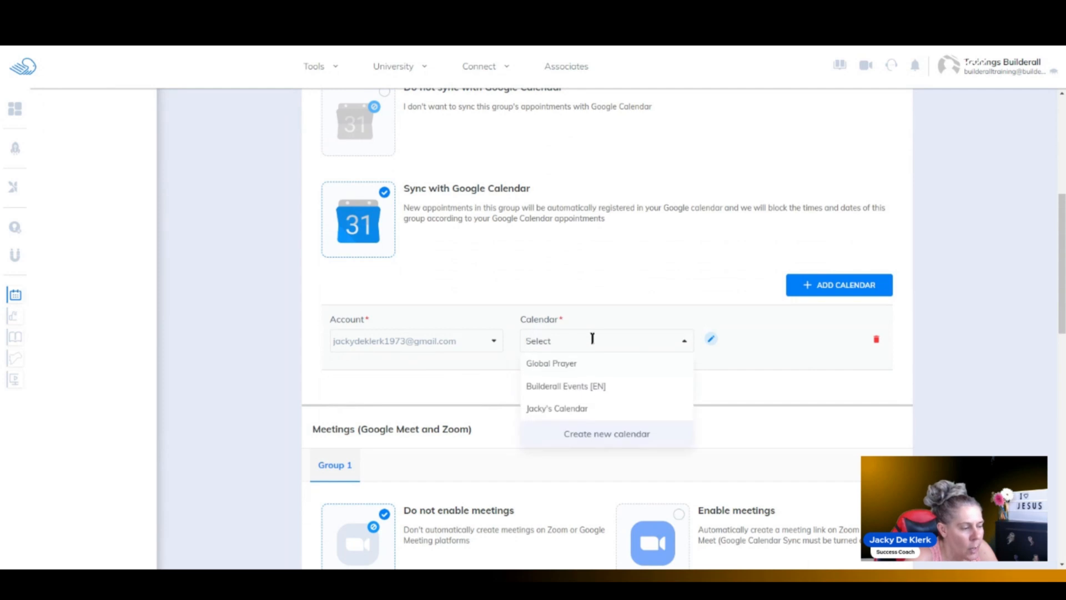
click(555, 409)
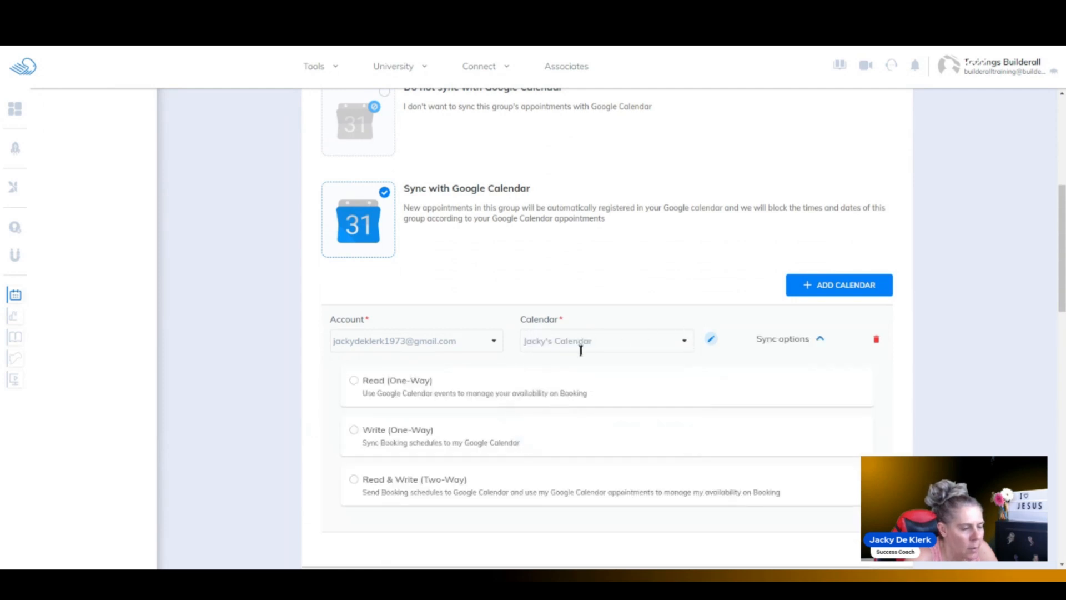
click(353, 479)
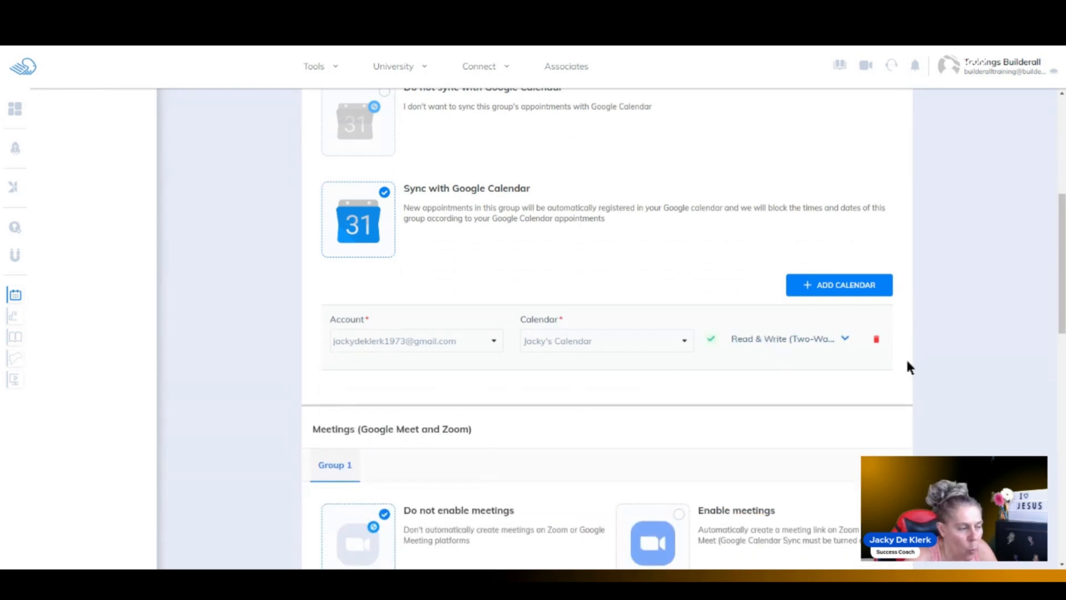
- Try enabling Zoom meetings with the connected account, and return to the option without meetings
scroll(955, 361, down, 3)
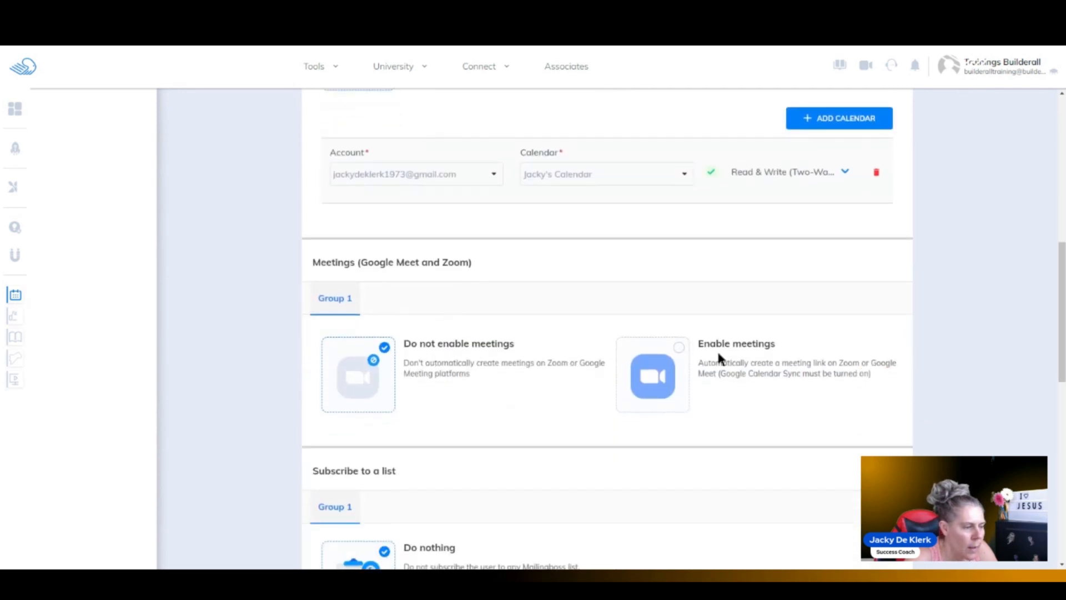
click(681, 353)
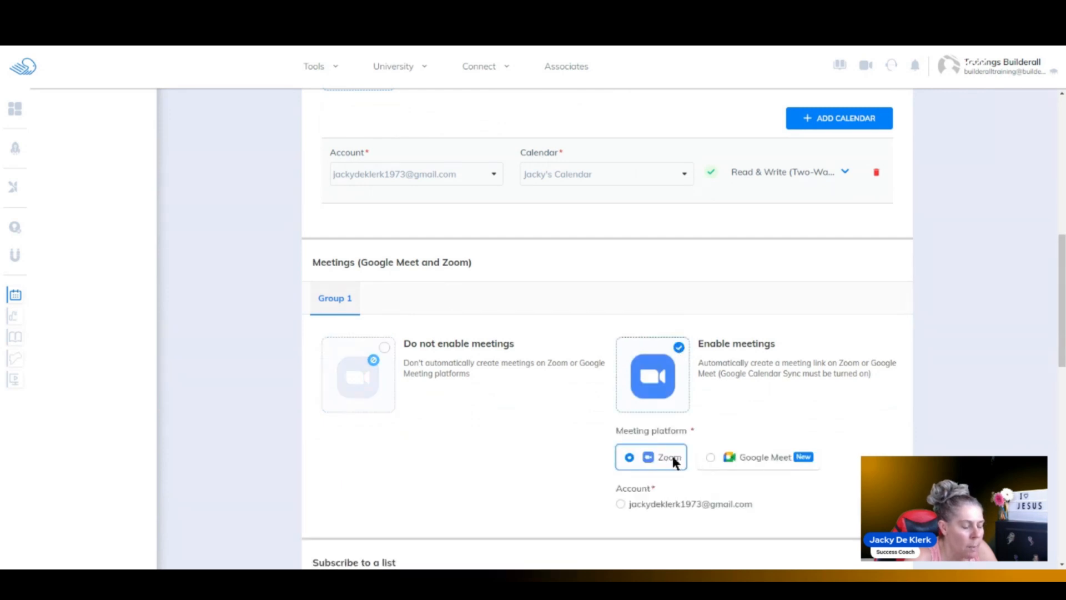
click(621, 505)
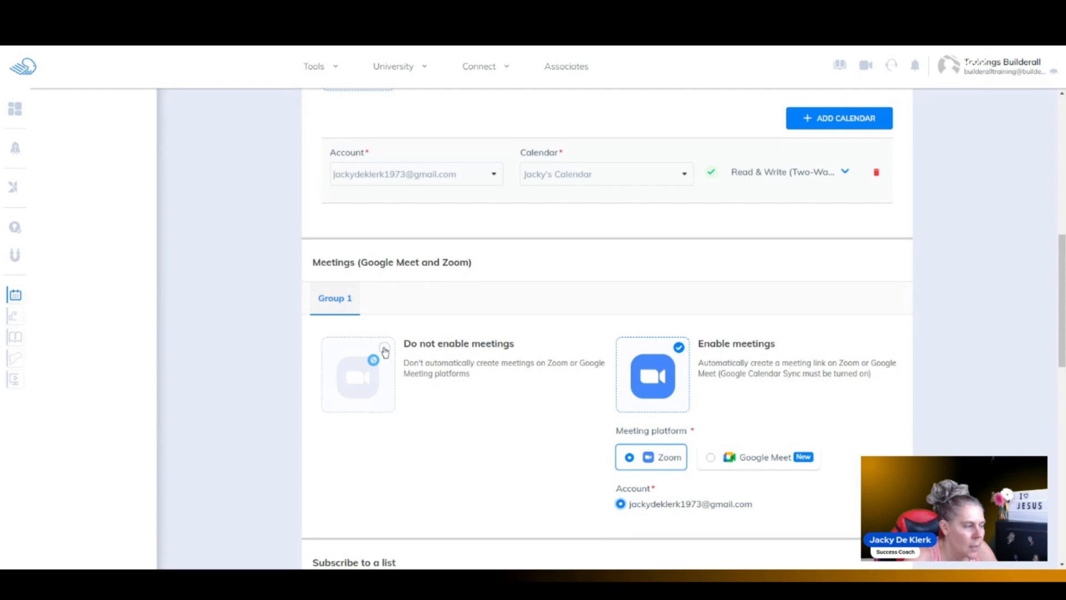
click(384, 348)
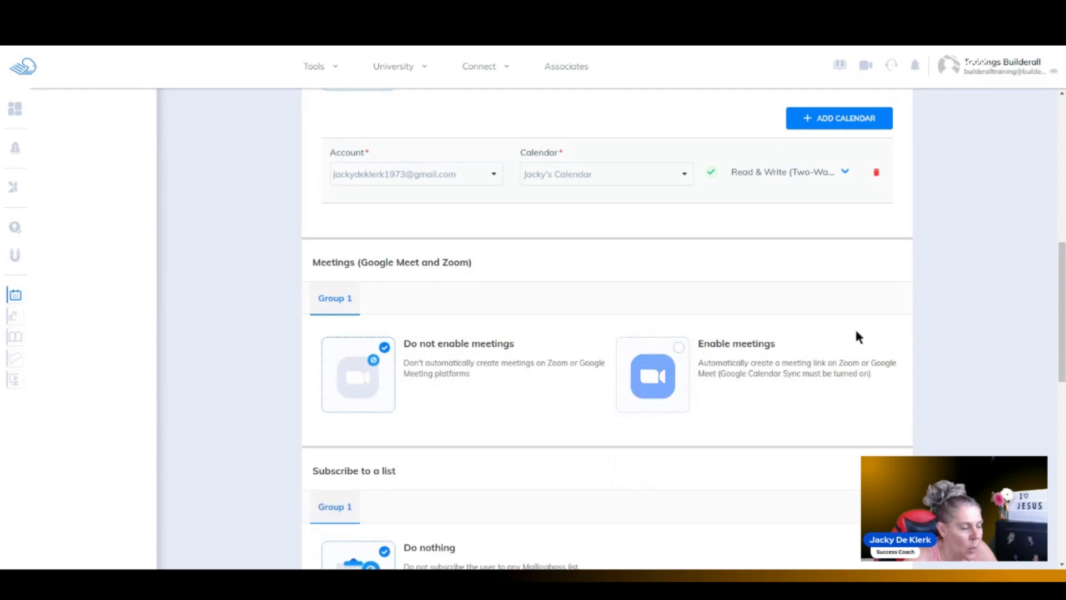
- Subscribe users to the Mailingboss list Default Form / Builderall Getting Started, and review the available tags
drag(1058, 323, 1061, 439)
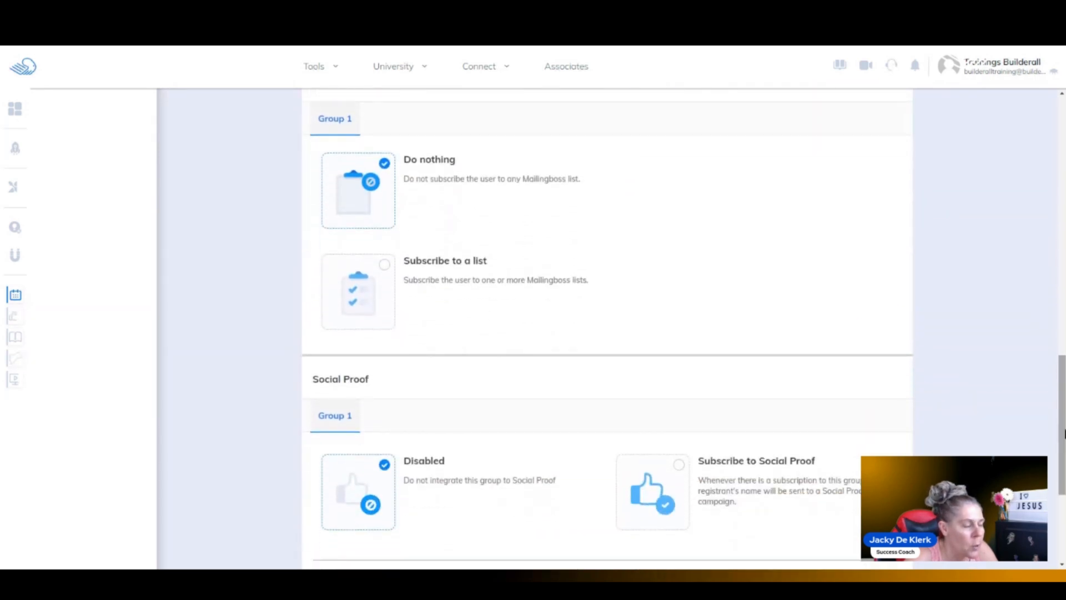
click(398, 261)
click(633, 363)
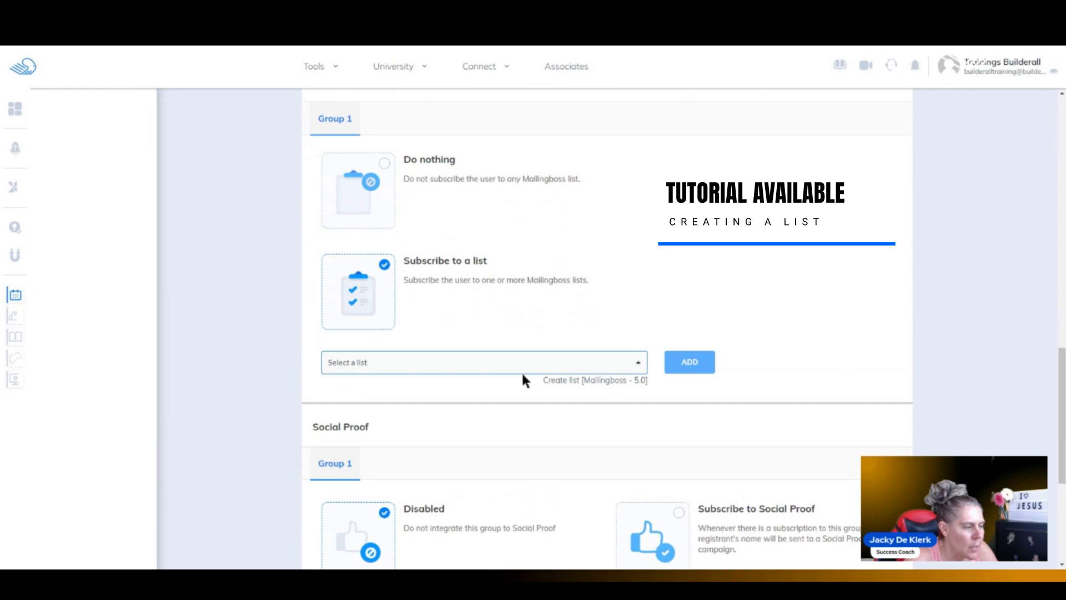
click(524, 376)
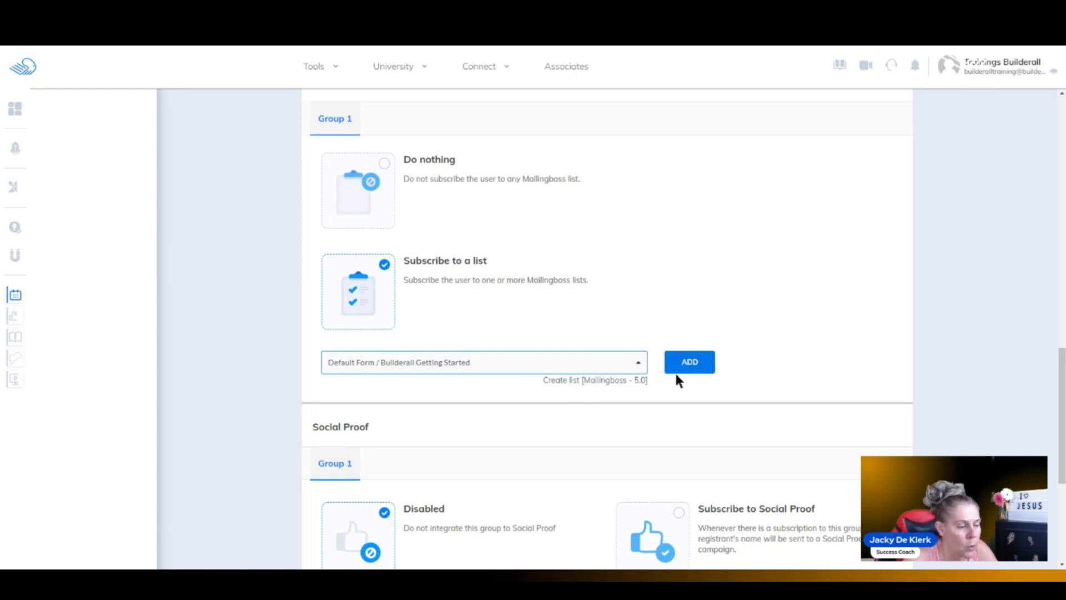
click(687, 365)
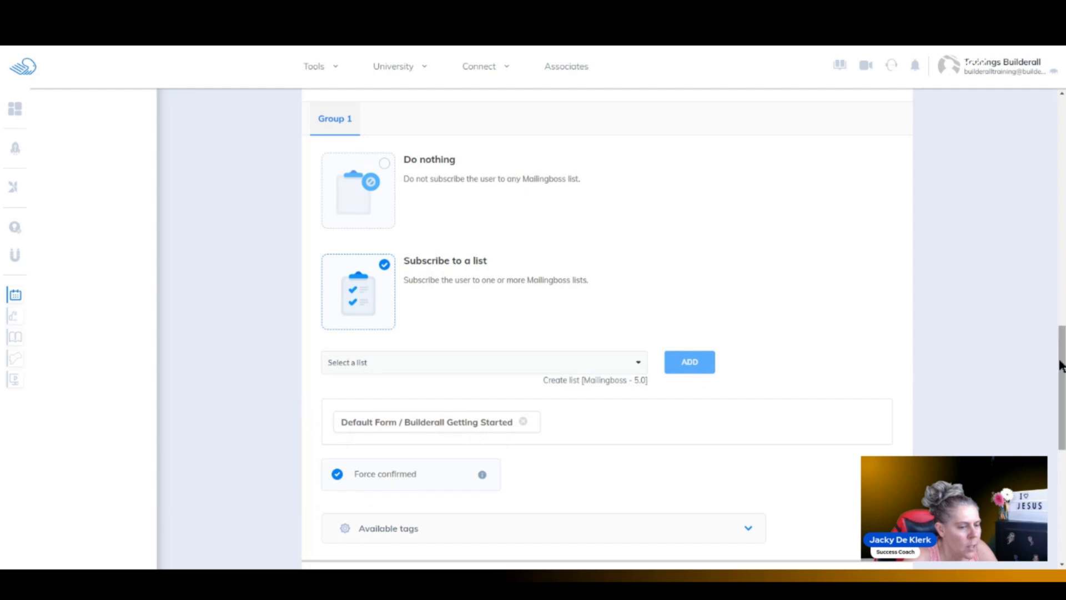
drag(1062, 365, 1062, 405)
click(747, 373)
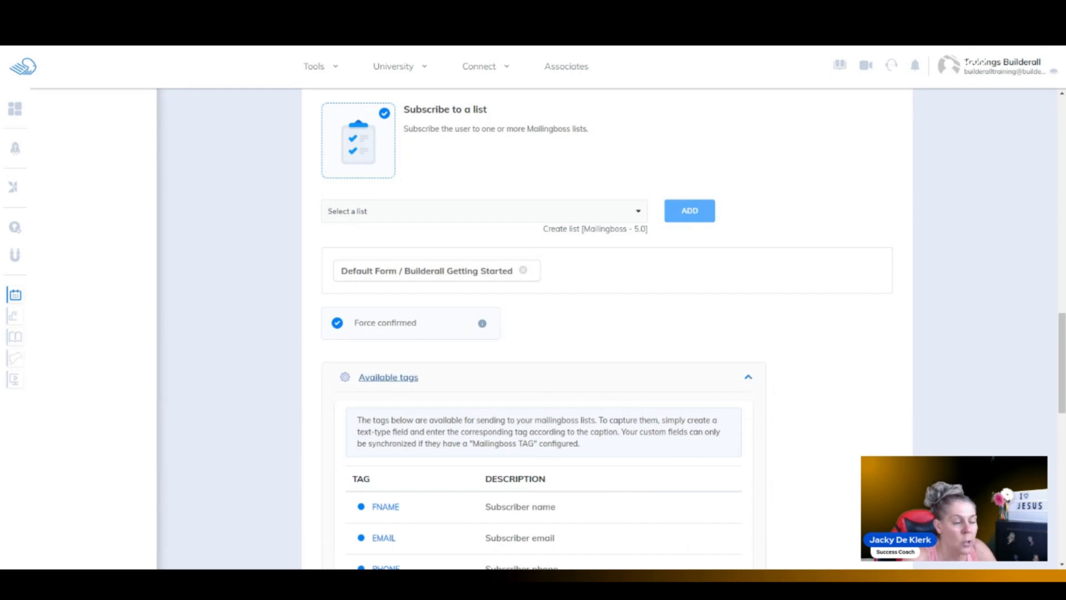
click(748, 377)
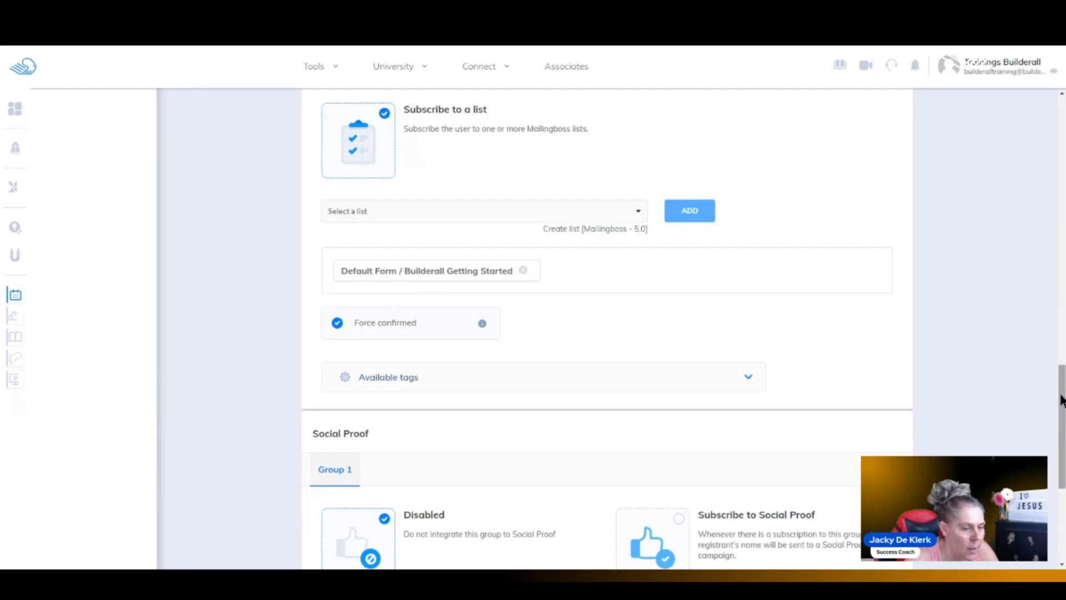
- Try subscribing Group 1 to Social Proof, set it back to Disabled, and save the automation settings
drag(1061, 398, 1061, 475)
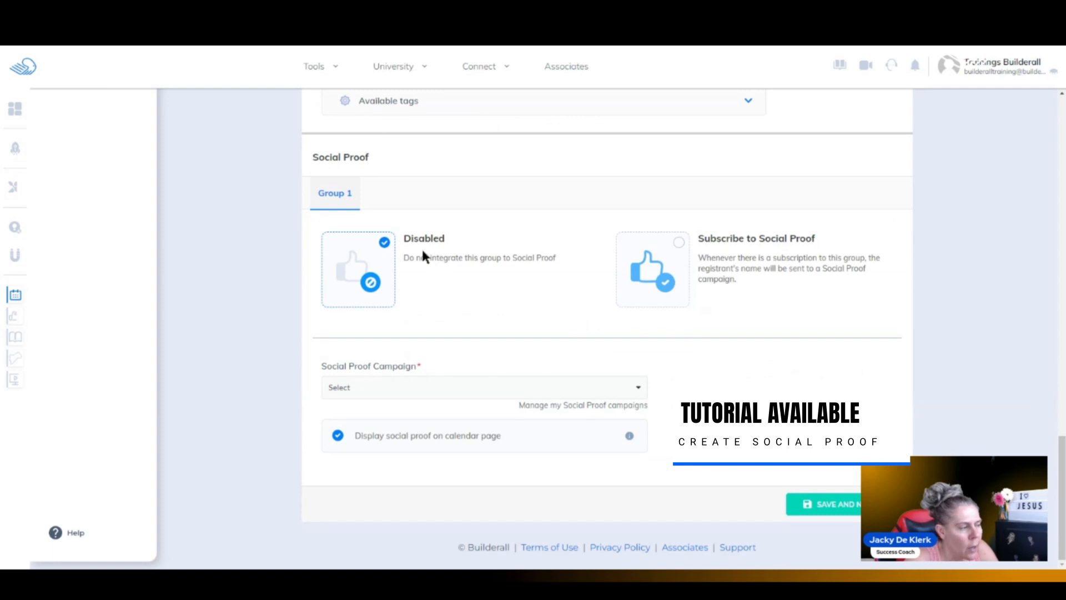
click(678, 245)
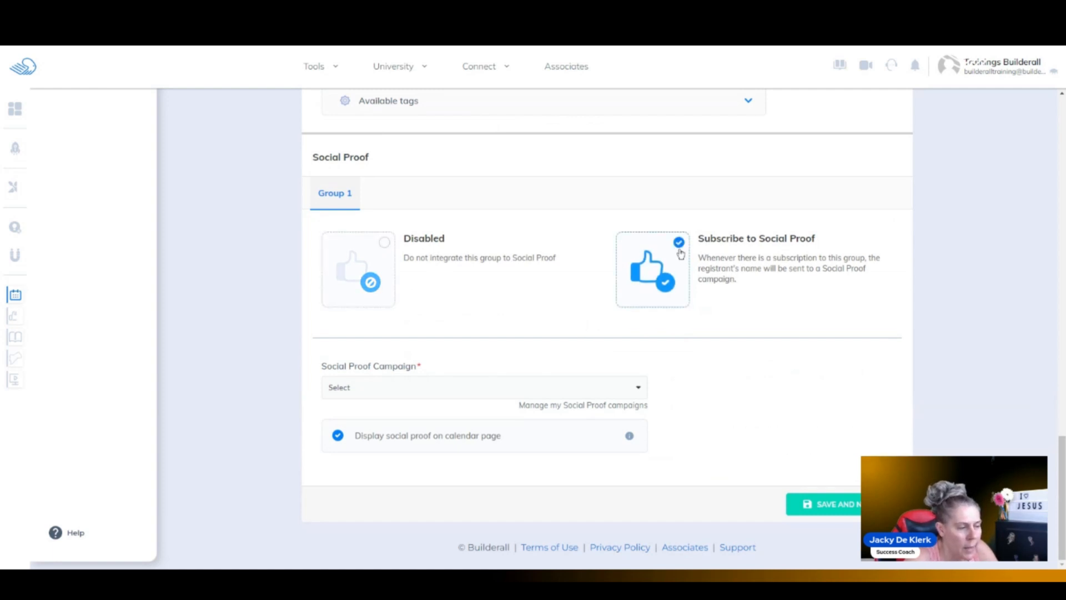
click(635, 390)
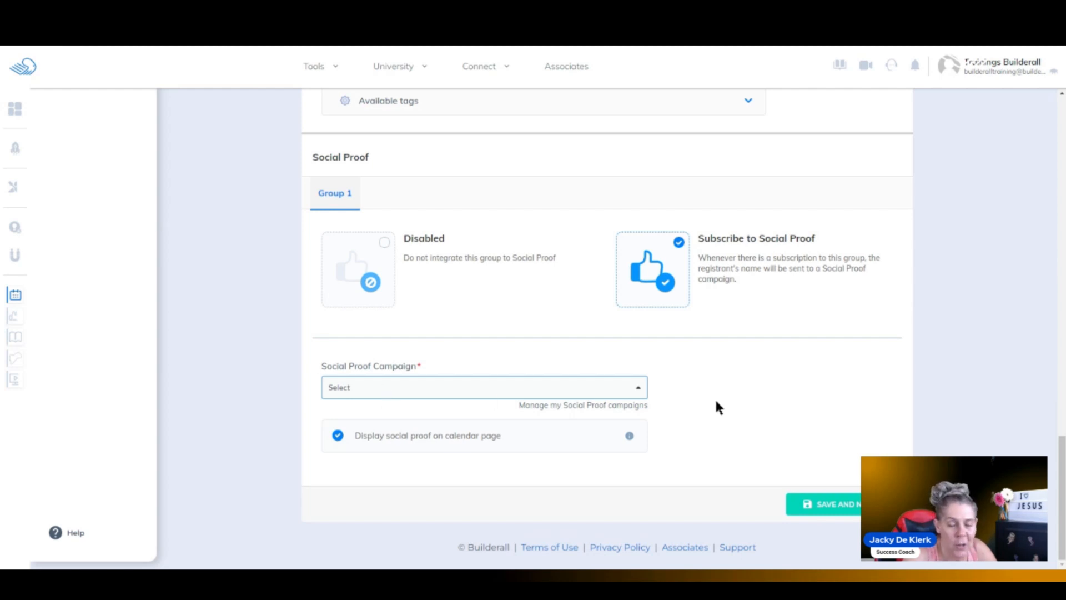
click(385, 242)
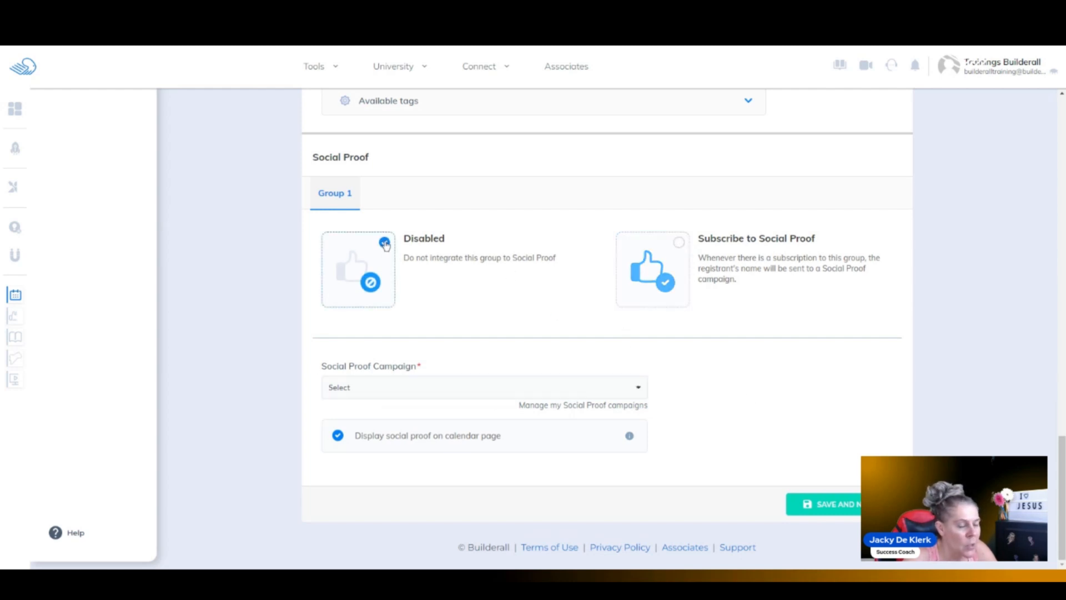
click(841, 505)
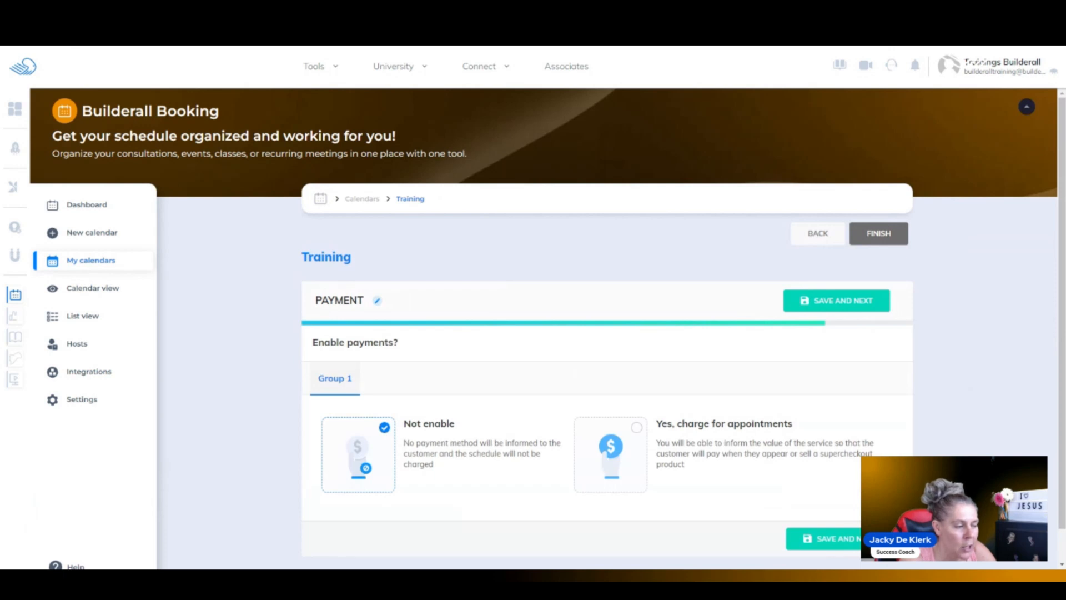
- Try charging for appointments with Payment when attending, and save the payment settings with Not enable selected
scroll(1053, 311, down, 2)
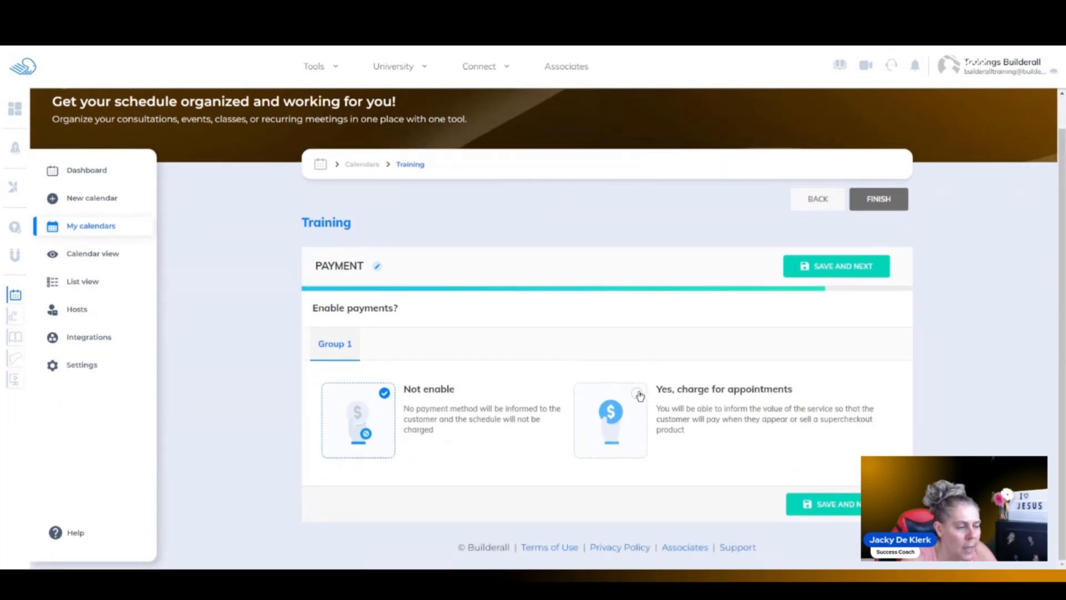
click(638, 394)
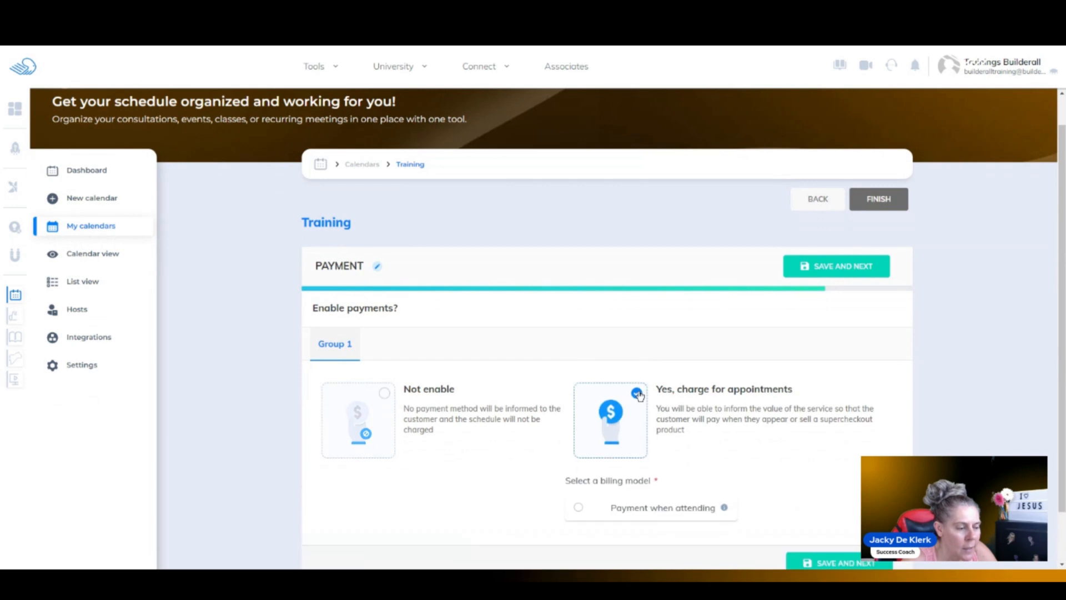
click(578, 507)
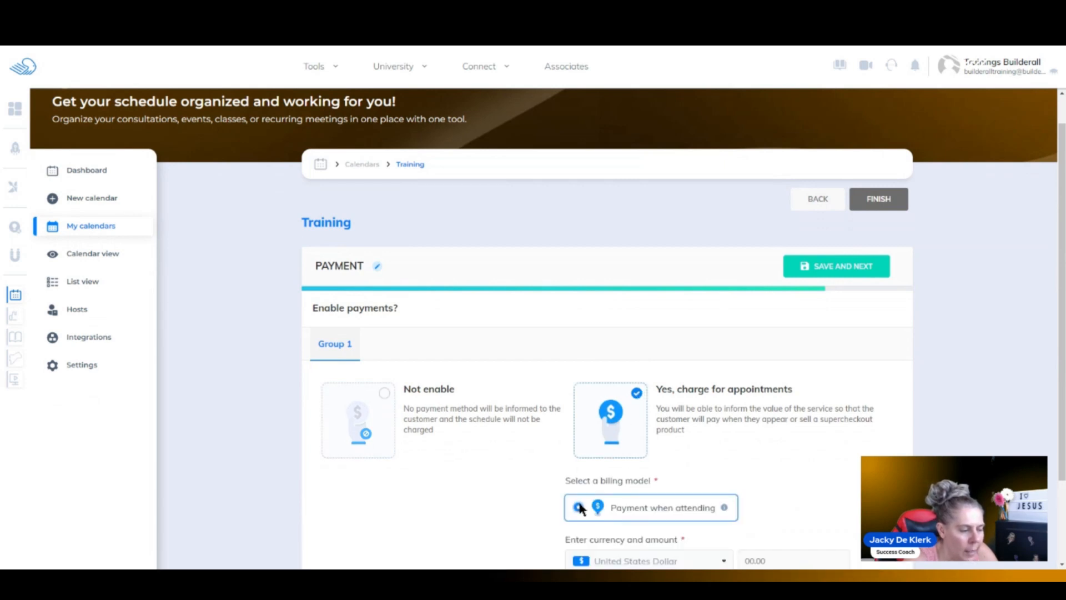
scroll(1055, 328, down, 3)
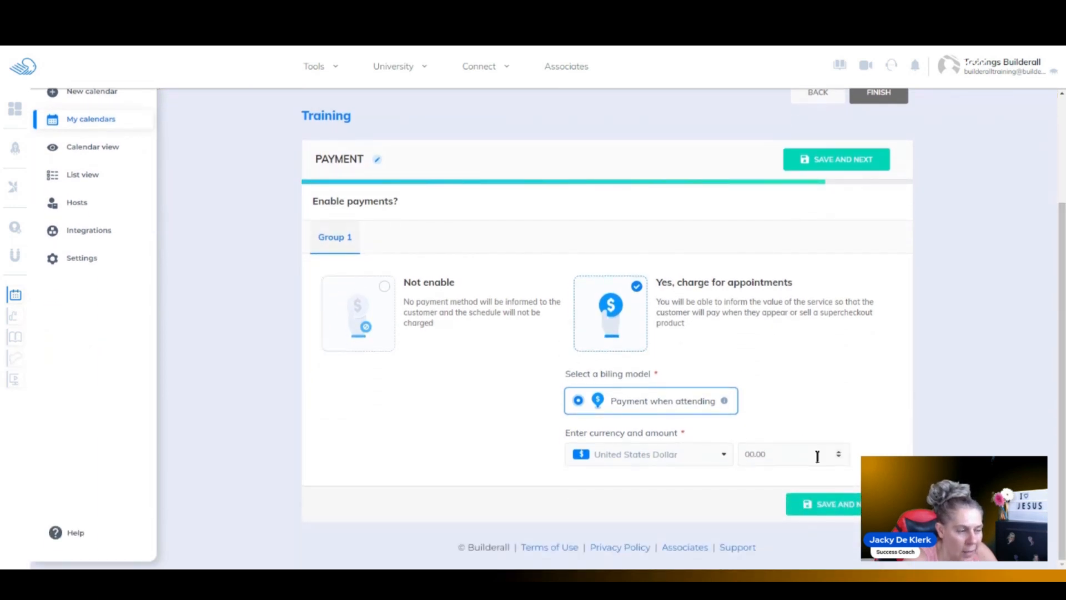
click(389, 283)
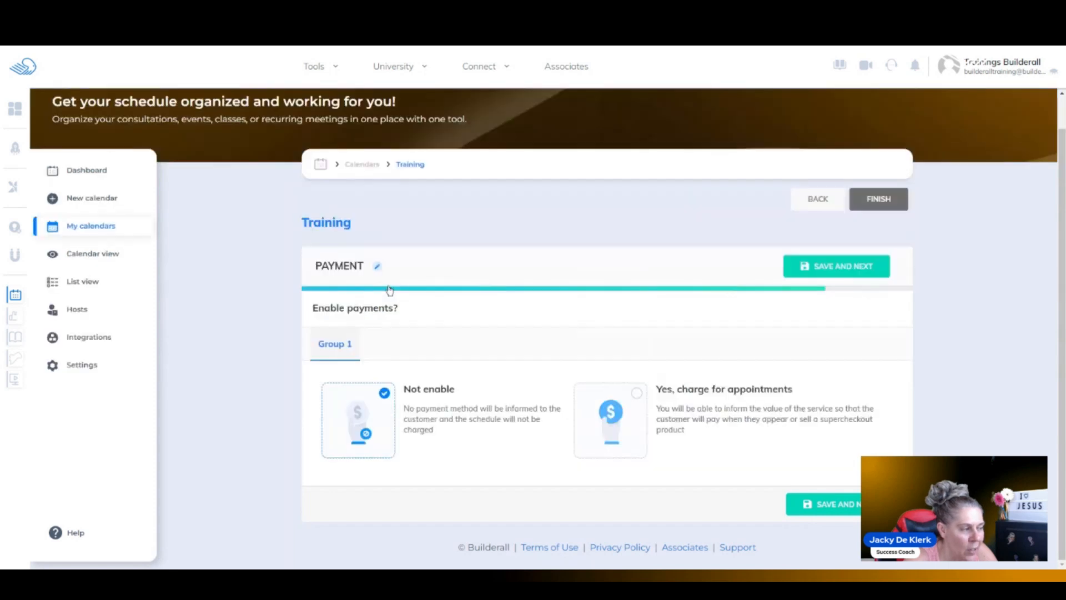
click(850, 266)
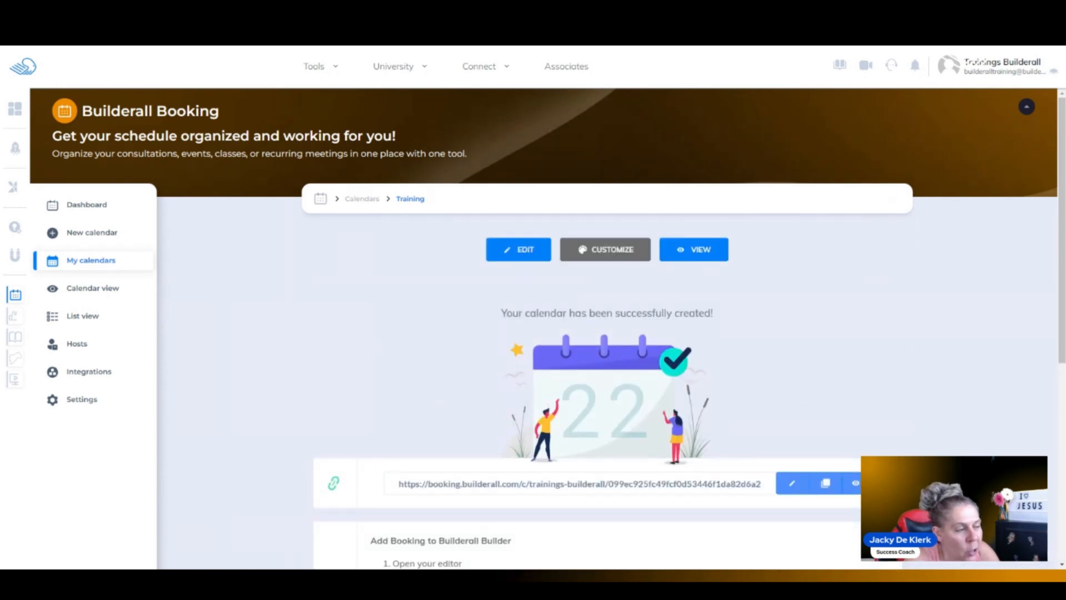
- Try the green predefined template in the calendar's customization, return to the white and blue template, and close without saving
click(583, 250)
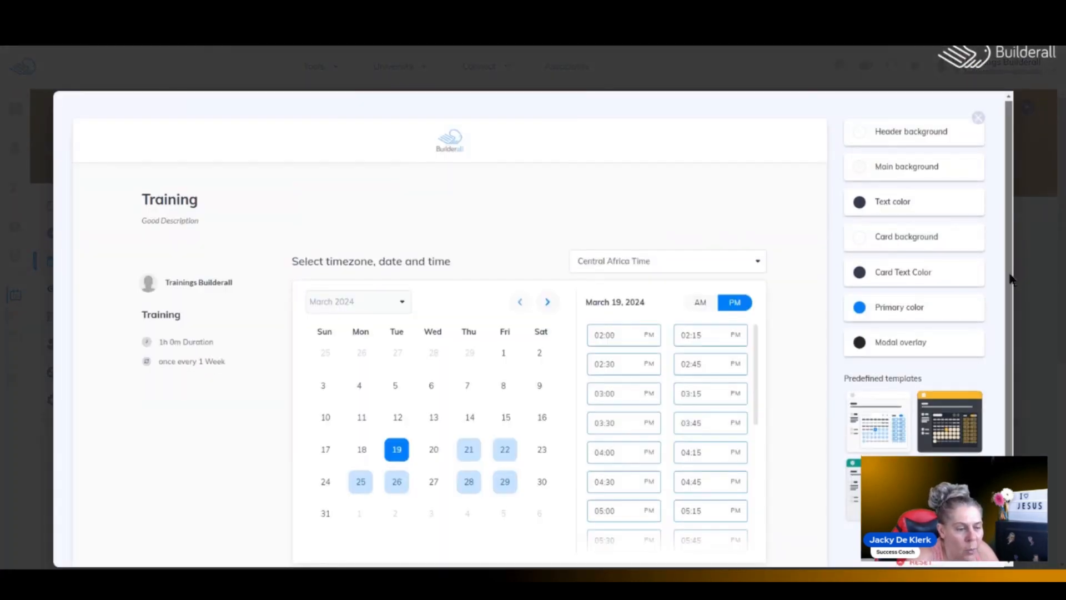
scroll(1005, 361, down, 1)
click(895, 432)
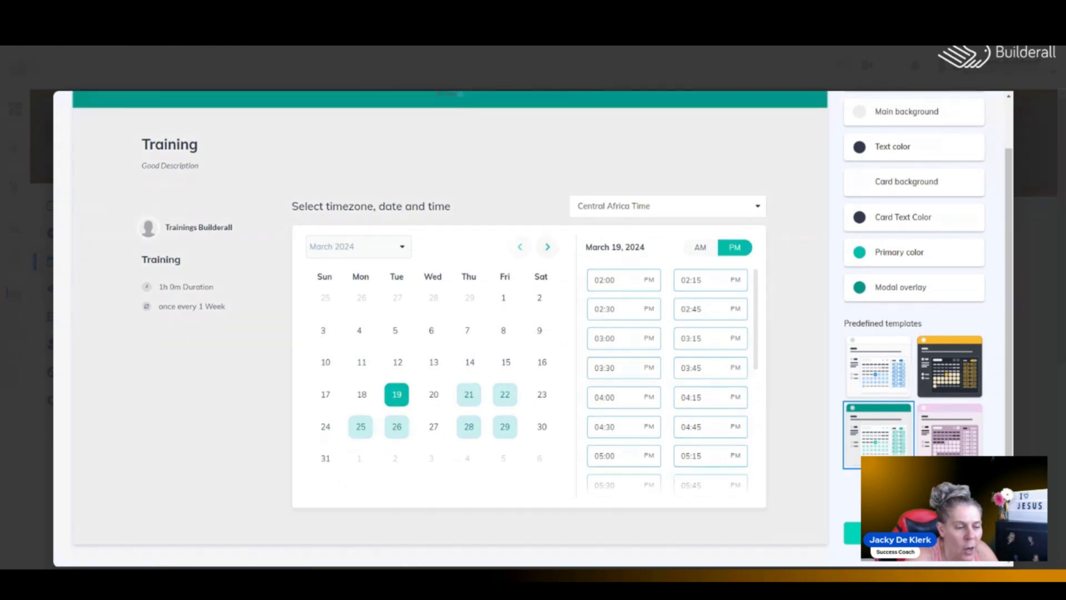
click(887, 380)
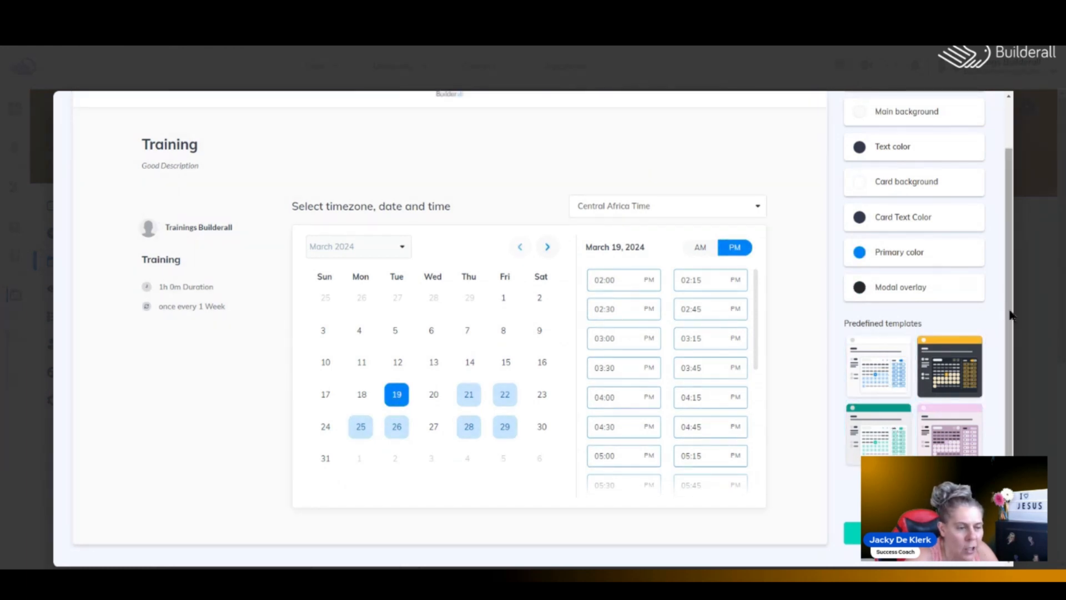
drag(1005, 312, 991, 233)
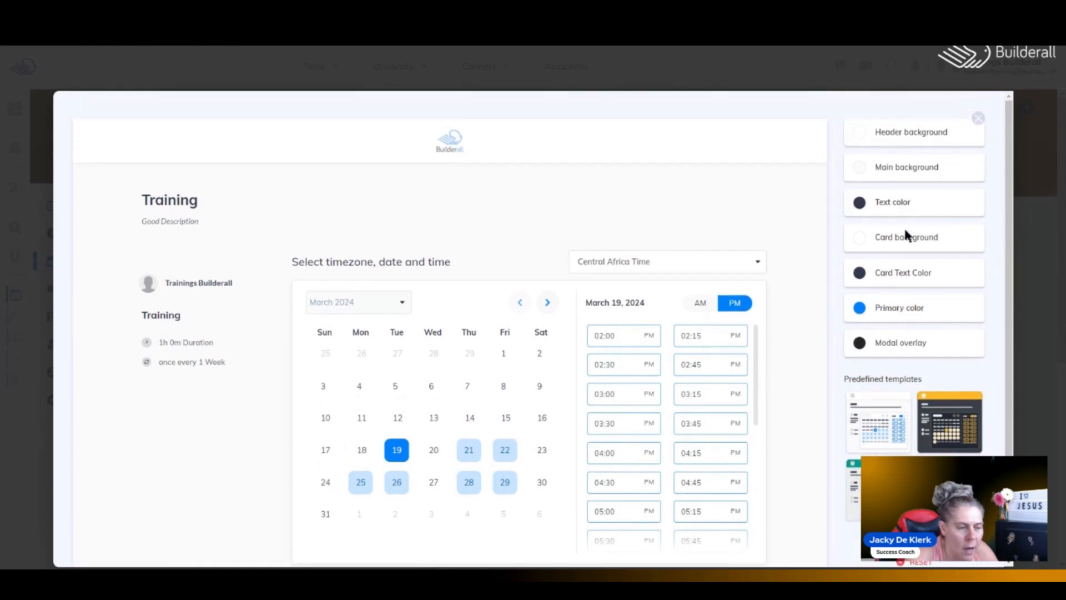
drag(1011, 220, 1011, 332)
scroll(999, 250, up, 2)
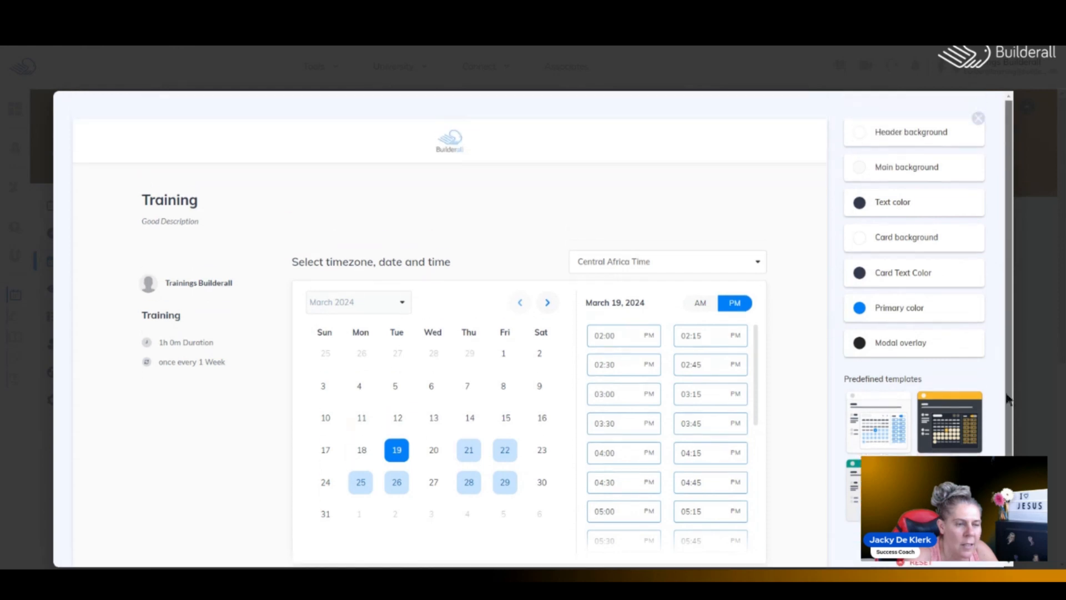
click(975, 118)
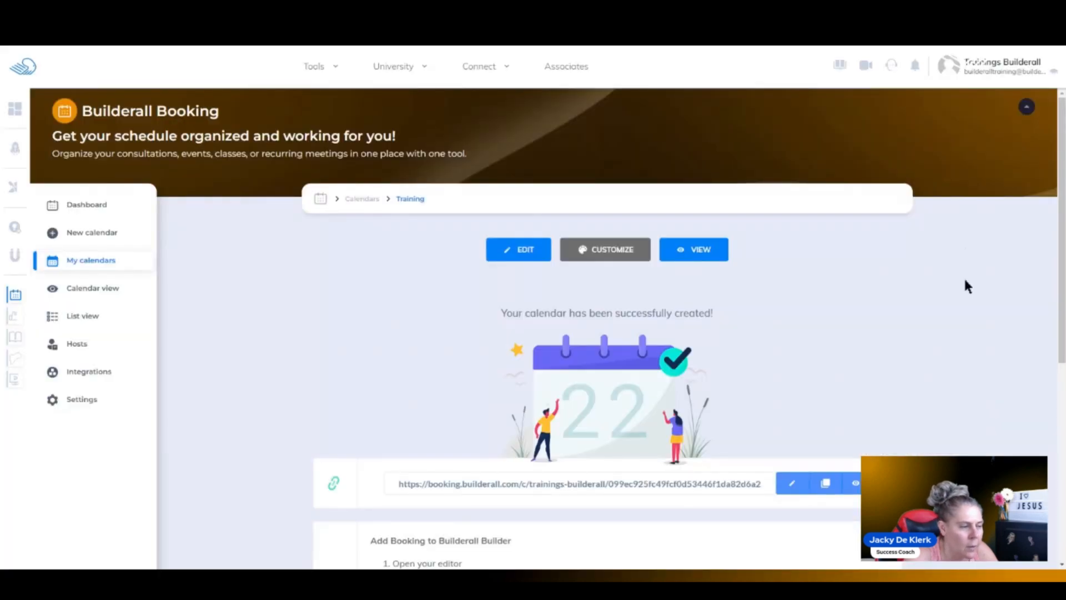
- Change the ending of the calendar's booking link to recurring, and save the link
drag(1062, 259, 1062, 333)
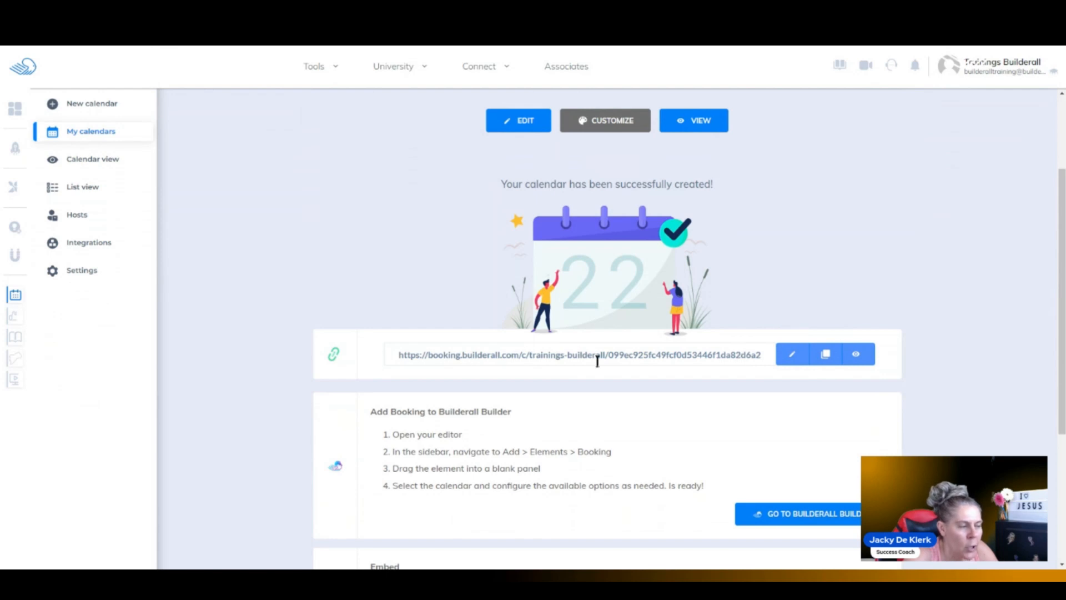
click(783, 364)
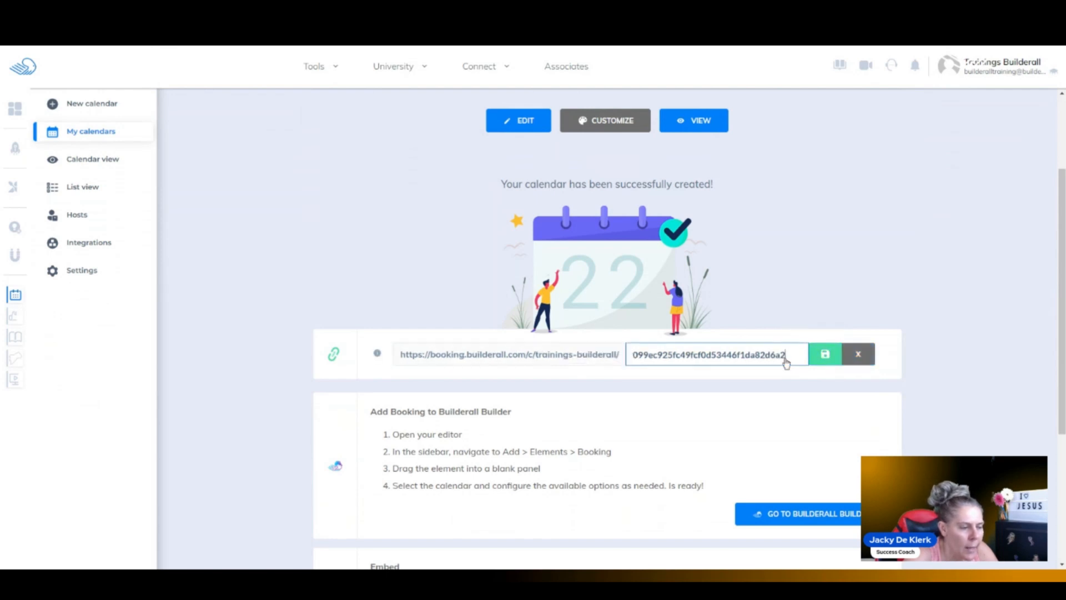
drag(786, 358, 601, 356)
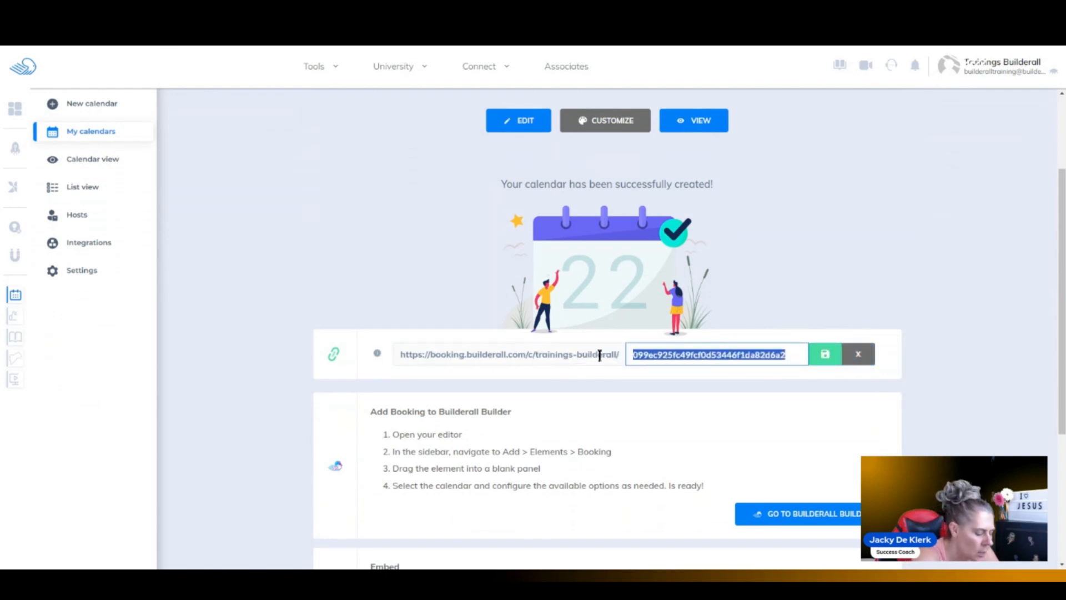
text(re)
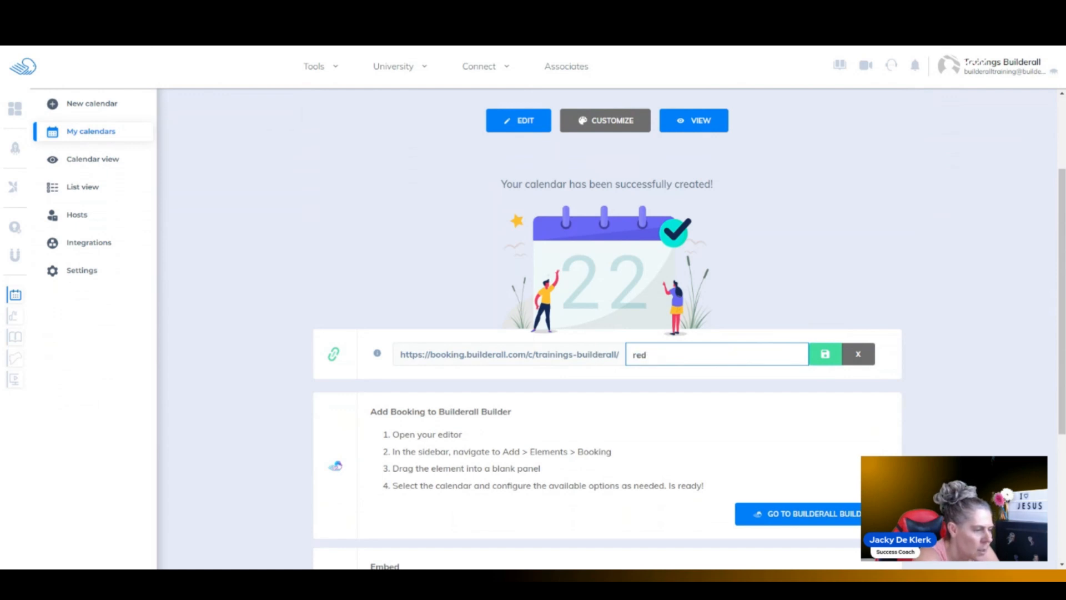
text(curring)
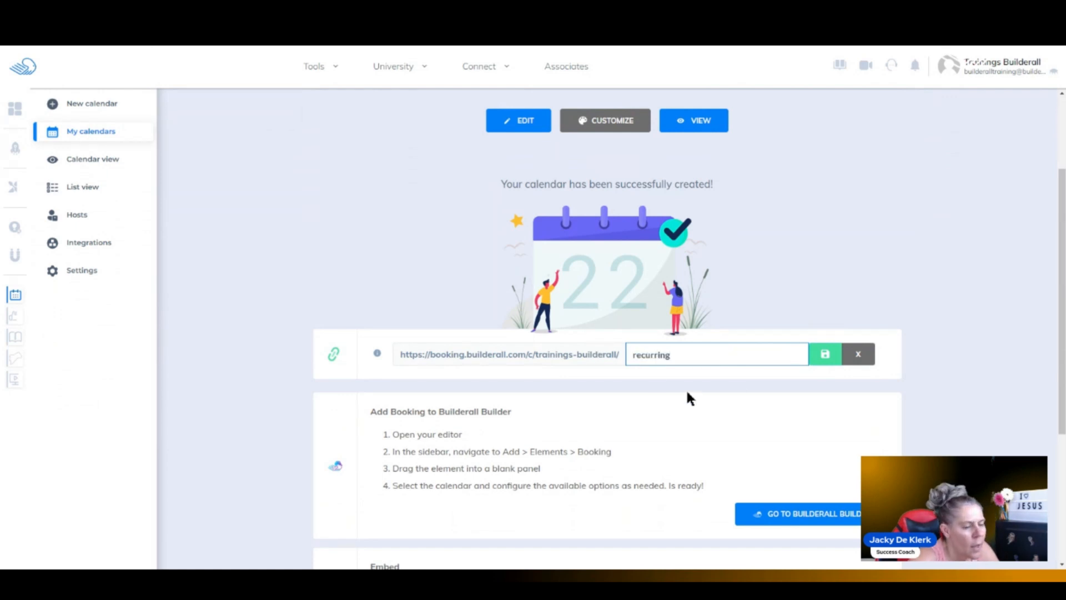
click(826, 354)
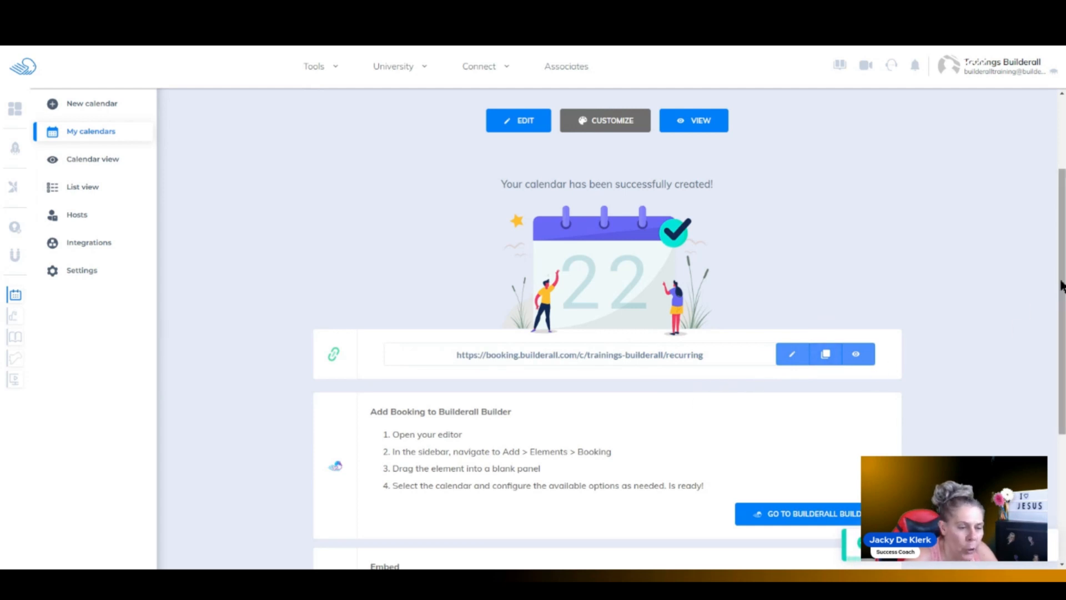
- Review the options for adding the calendar to Builderall Builder or embedding it, and preview its public booking page
drag(1061, 289, 1058, 350)
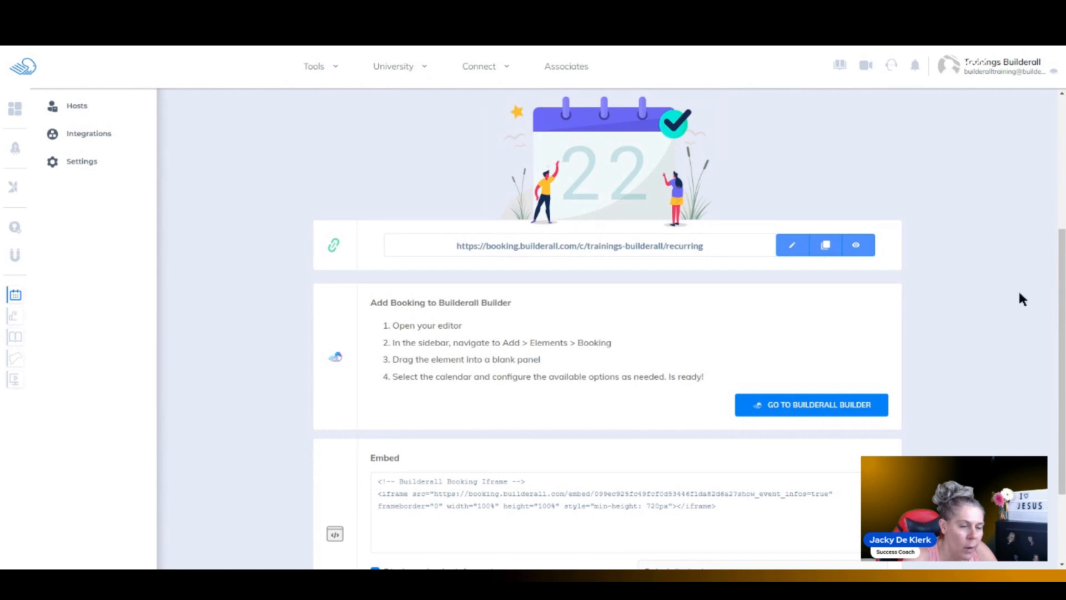
drag(1059, 310, 1052, 369)
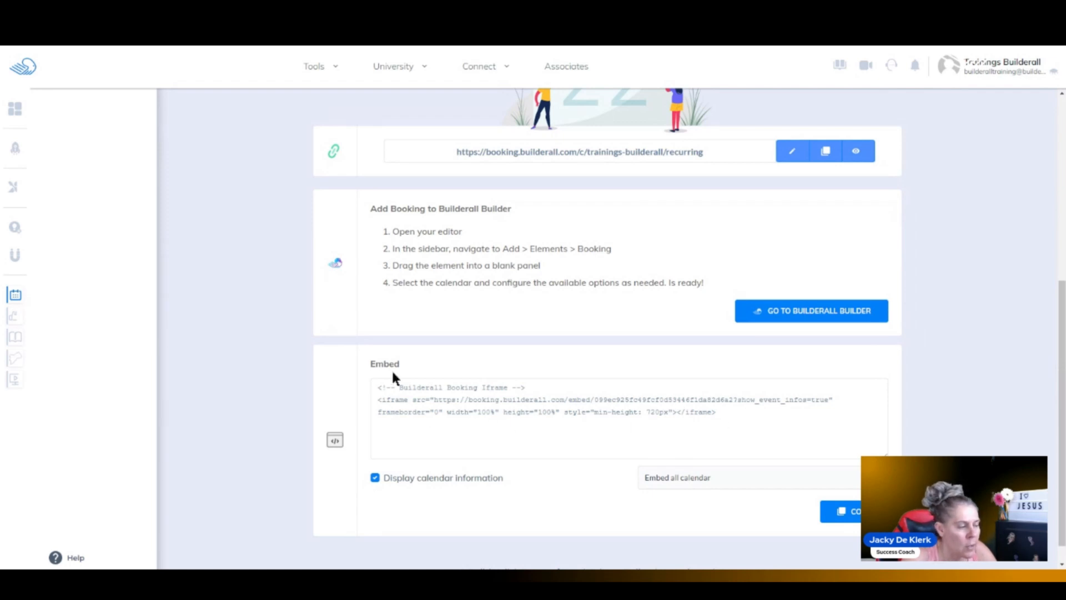
scroll(970, 372, up, 5)
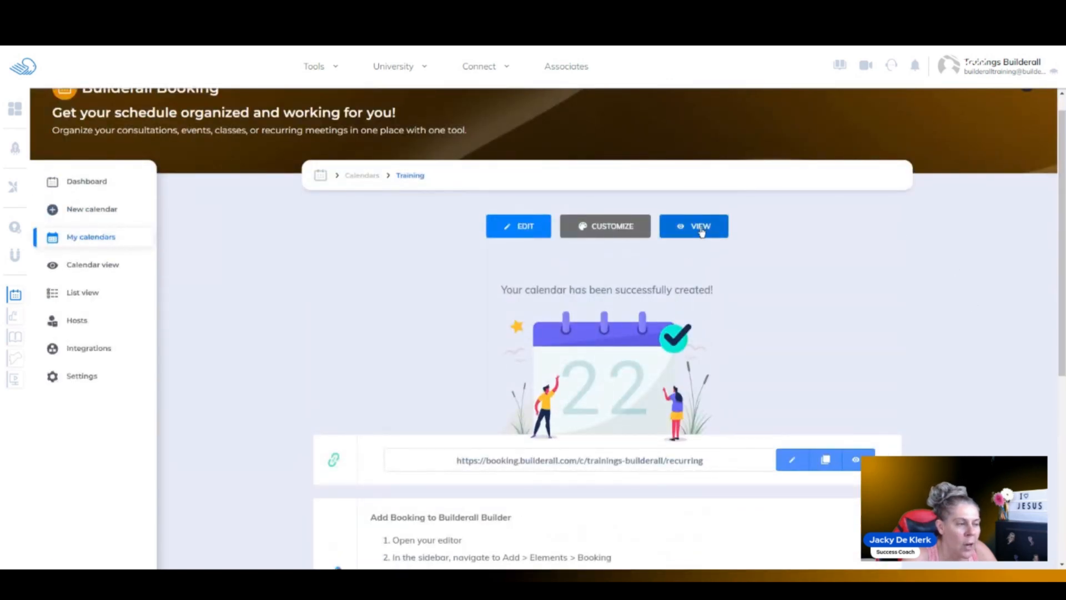
click(702, 232)
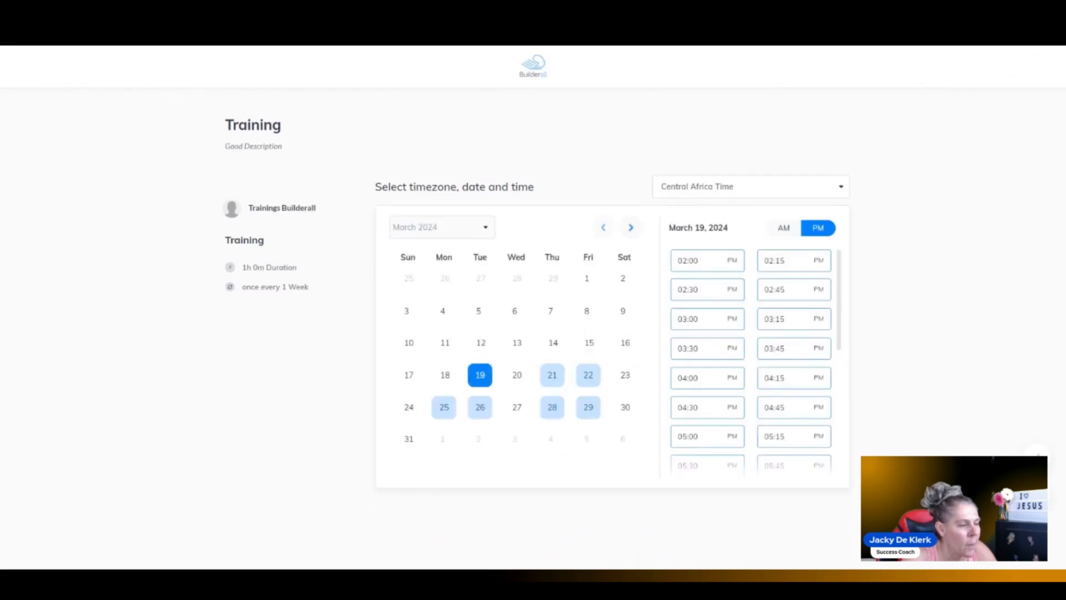
key(ctrl+w)
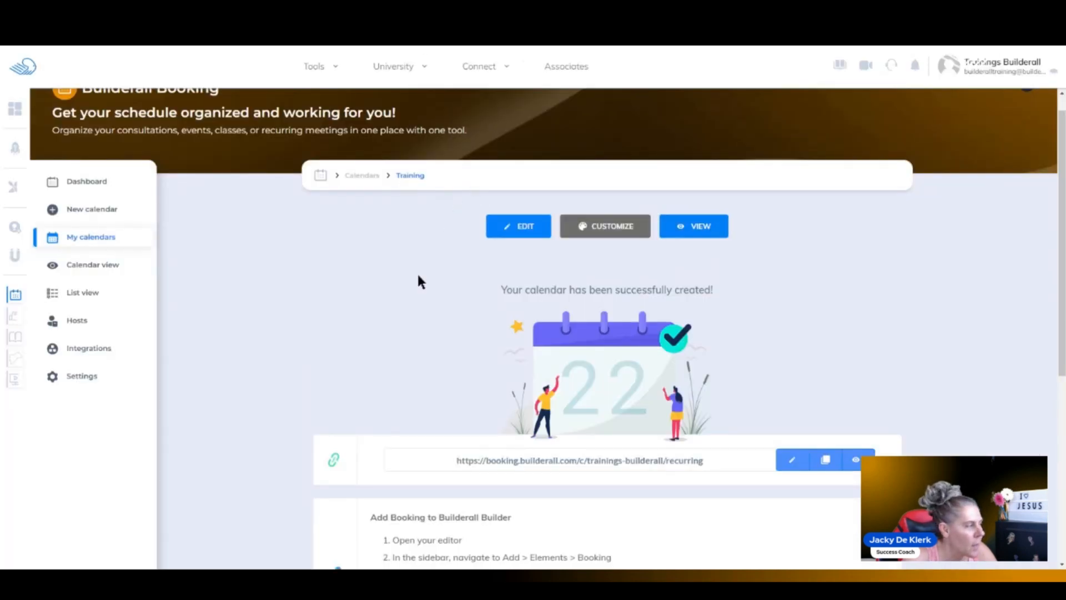
- Open the Training calendar for editing from the list of calendars, and expand its scheduling settings
click(93, 238)
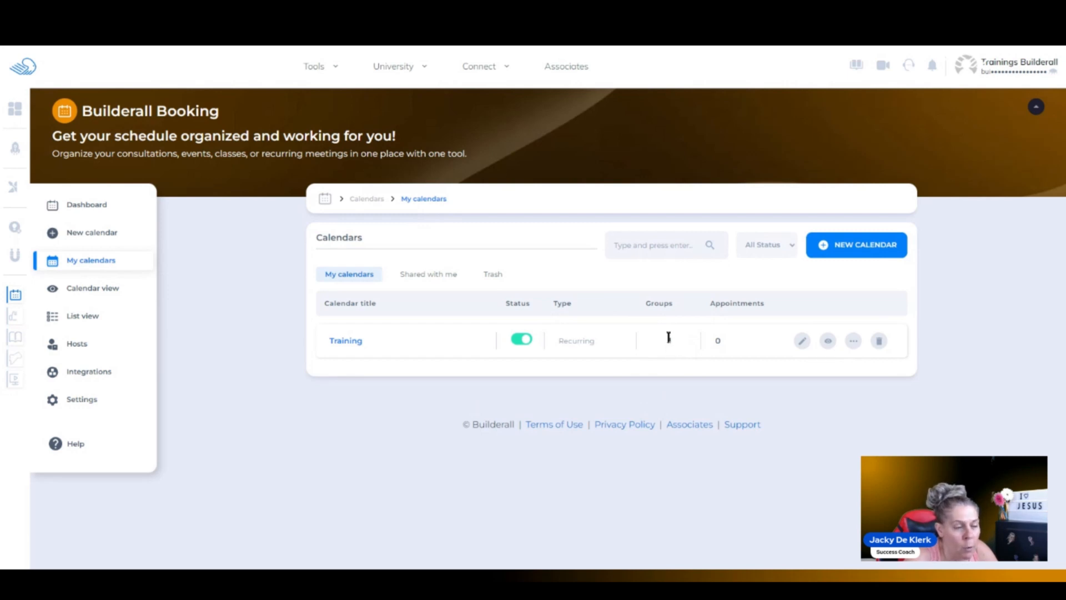
click(801, 345)
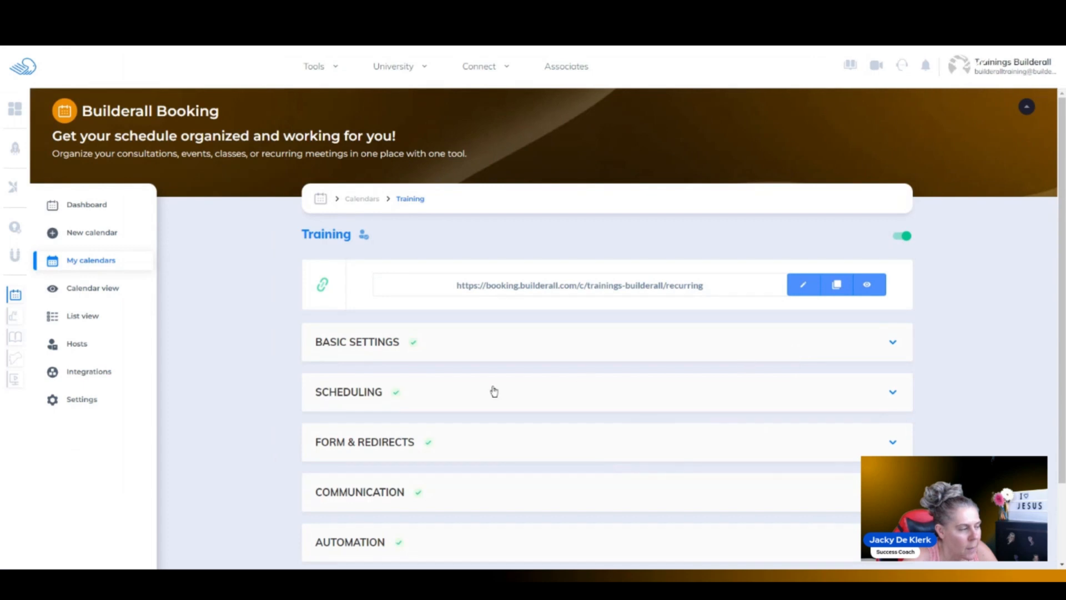
click(362, 390)
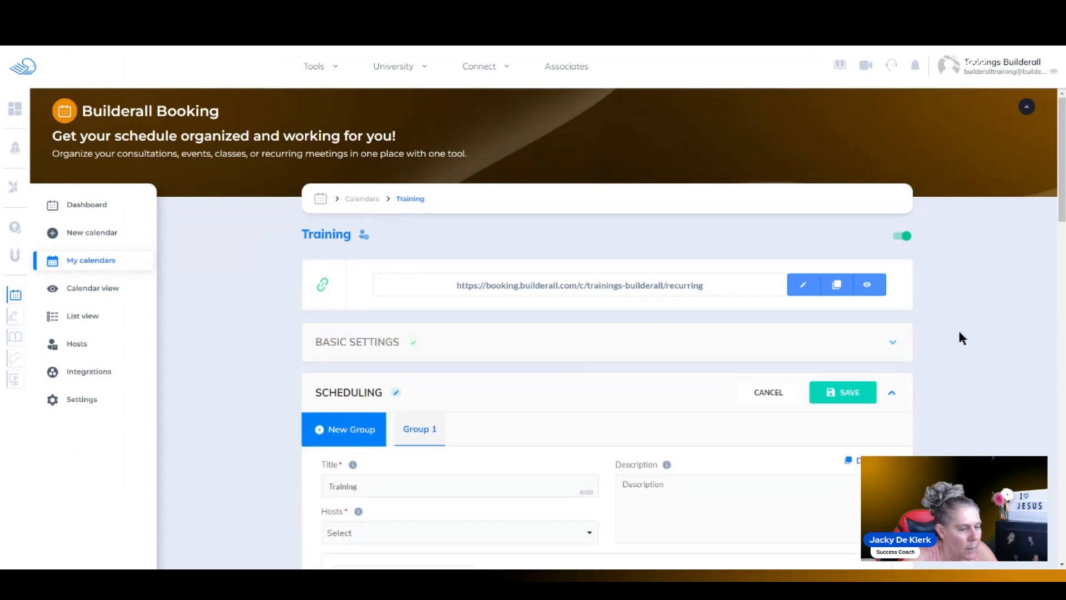
- Duplicate Group 1 in the calendar's scheduling settings as Training (Copy), and save the scheduling settings
scroll(960, 267, down, 5)
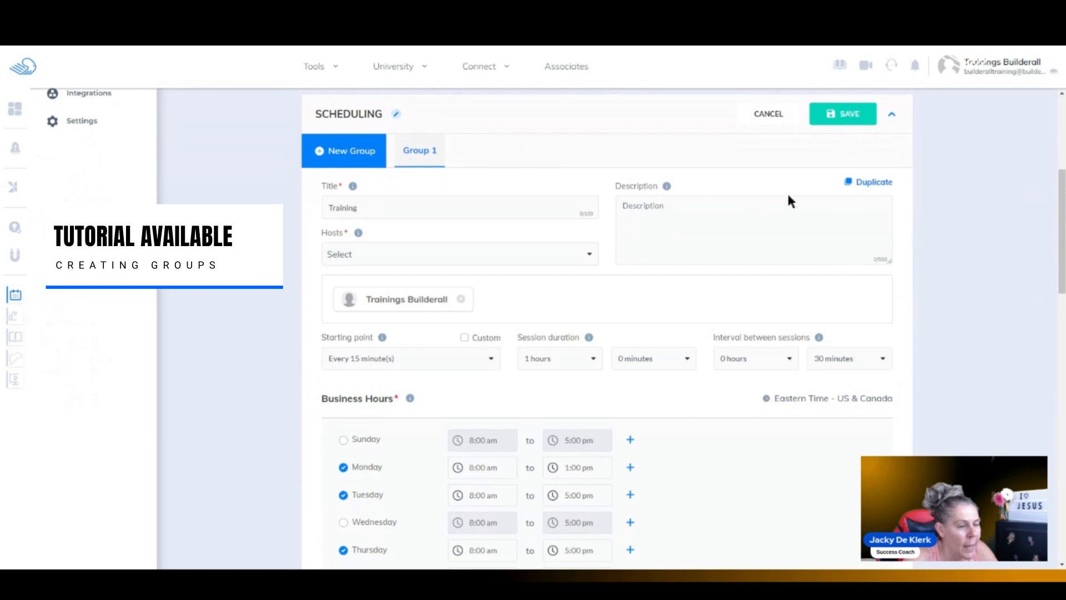
click(865, 183)
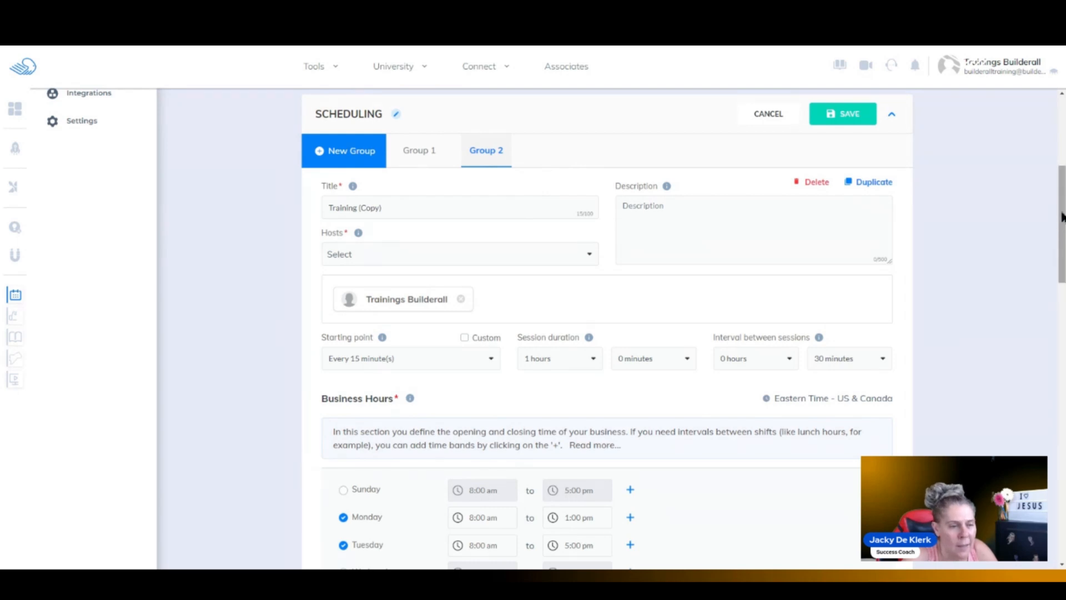
drag(1062, 195, 1061, 471)
click(766, 299)
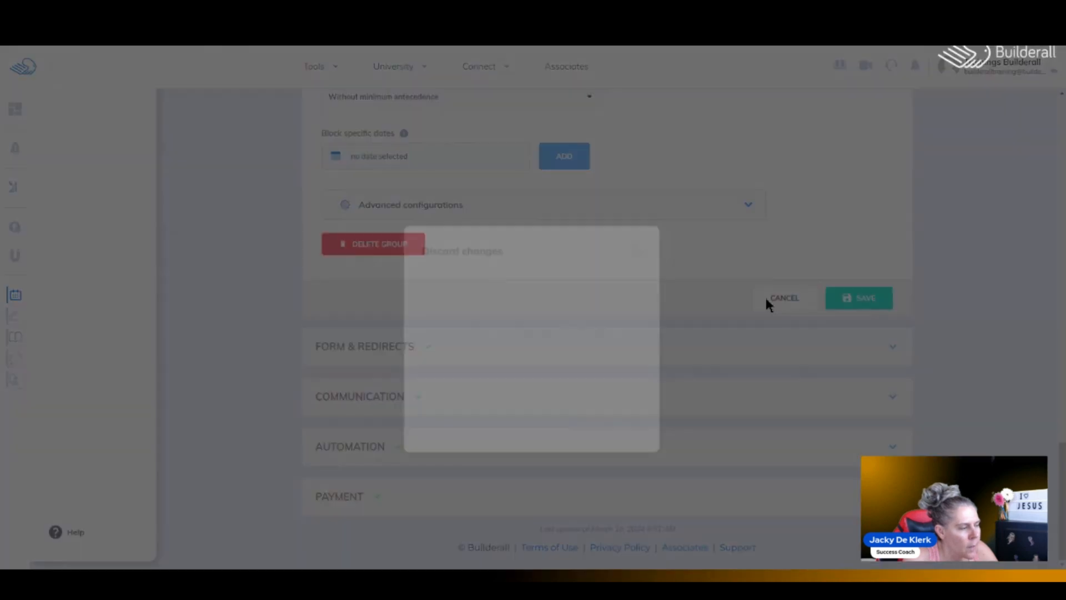
click(516, 417)
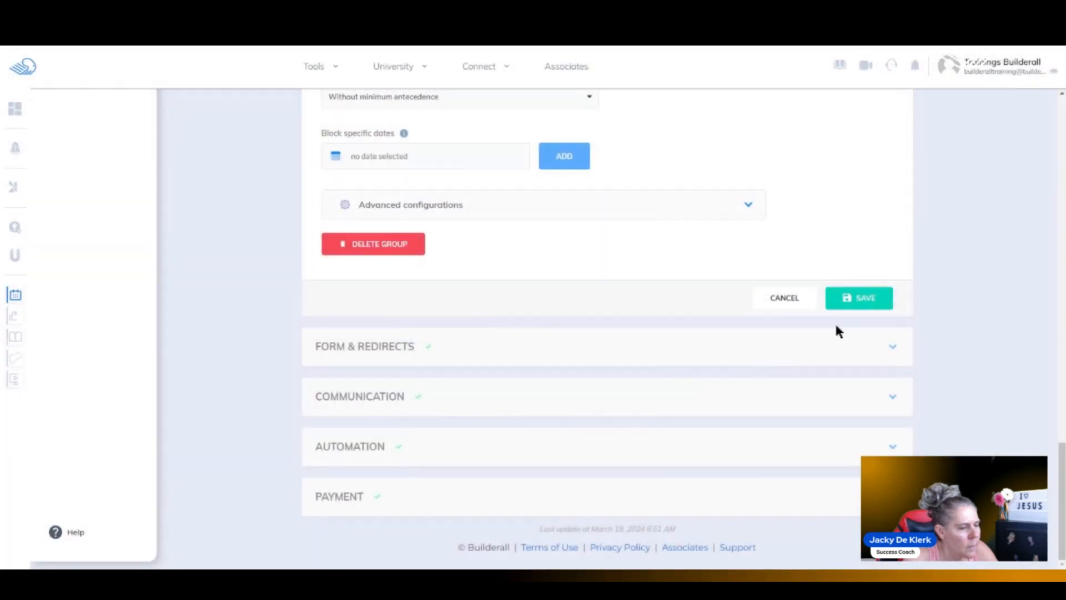
click(860, 300)
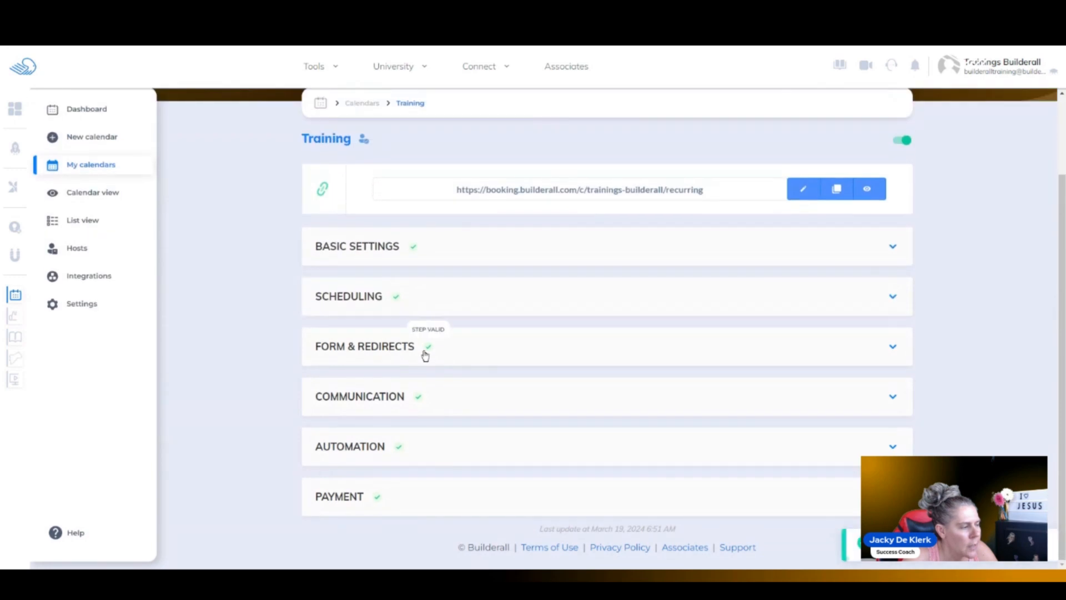
- Compare the booking form fields of Group 1 and Group 2 in the form and redirect settings, and save the section
click(425, 350)
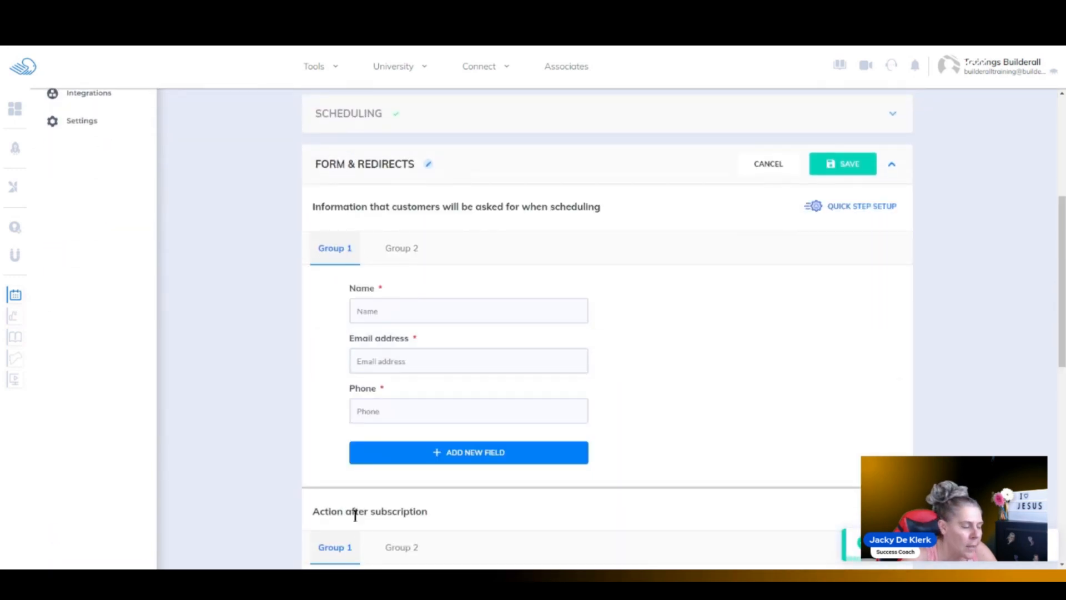
click(396, 252)
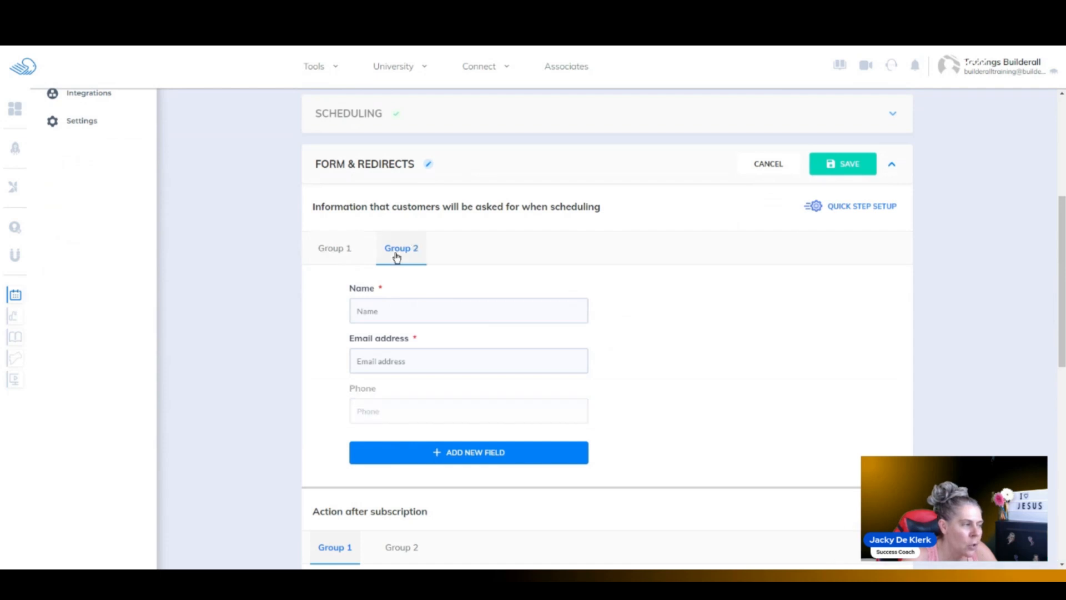
click(339, 252)
click(395, 248)
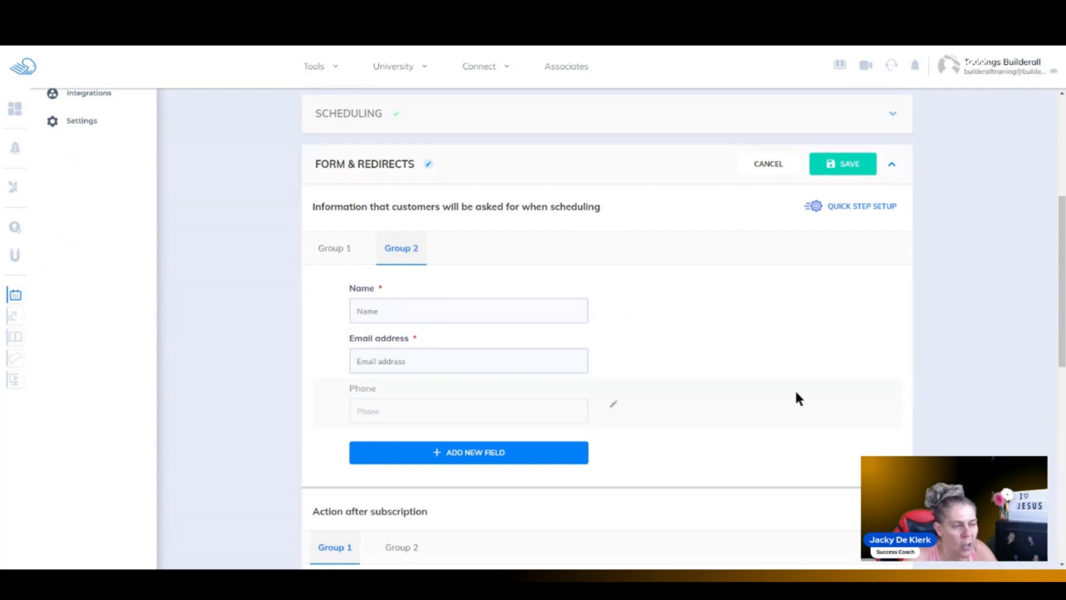
click(861, 164)
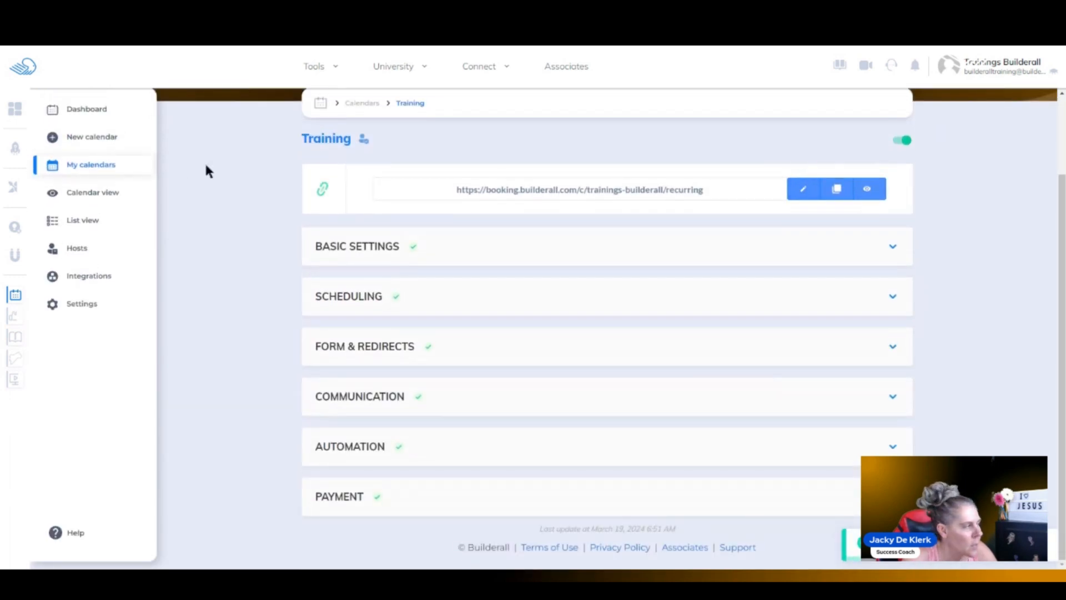
- Review the additional actions for the Training calendar in the list of calendars, and delete the calendar
click(125, 167)
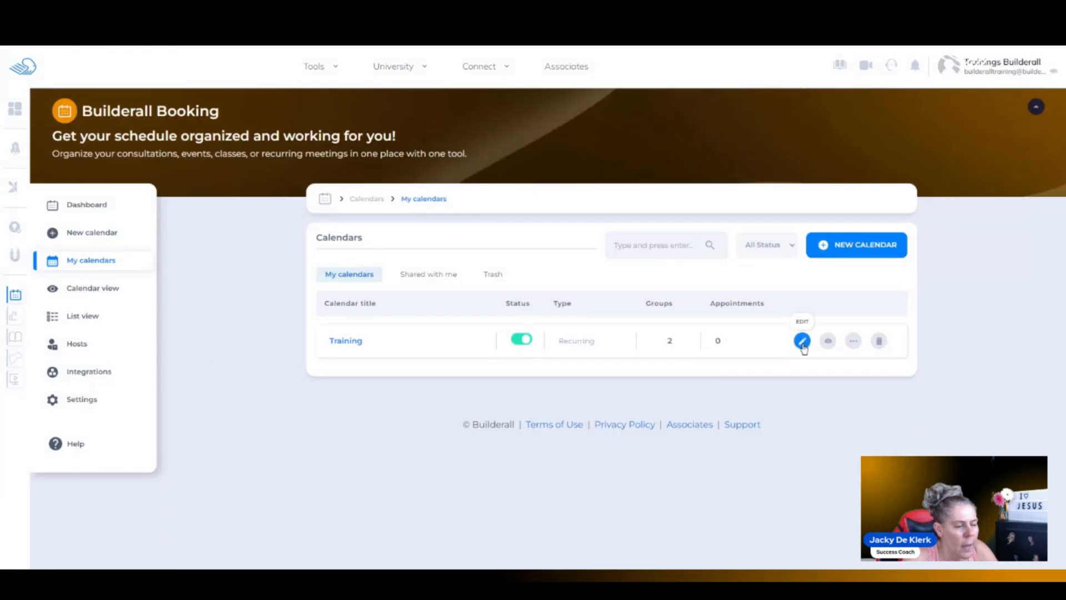
click(853, 342)
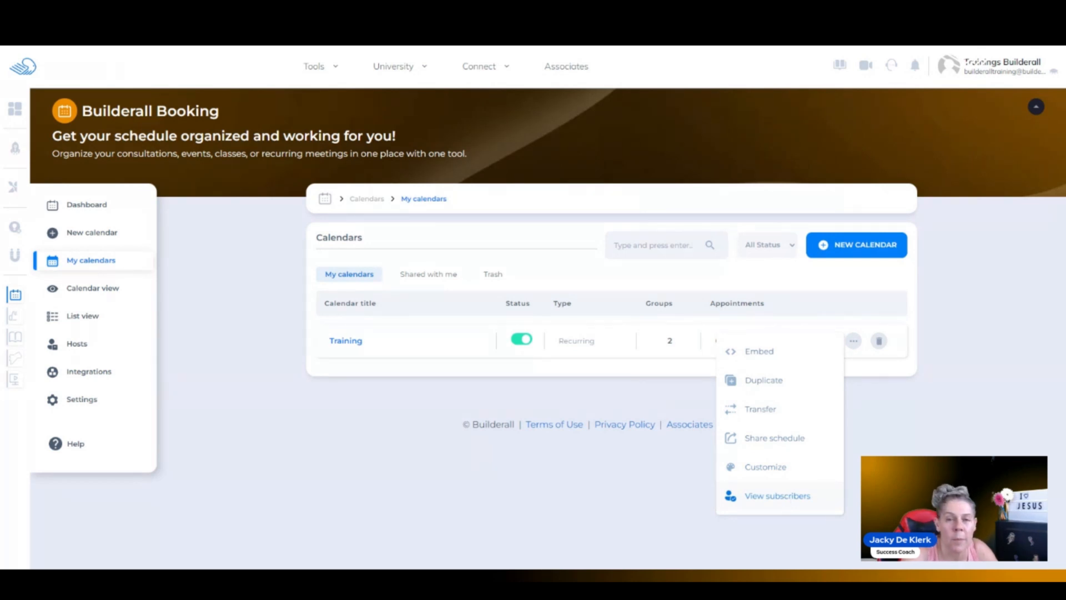
click(889, 483)
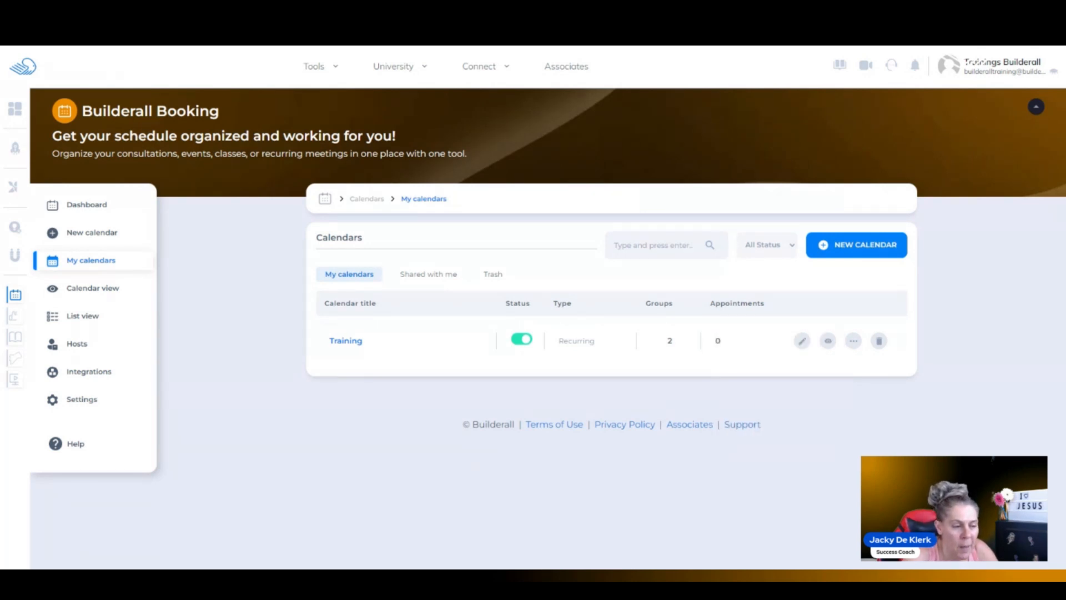
click(882, 343)
click(608, 423)
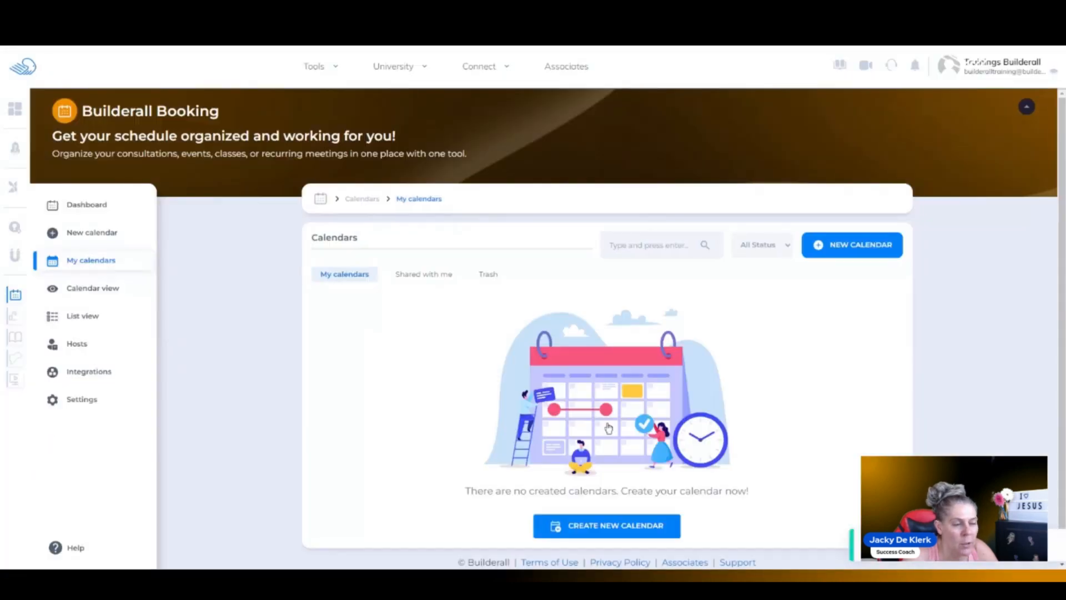